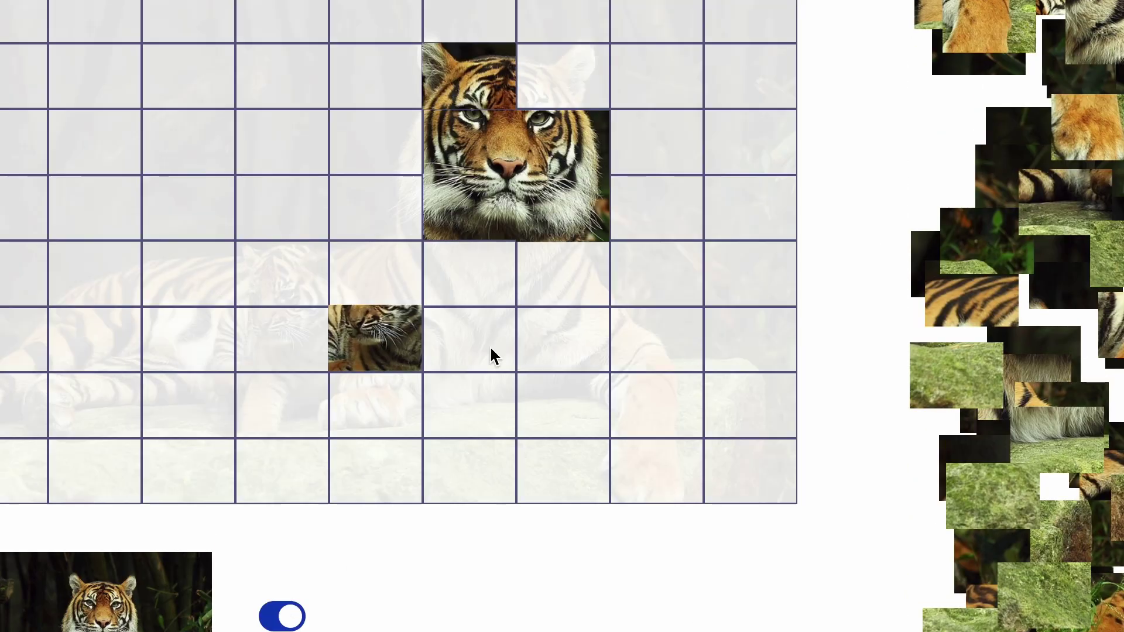
Hide the guide image and fit the cub's face, cub's head, striped back and tiger's shoulder pieces into the puzzle grid.
drag(374, 337, 280, 339)
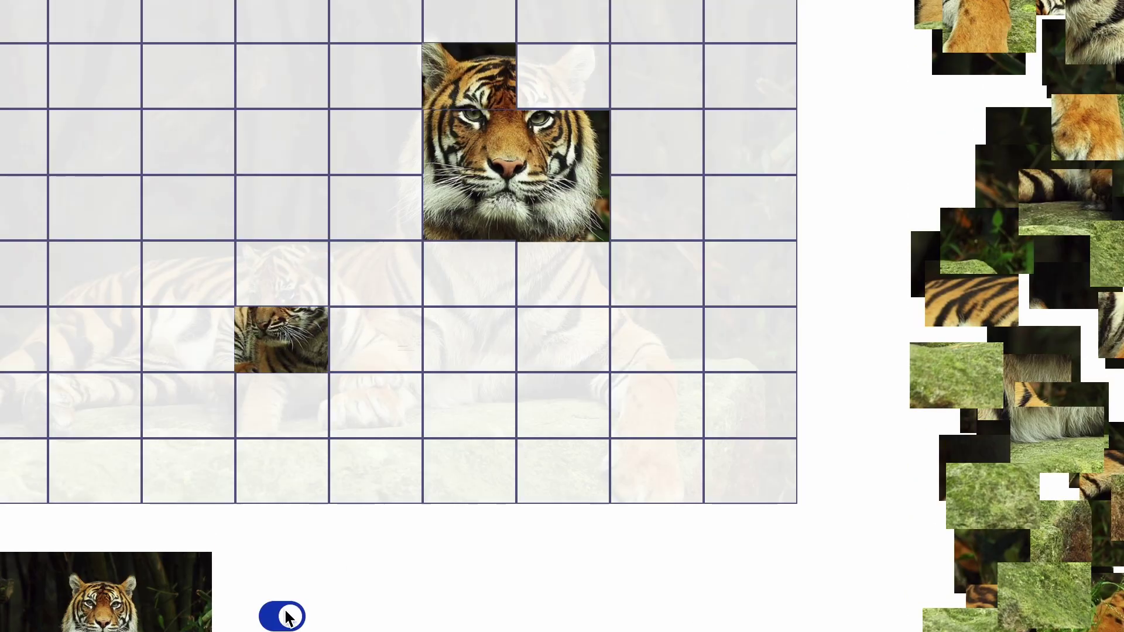
click(283, 615)
scroll(995, 352, down, 1)
drag(1089, 147, 318, 244)
drag(1042, 586, 393, 242)
drag(1024, 586, 572, 236)
Set the white belly piece down near the grid's lower edge and fit the two pieces of the adult tiger's front paw.
scroll(1106, 606, down, 1)
drag(1106, 606, 395, 405)
click(282, 516)
click(282, 516)
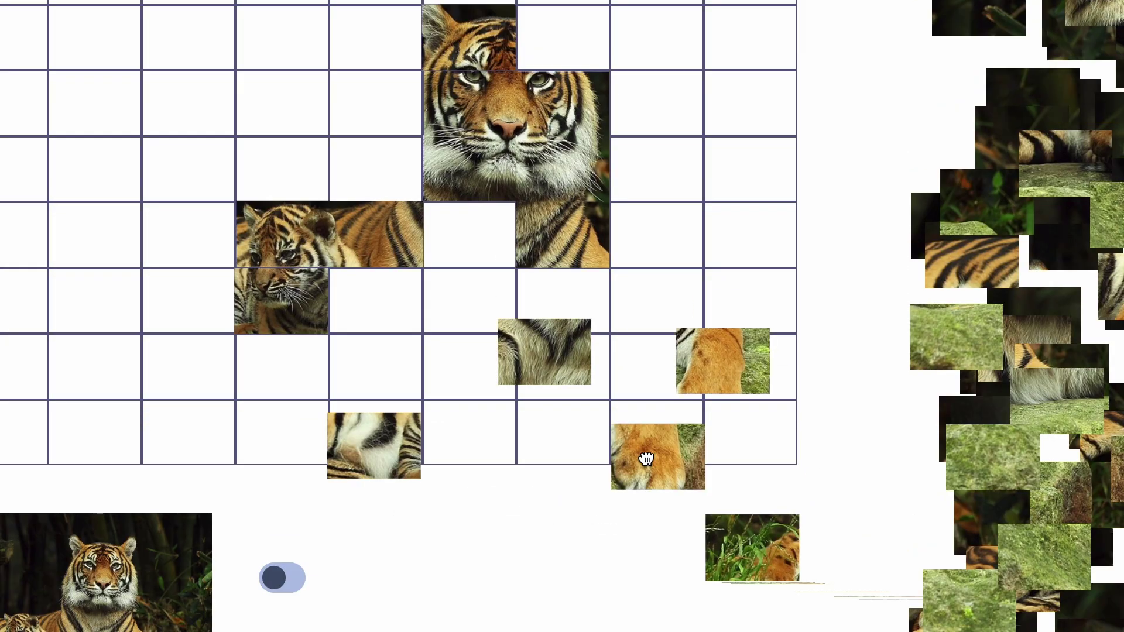
drag(656, 455, 655, 436)
drag(723, 360, 656, 365)
Spread loose grass and rock pieces around the grid and fit the belly-fur-and-moss piece beside the tiger's front leg.
scroll(939, 619, down, 2)
scroll(939, 619, up, 2)
drag(995, 47, 855, 268)
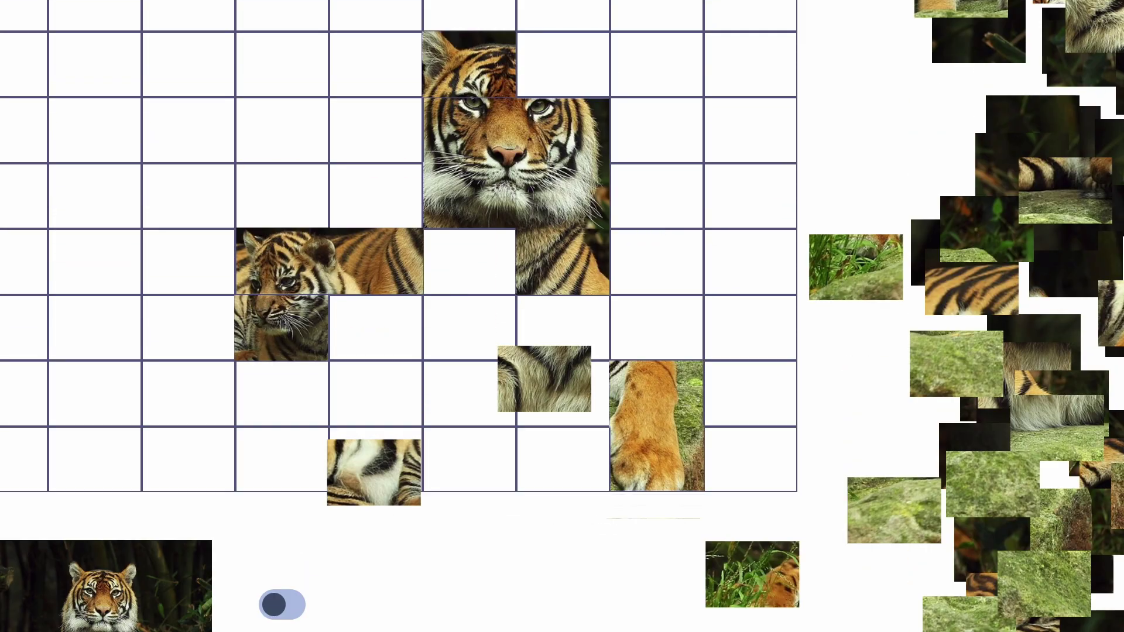
scroll(855, 268, down, 3)
drag(986, 461, 746, 500)
drag(993, 302, 626, 527)
drag(1070, 263, 613, 419)
drag(545, 197, 471, 380)
drag(630, 402, 596, 211)
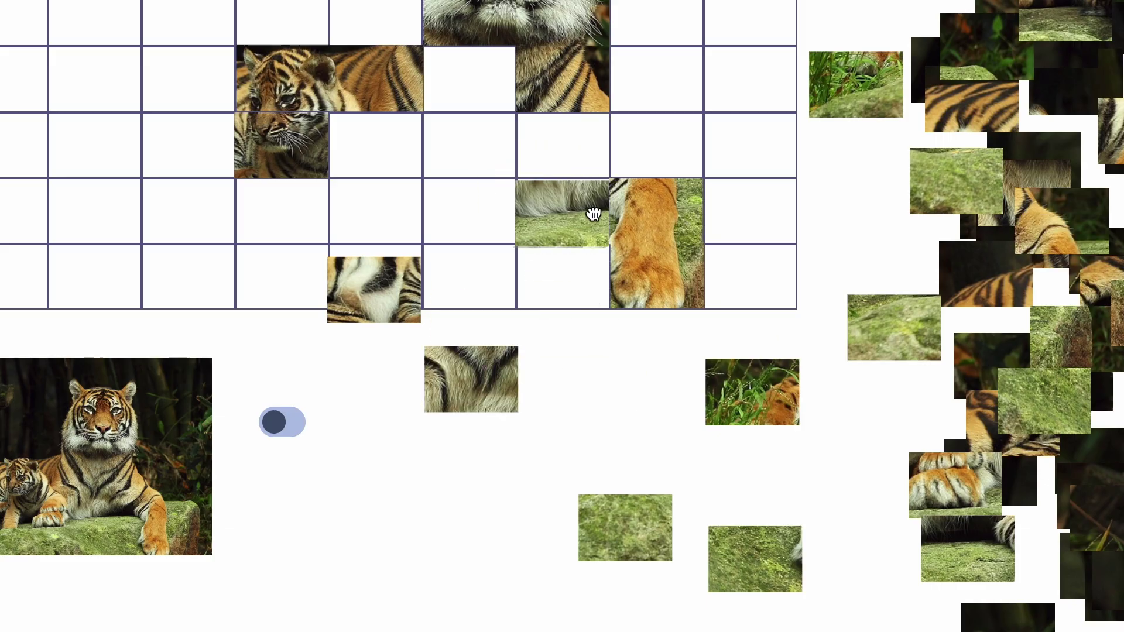
Fit the crossed paws and chest fur pieces using the guide image, moving the white belly piece off the grid.
scroll(590, 214, up, 5)
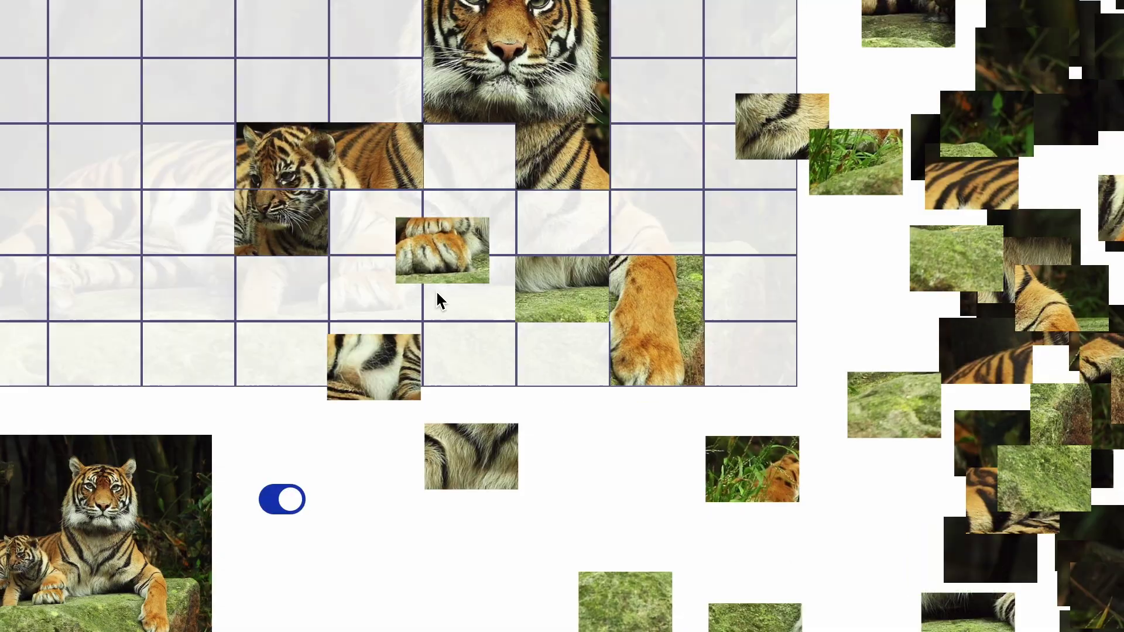
drag(443, 251, 374, 287)
drag(374, 367, 370, 523)
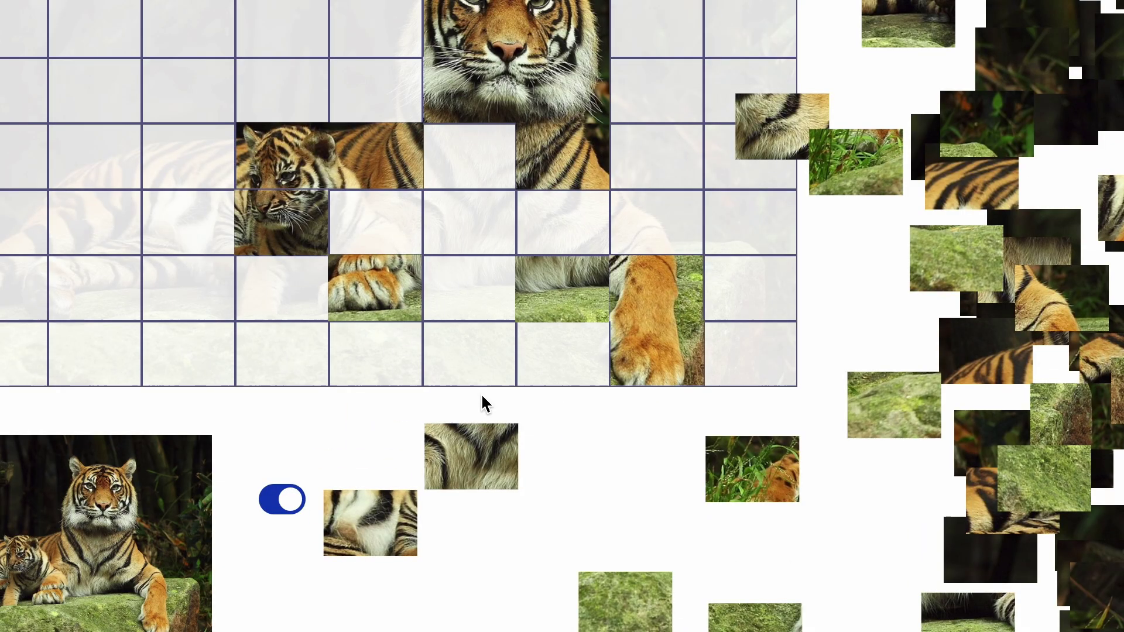
drag(468, 459, 467, 225)
click(282, 499)
Move the covering dark pieces aside and fit the adult tiger's missing ear and upper front leg pieces.
drag(1042, 223, 1062, 182)
drag(1052, 251, 889, 268)
scroll(993, 316, up, 3)
drag(1075, 12, 558, 86)
drag(1094, 408, 689, 331)
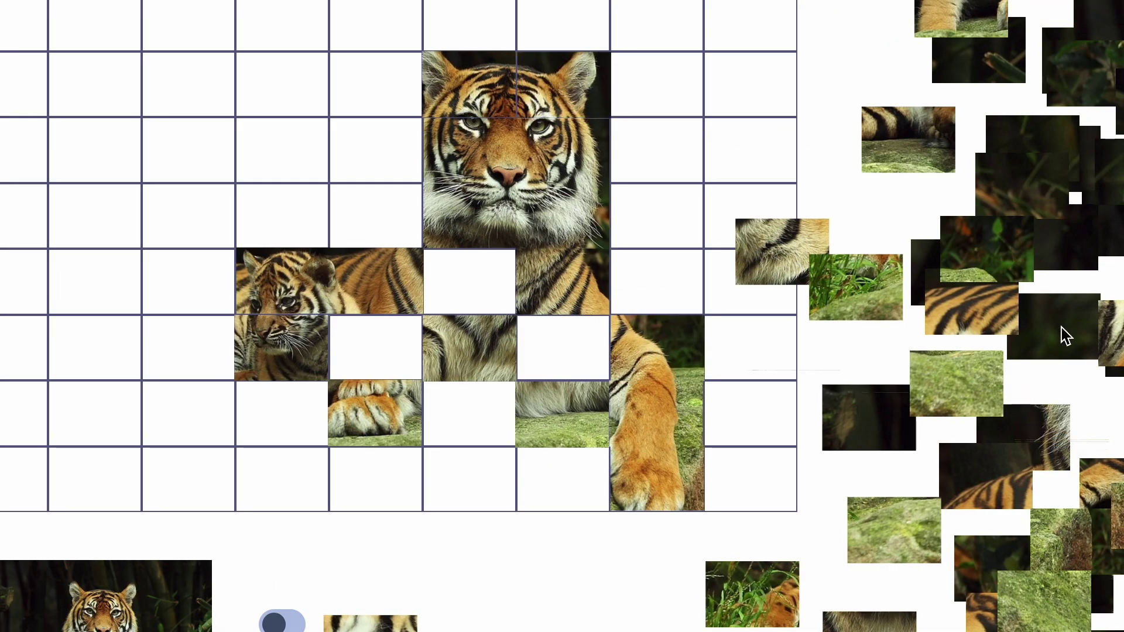
Fit the striped back, lower chest and rump pieces into the grid, turning the guide image back on.
drag(972, 310, 181, 296)
drag(795, 248, 575, 346)
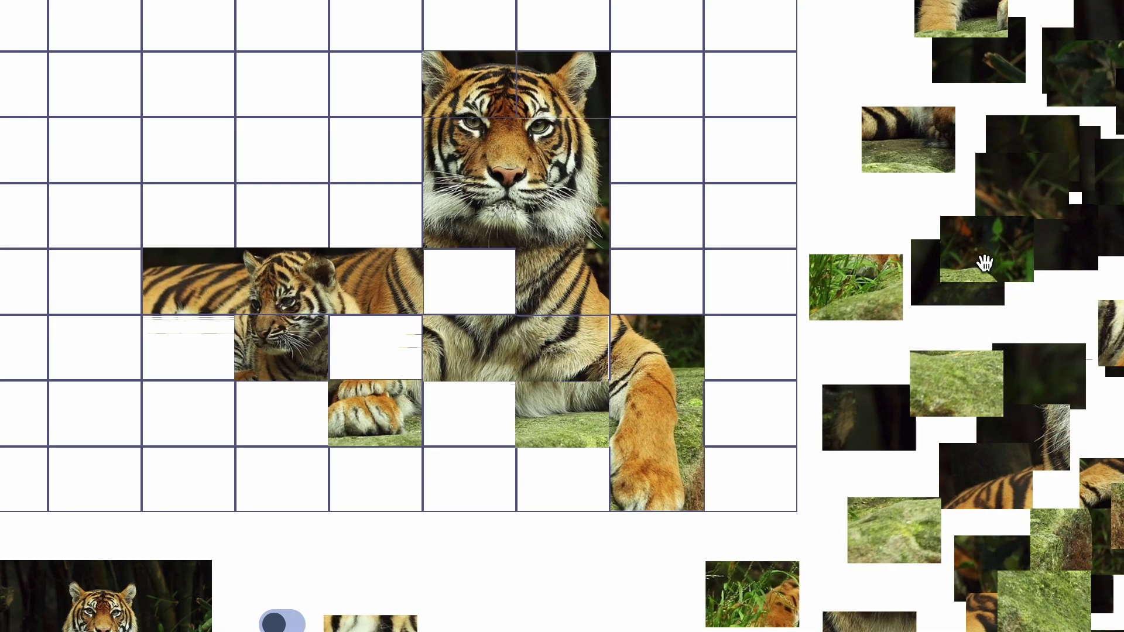
scroll(986, 351, down, 1)
click(283, 577)
drag(998, 424, 133, 248)
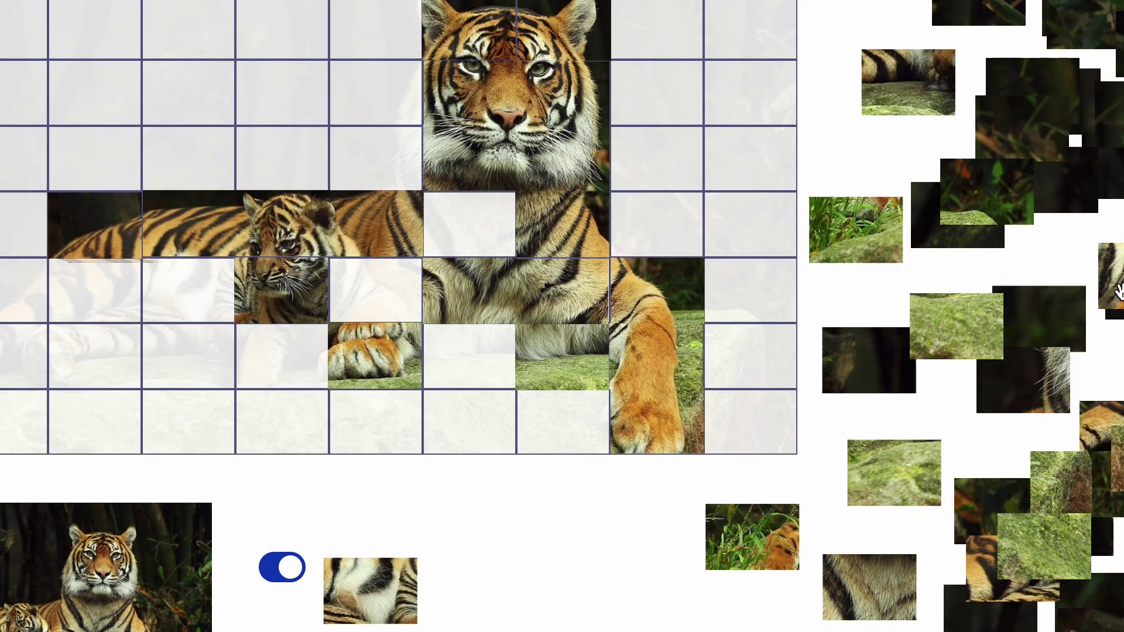
Fit the striped foreleg piece beside the cub's face and the hind foot piece near the grid's far edge.
drag(1117, 292, 381, 293)
scroll(815, 575, down, 4)
scroll(815, 574, up, 4)
drag(1104, 450, 2, 373)
drag(1031, 126, 894, 91)
Fit the hind leg, striped thigh, dark shoulder-edge and grassy tail pieces into their cells.
scroll(960, 375, down, 1)
drag(1010, 603, 29, 301)
scroll(1007, 540, down, 1)
drag(1011, 549, 120, 273)
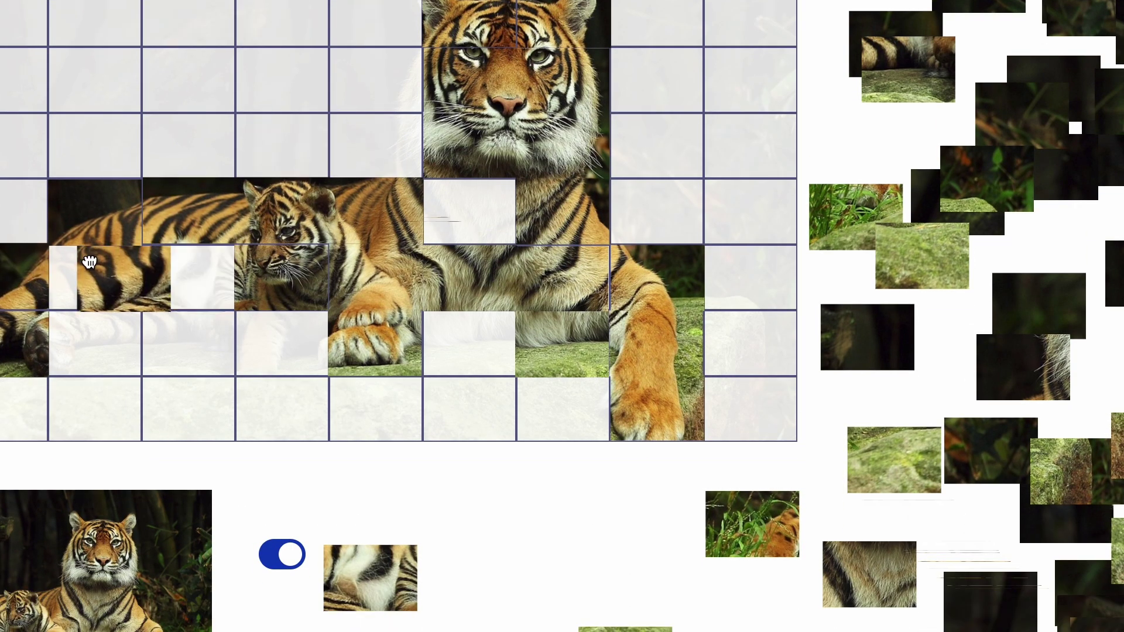
drag(1008, 367, 410, 137)
drag(791, 519, 1, 319)
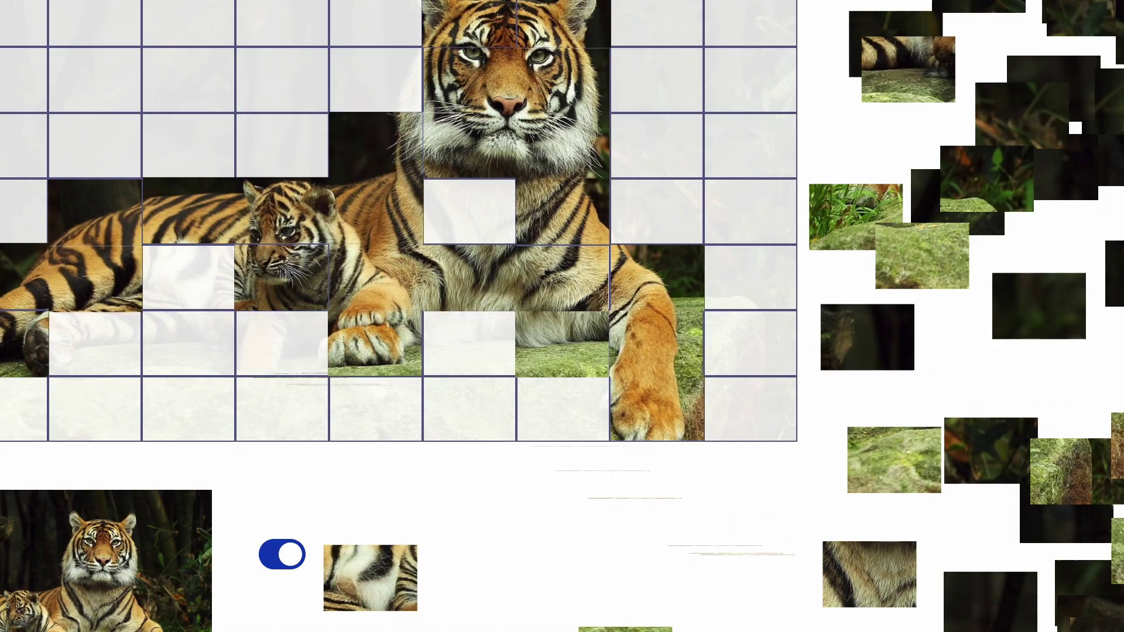
Fit the hind paw, white belly, upper chest and cub's lower leg pieces to complete the tigers' bodies.
scroll(995, 448, up, 1)
drag(1118, 433, 100, 404)
drag(396, 620, 216, 321)
drag(869, 620, 471, 260)
scroll(620, 468, down, 1)
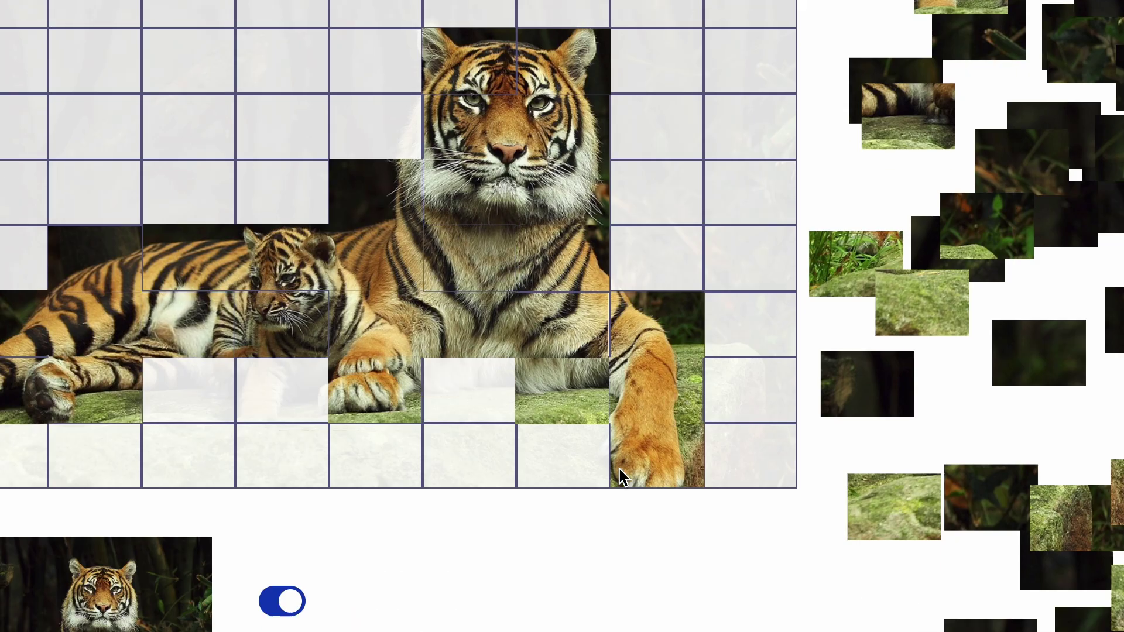
drag(942, 2, 265, 387)
drag(930, 93, 213, 368)
Spread out the remaining rock and dark background pieces and place one beside the adult tiger's shoulder.
scroll(674, 441, down, 1)
scroll(674, 440, down, 2)
drag(1118, 328, 1063, 261)
scroll(730, 456, up, 2)
drag(1096, 555, 636, 258)
scroll(1071, 202, down, 3)
drag(1117, 380, 919, 472)
drag(1077, 298, 917, 187)
scroll(960, 486, up, 4)
drag(1037, 173, 1000, 121)
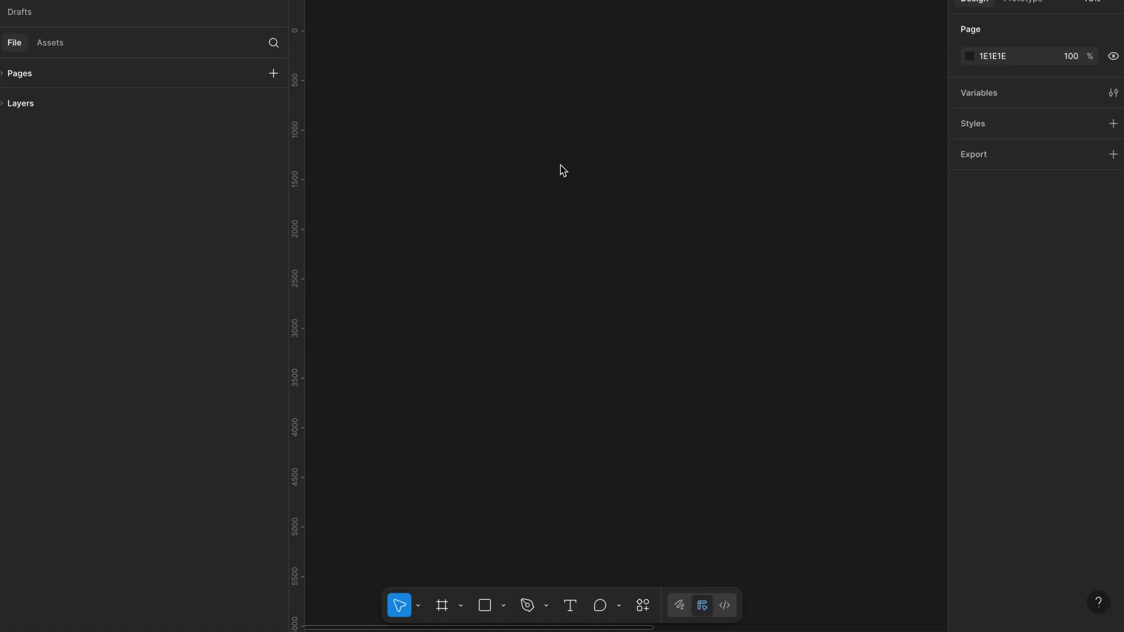
Switch to the Figma design file and add a 1280 × 832 MacBook Air frame to the canvas.
key(f)
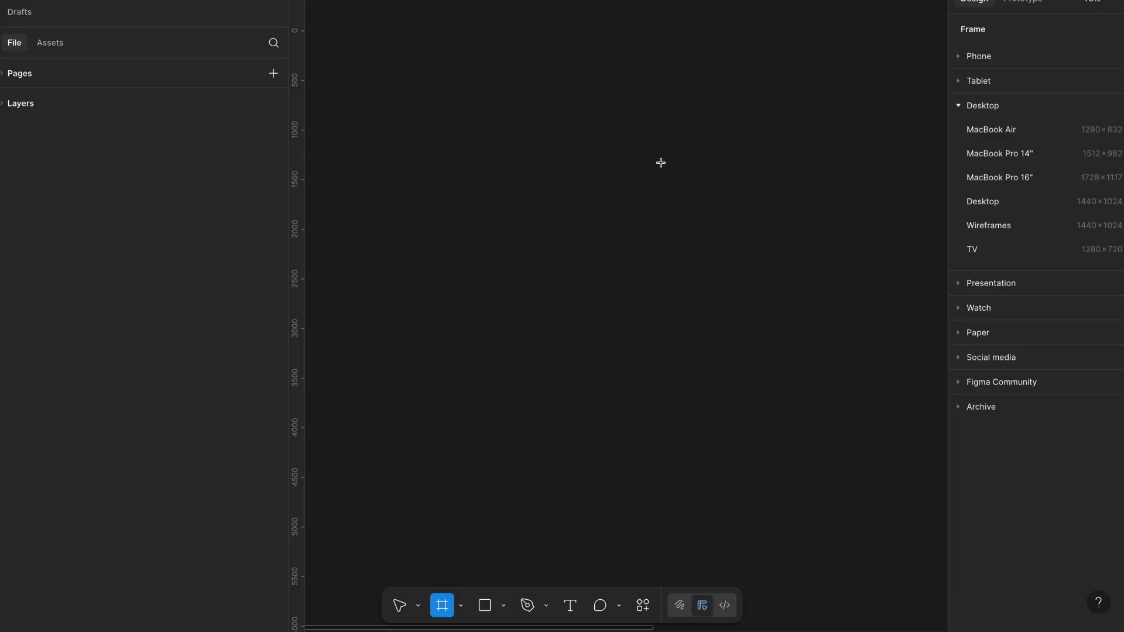
click(993, 134)
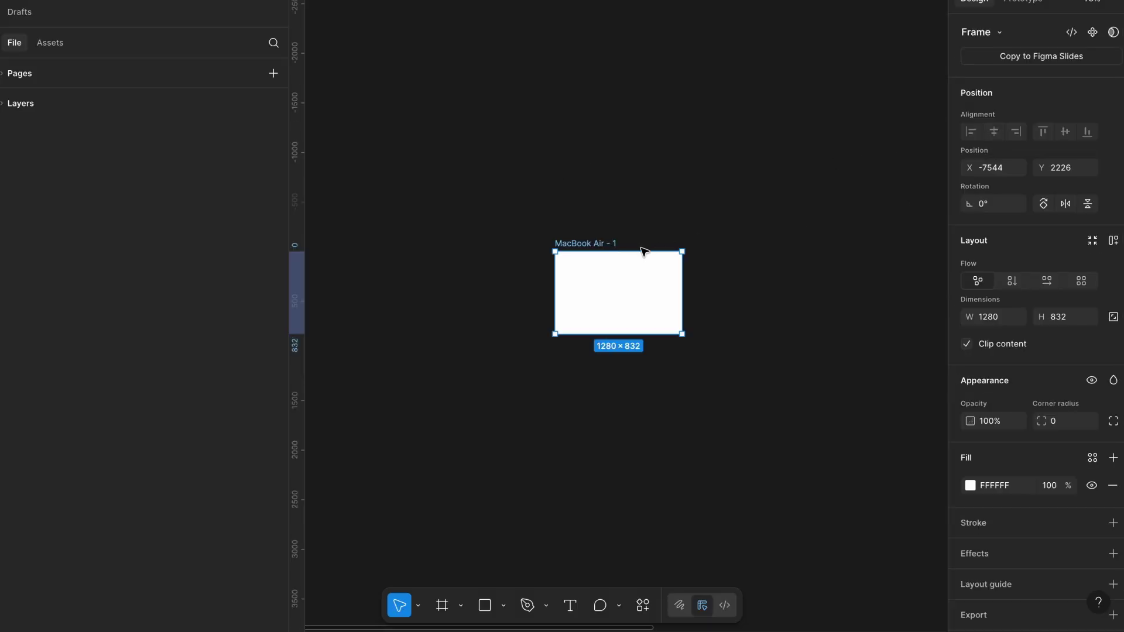
scroll(605, 254, up, 3)
click(644, 190)
scroll(634, 251, up, 3)
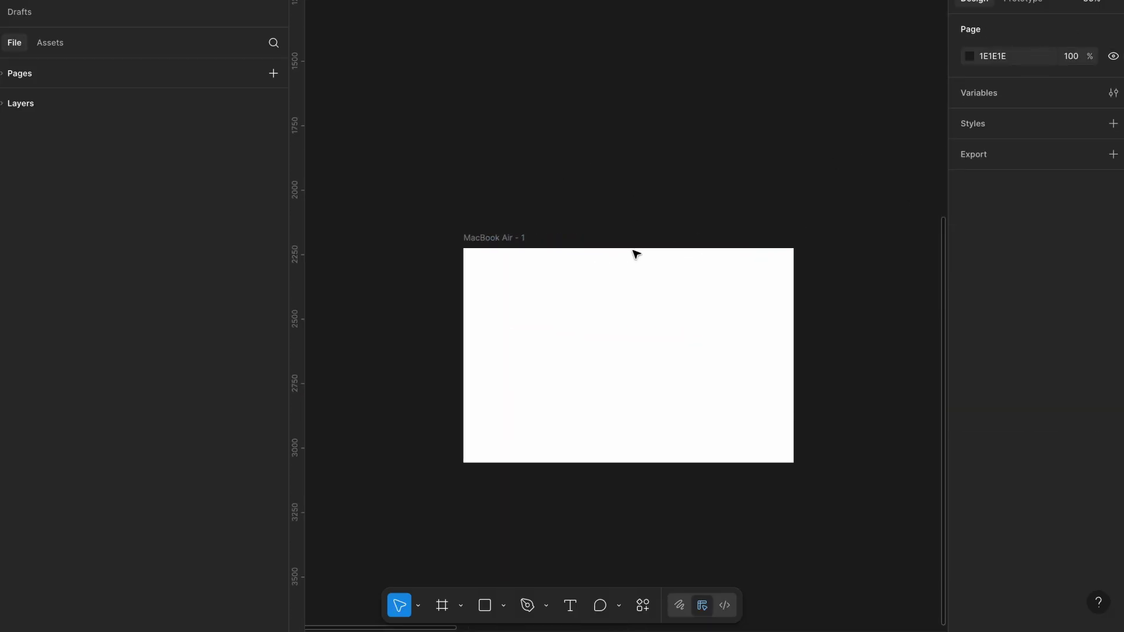
Draw a rectangle of about 285 × 69 near the upper edge of the MacBook Air frame.
click(502, 248)
key(r)
drag(531, 271, 612, 290)
click(593, 149)
click(590, 277)
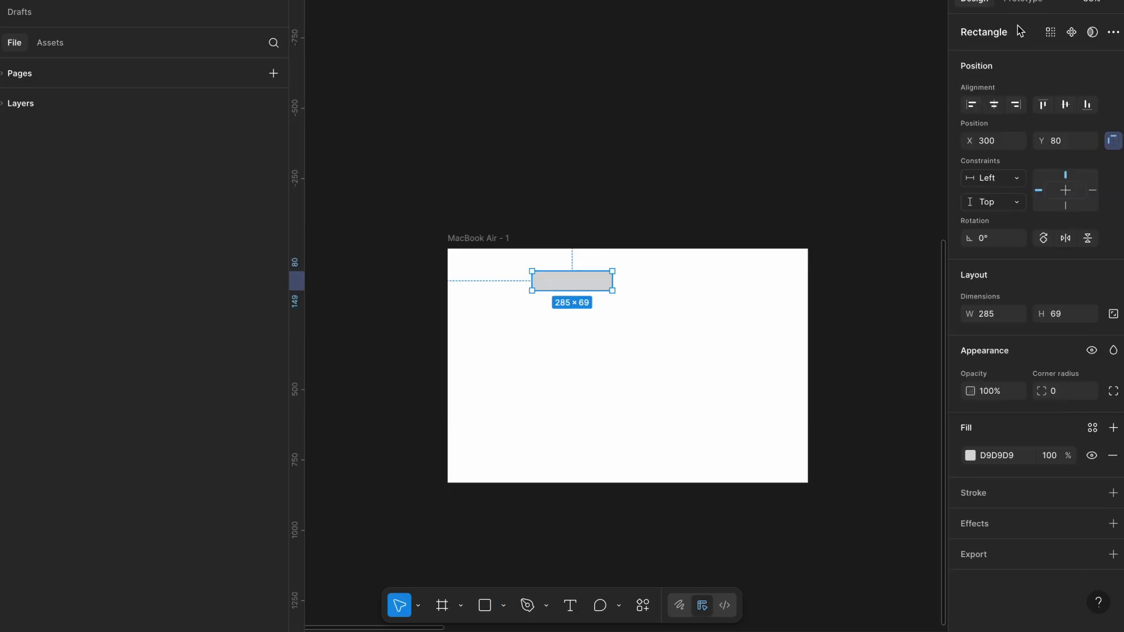
Add an On tap prototype interaction to the rectangle, look through the available actions and leave the action at None.
click(1020, 3)
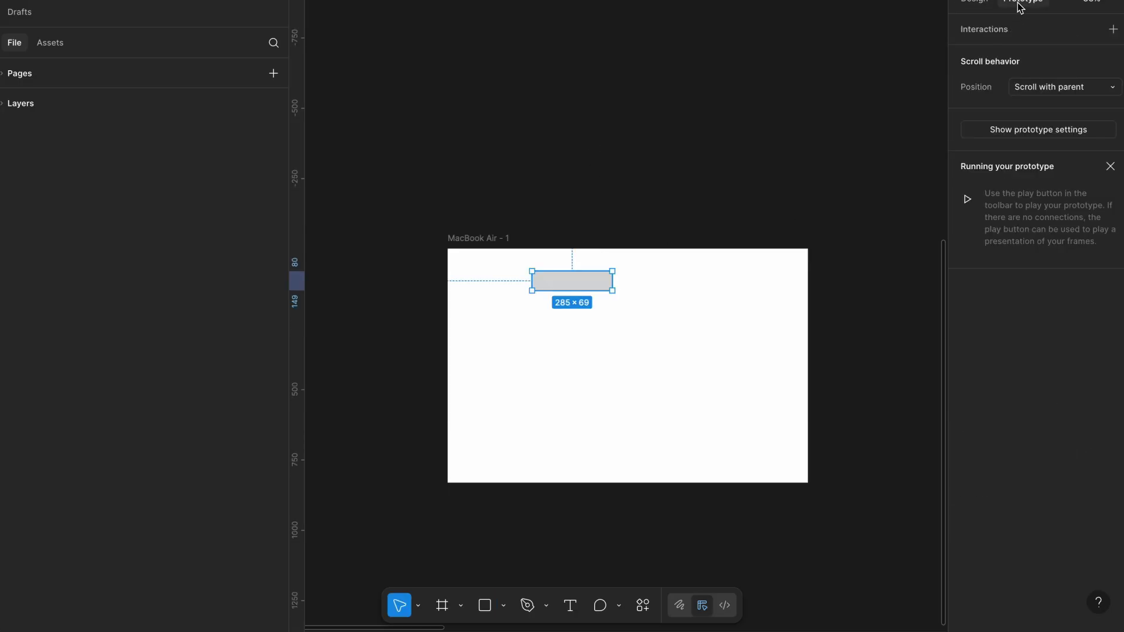
click(1113, 29)
click(923, 122)
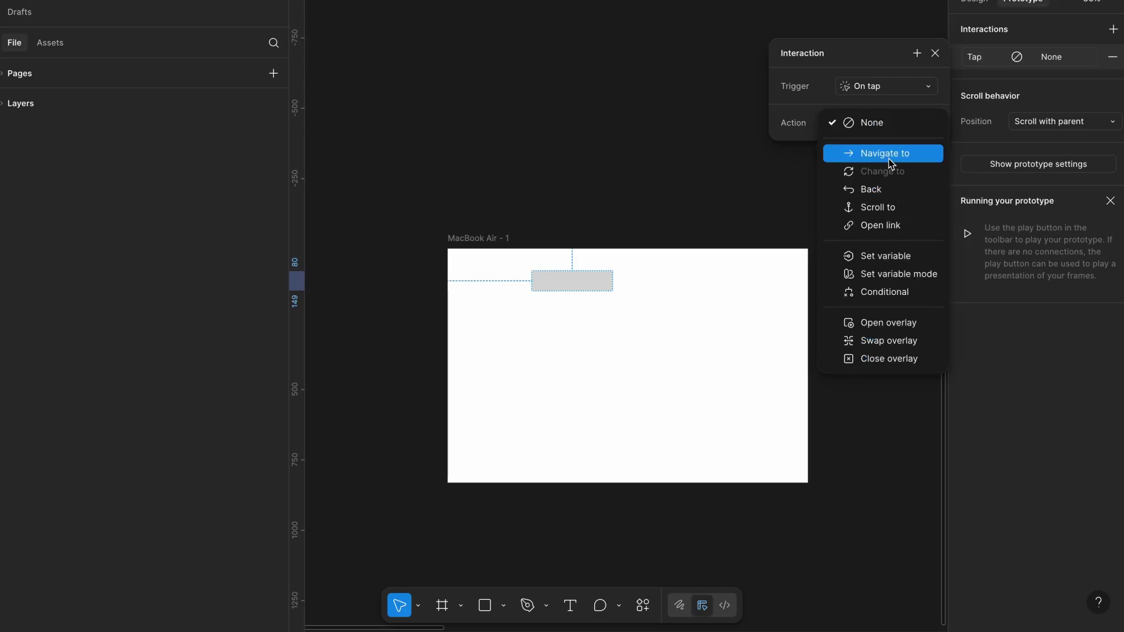
click(936, 52)
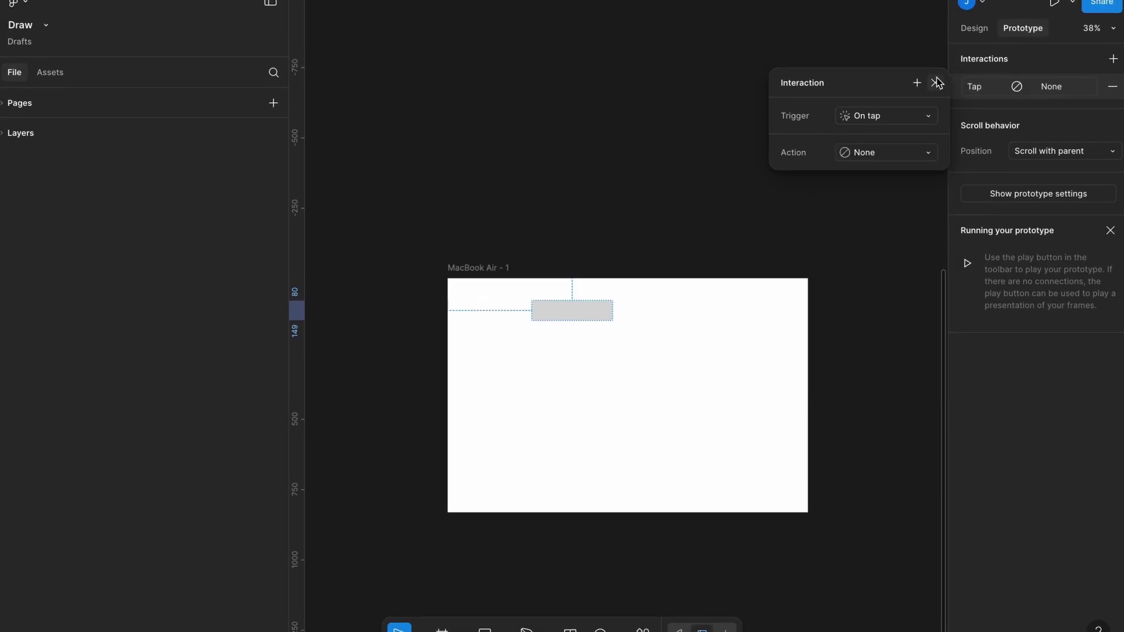
click(706, 132)
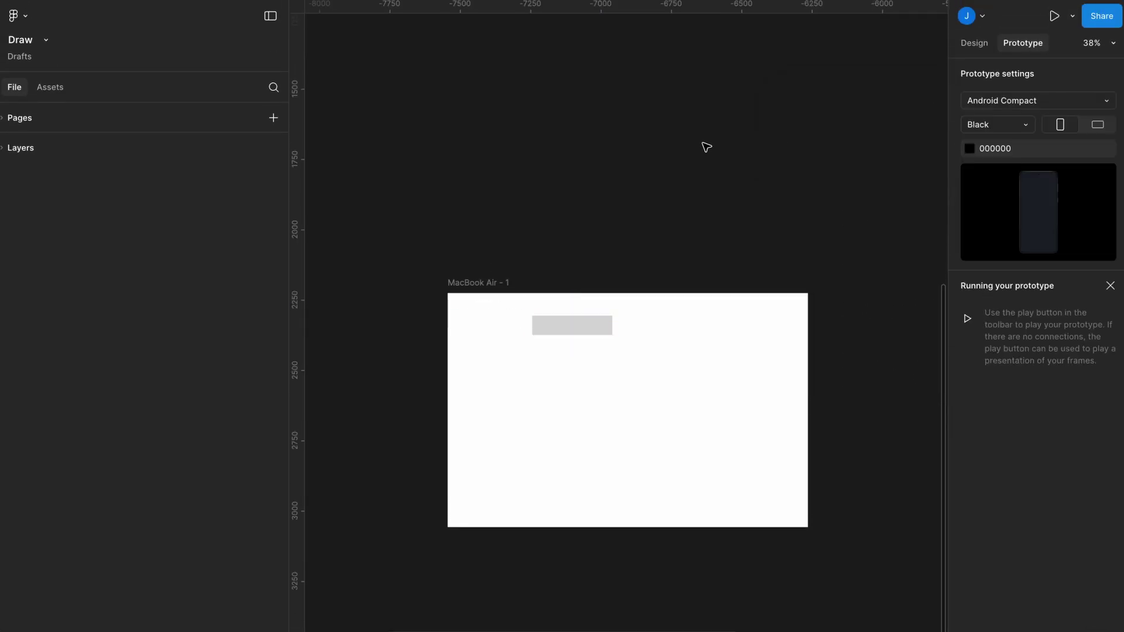
Create a new Figma Sites file from the Blank site template.
click(25, 16)
mouse_move(70, 77)
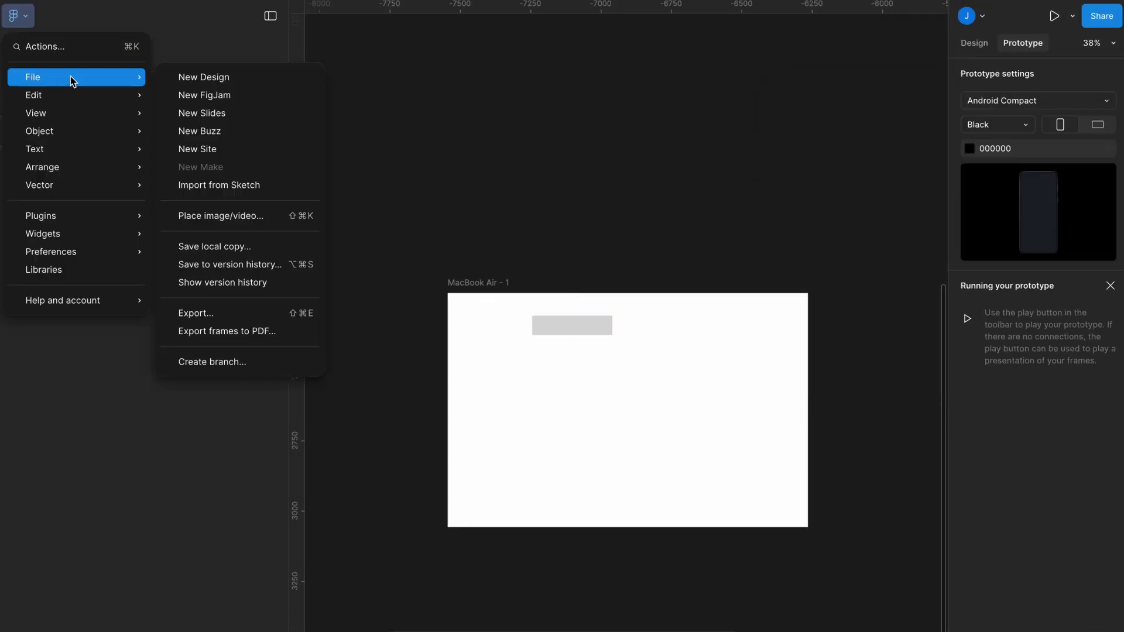
click(246, 148)
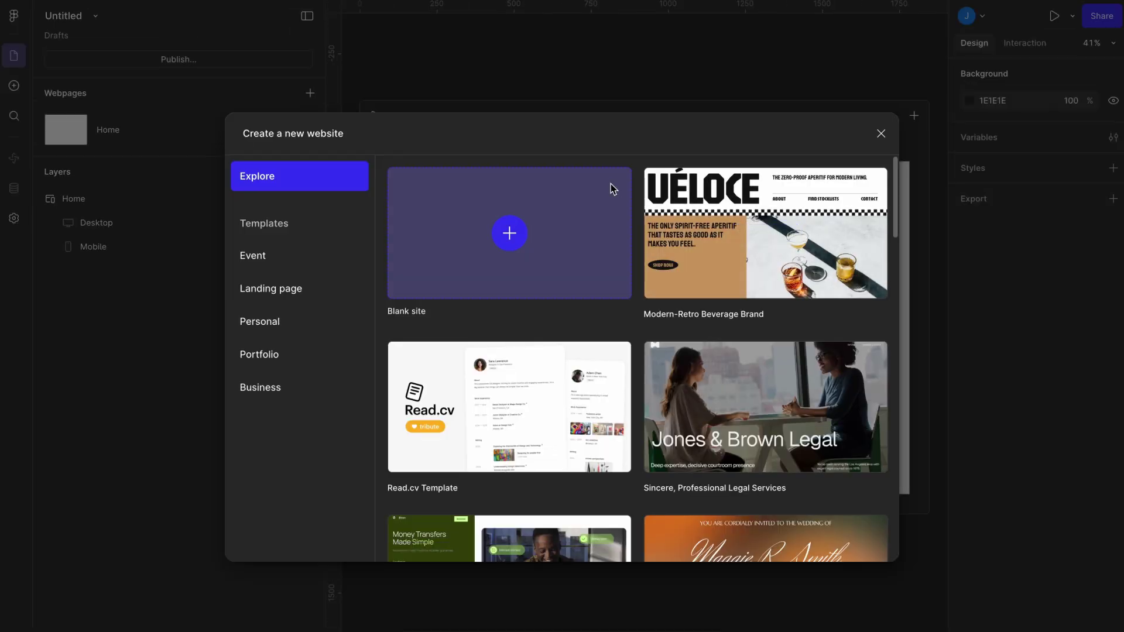
click(576, 215)
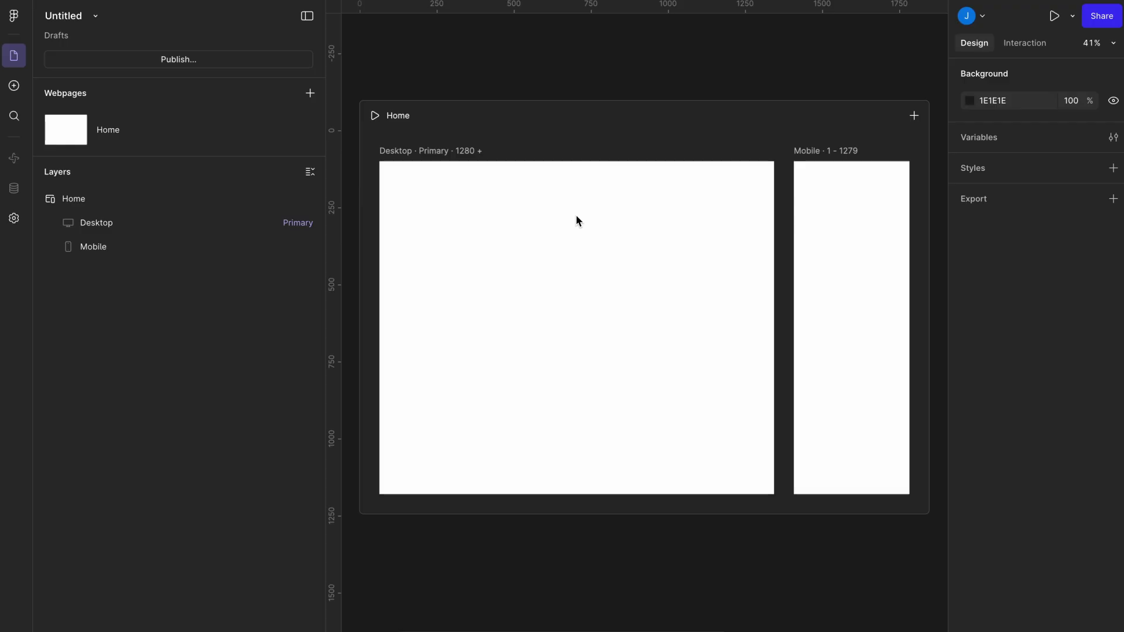
Compare the Home page's Desktop and Mobile breakpoints and delete the Mobile breakpoint.
click(476, 101)
click(474, 160)
click(831, 155)
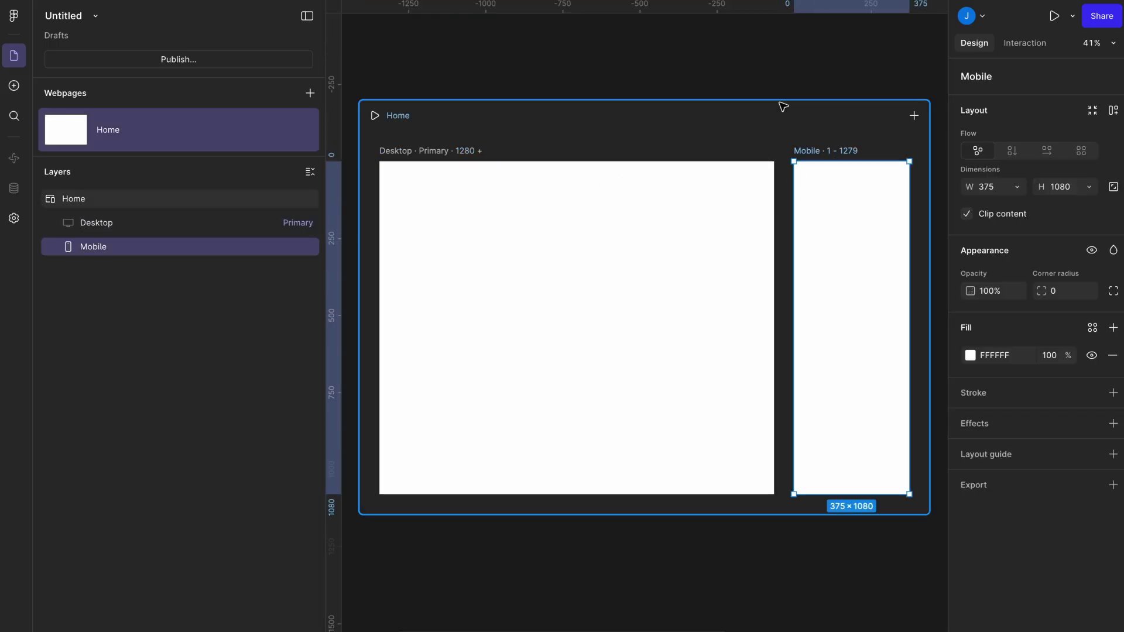
click(779, 69)
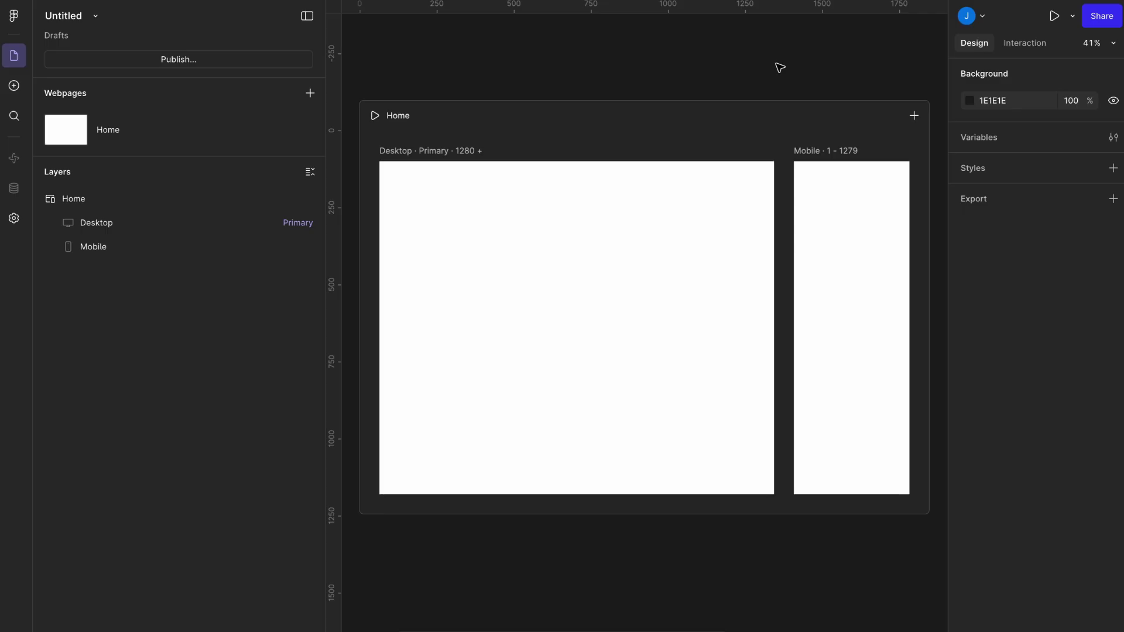
click(822, 154)
key(Delete)
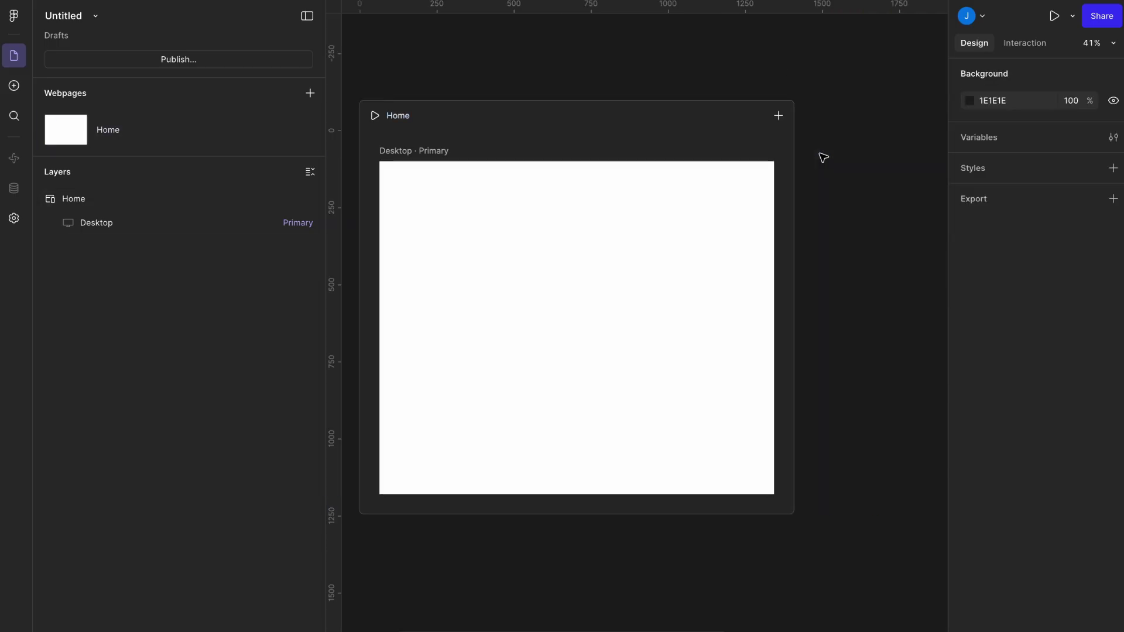
scroll(824, 158, left, 2)
click(524, 149)
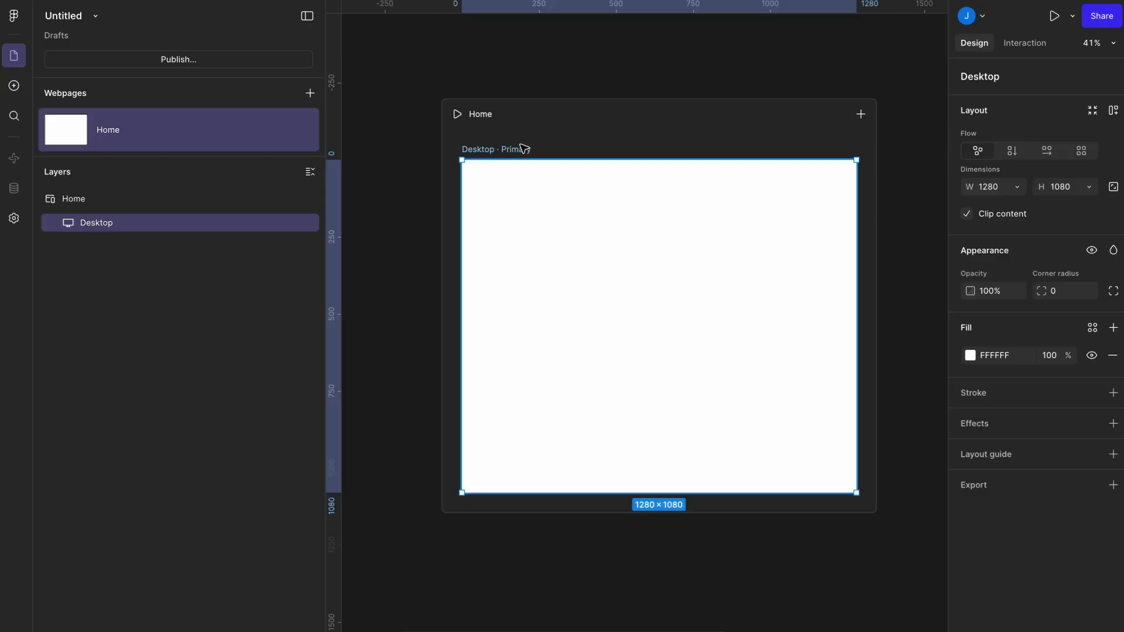
key(Escape)
click(492, 153)
key(Escape)
click(491, 153)
key(Escape)
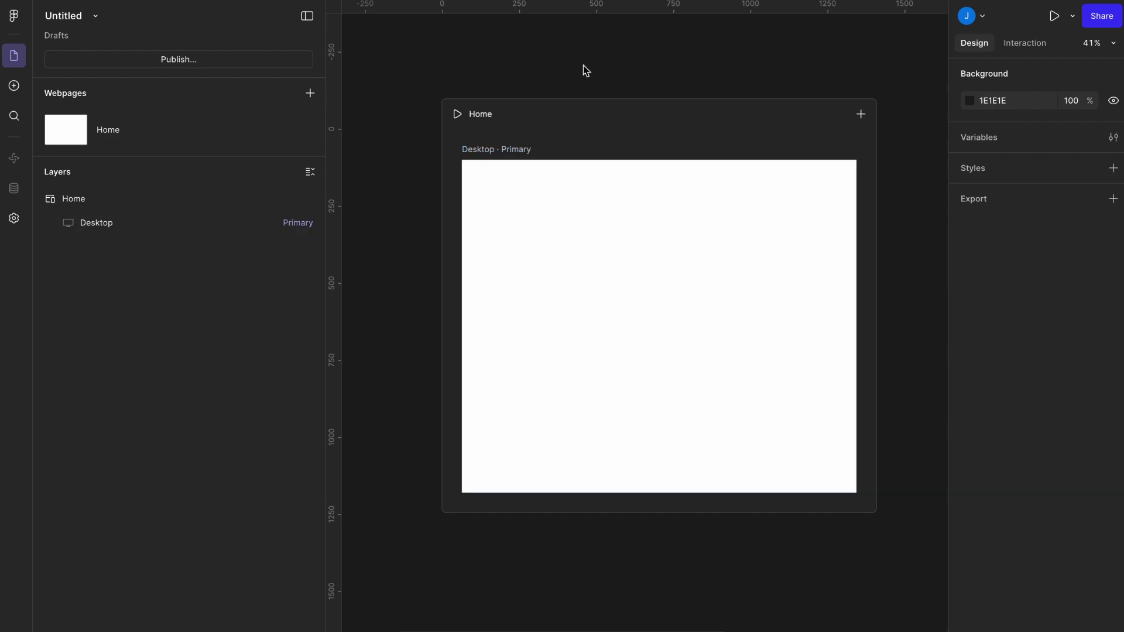
Switch back to the Draw design file and locate the tiger image on its canvas.
click(917, 0)
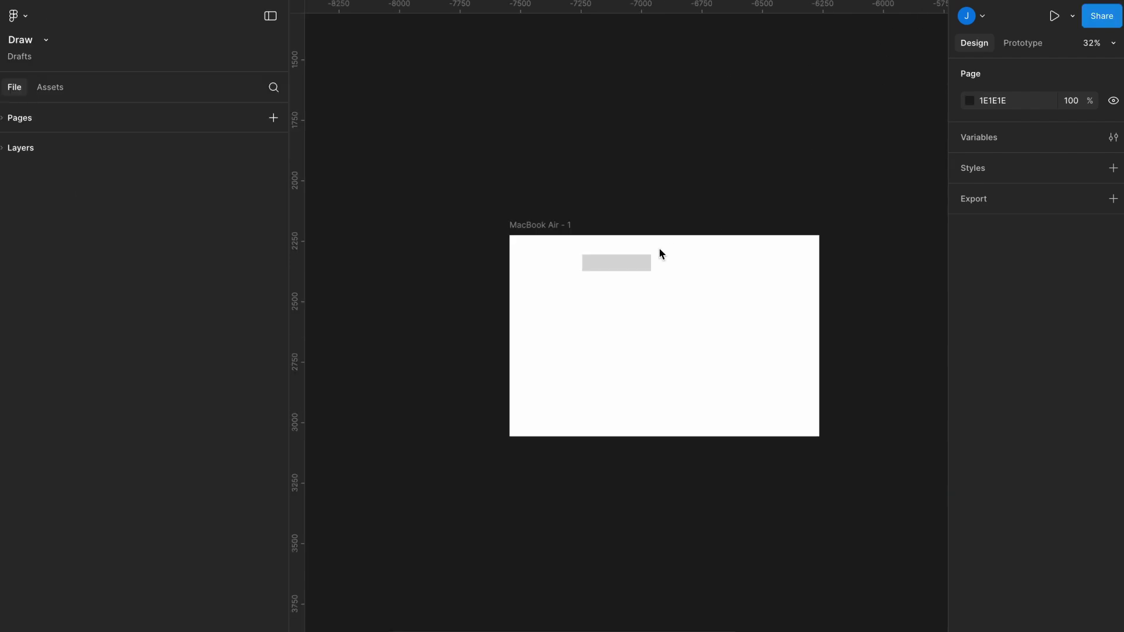
scroll(660, 254, right, 4)
scroll(660, 254, down, 3)
scroll(659, 254, right, 12)
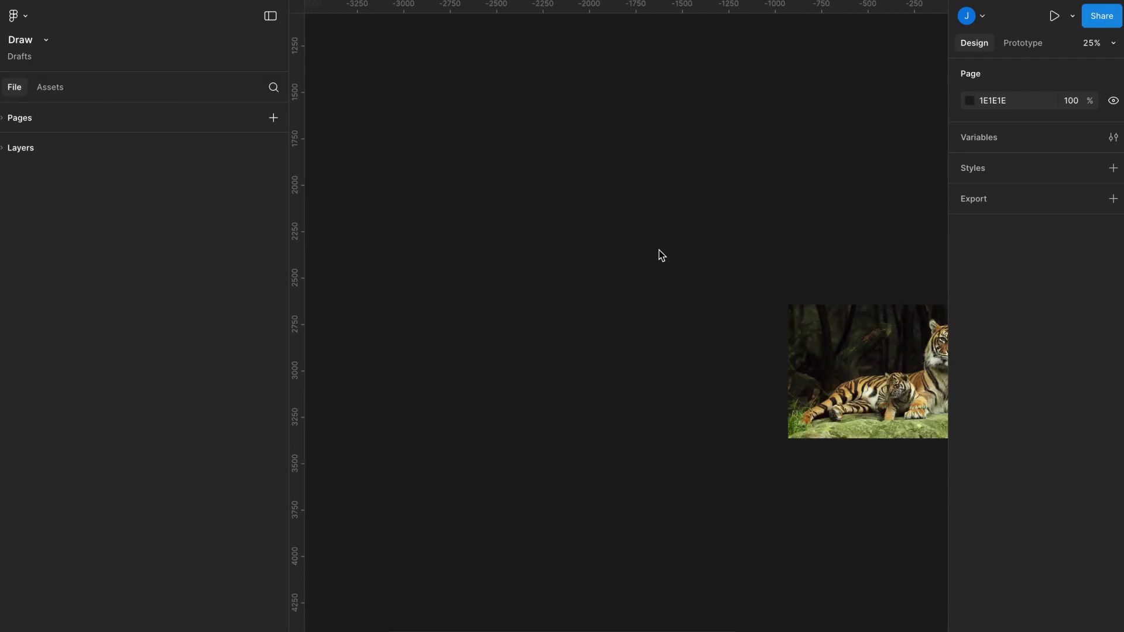
scroll(659, 253, right, 8)
scroll(659, 254, down, 2)
ctrl+scroll(648, 210, up, 5)
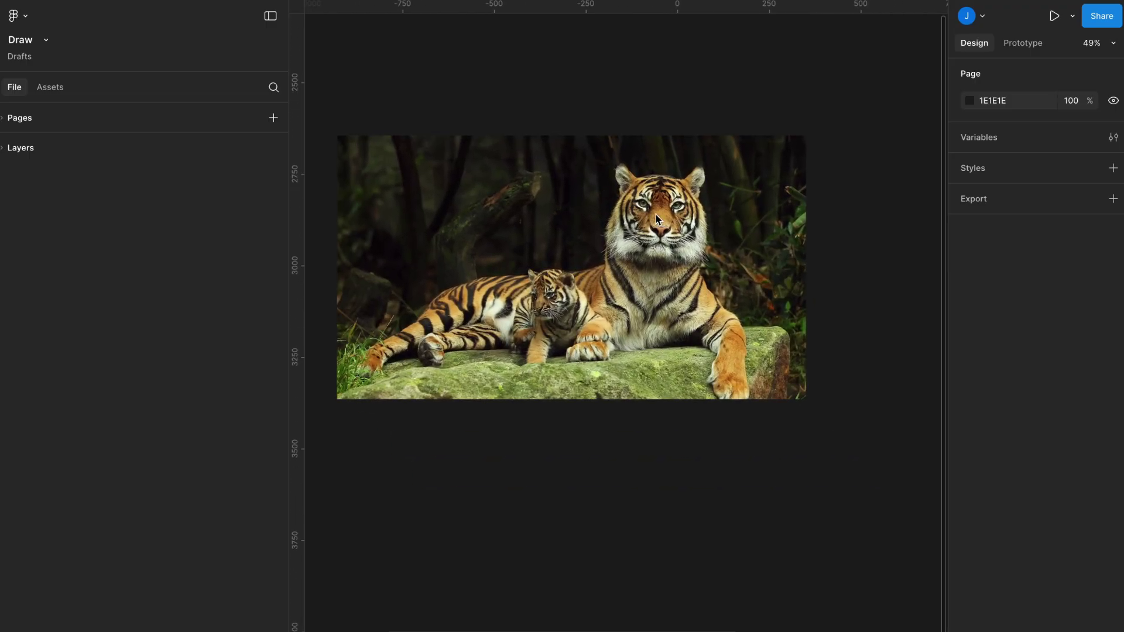
Resize the tiger image proportionally to a width of 800.
click(691, 230)
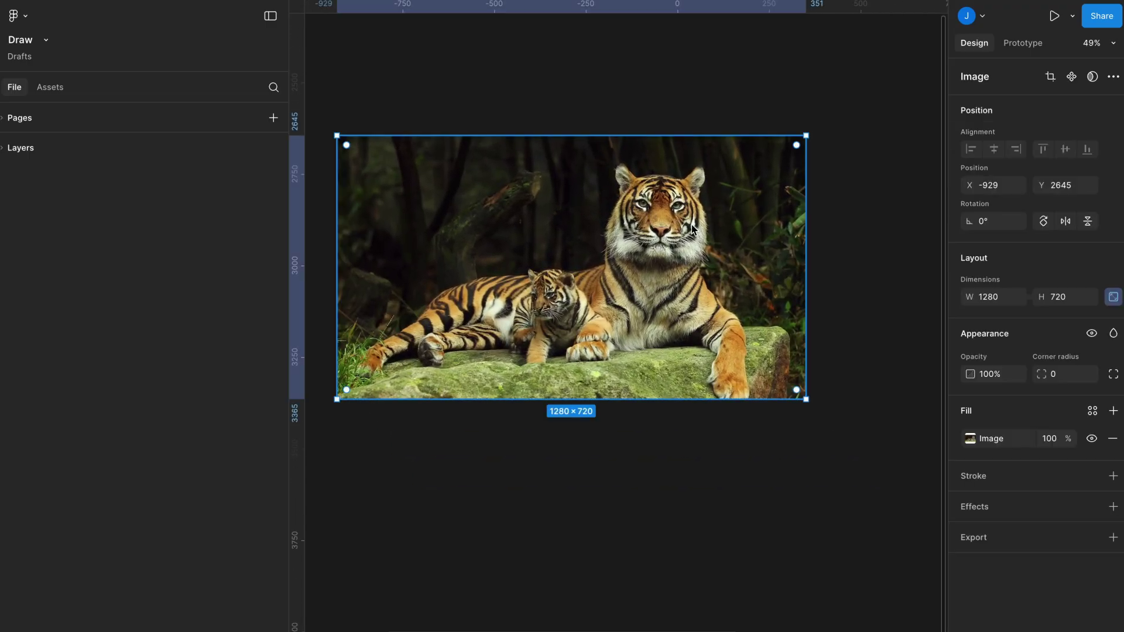
click(1003, 303)
text(8)
key(Return)
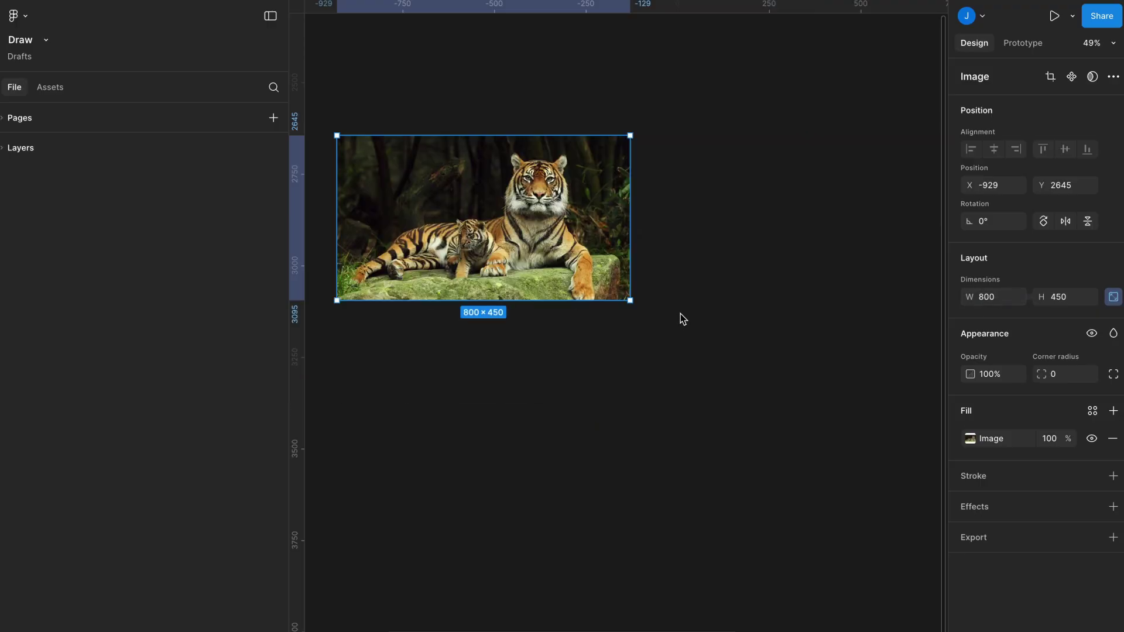
scroll(683, 318, left, 2)
scroll(683, 318, up, 1)
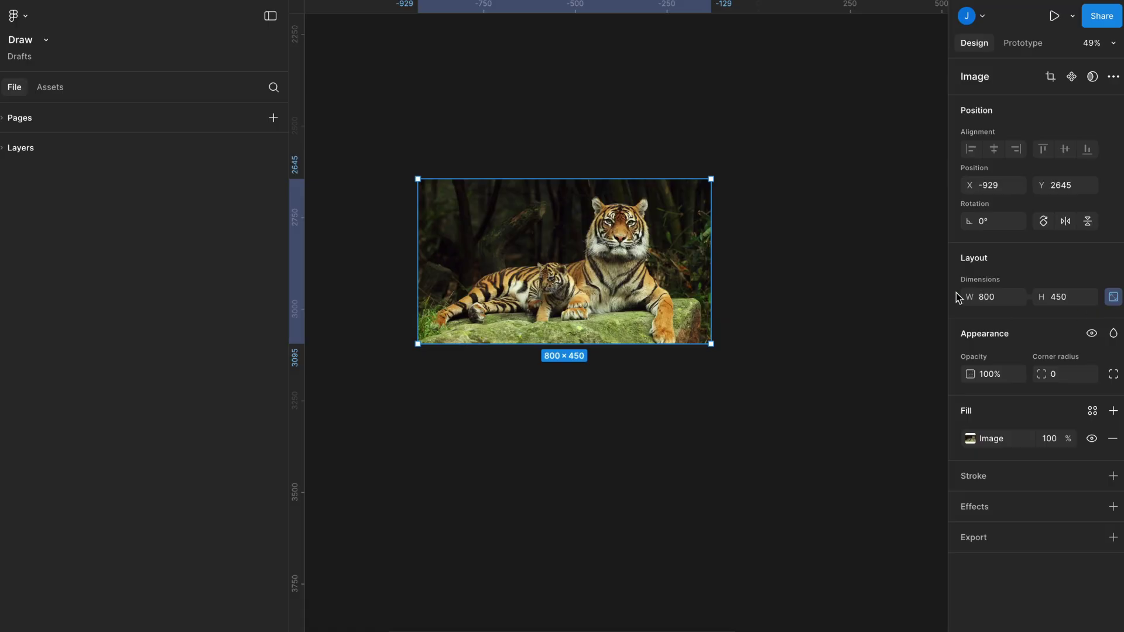
Draw a frame over the tiger image and set its size to 800 by 450.
click(812, 176)
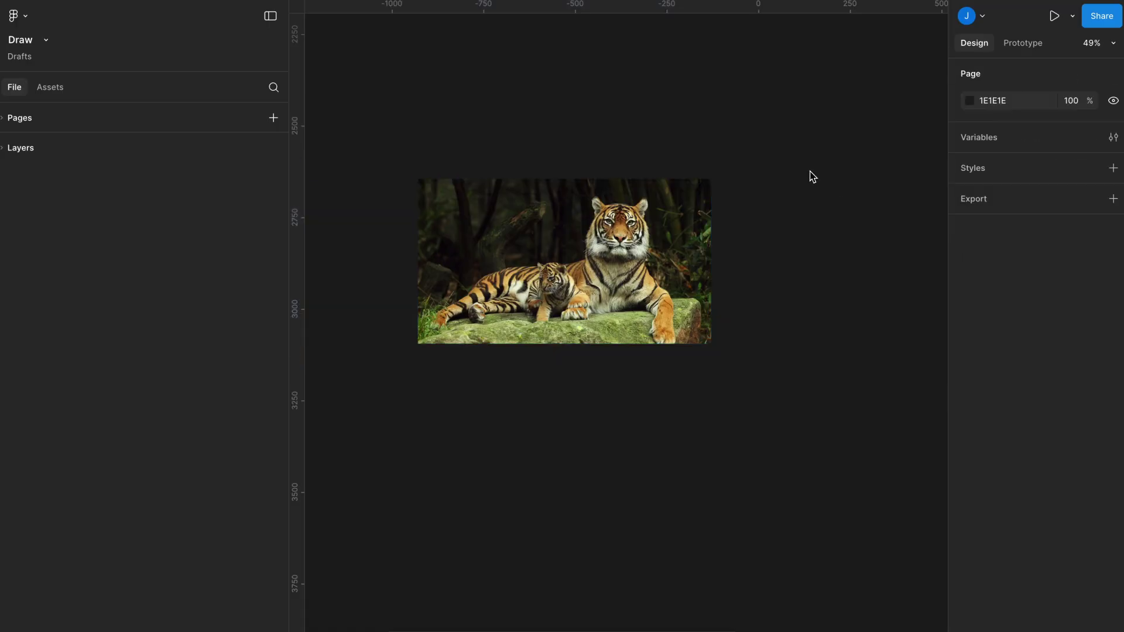
key(f)
scroll(521, 230, left, 3)
scroll(521, 231, up, 1)
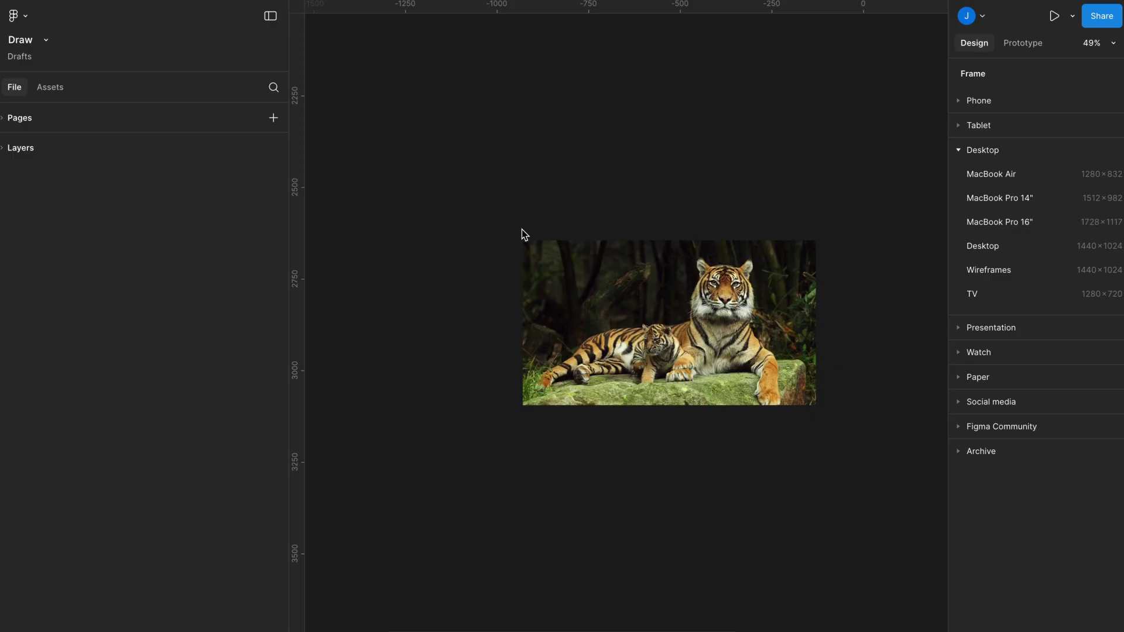
drag(473, 205, 798, 389)
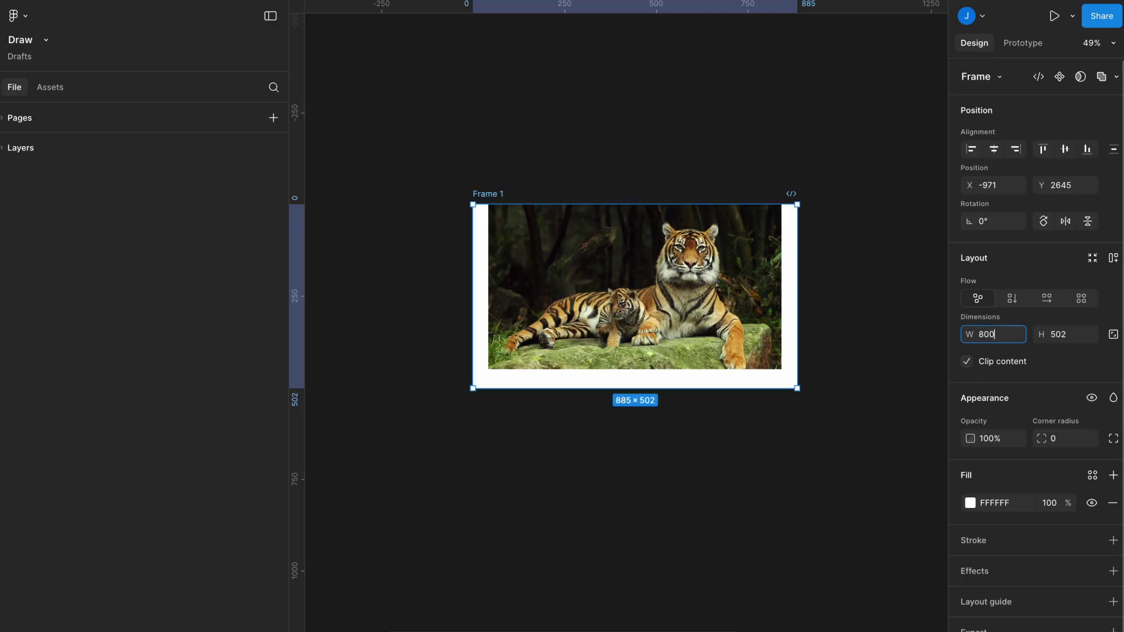
key(Return)
click(1075, 339)
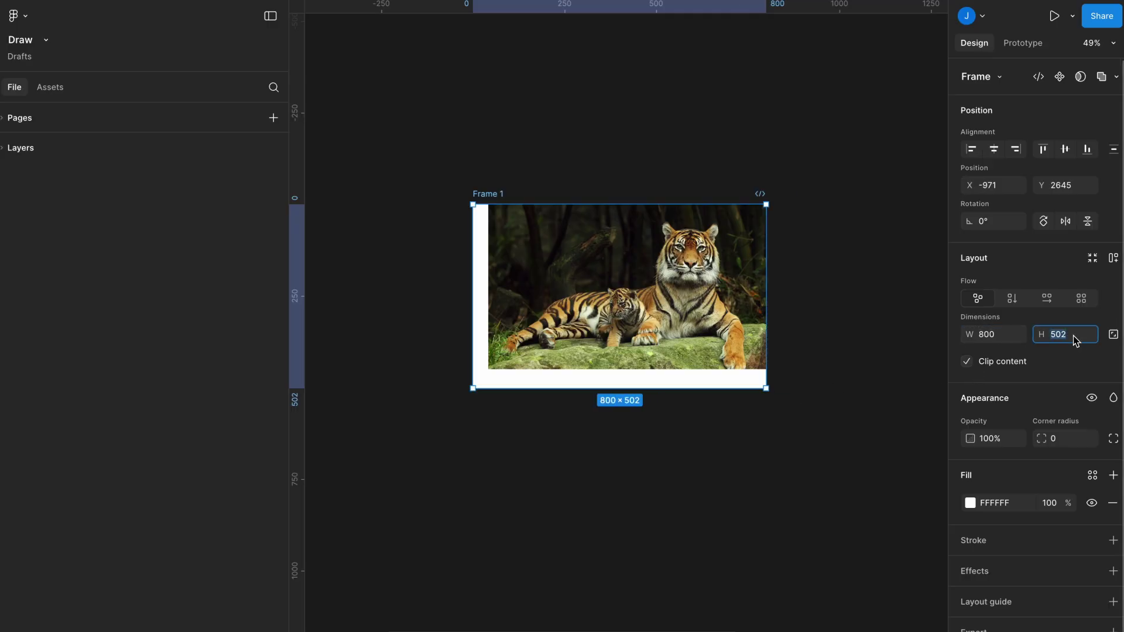
text(450)
click(837, 323)
Align the tiger image to the left edge of its frame and hide the rulers.
click(676, 287)
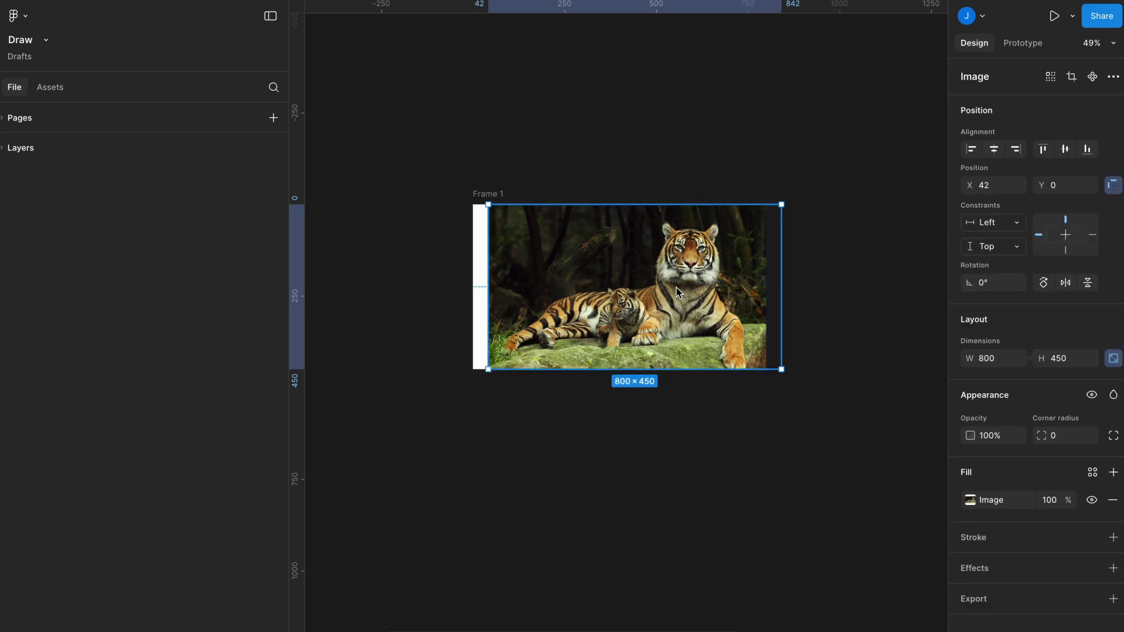
click(971, 150)
click(420, 89)
key(shift+r)
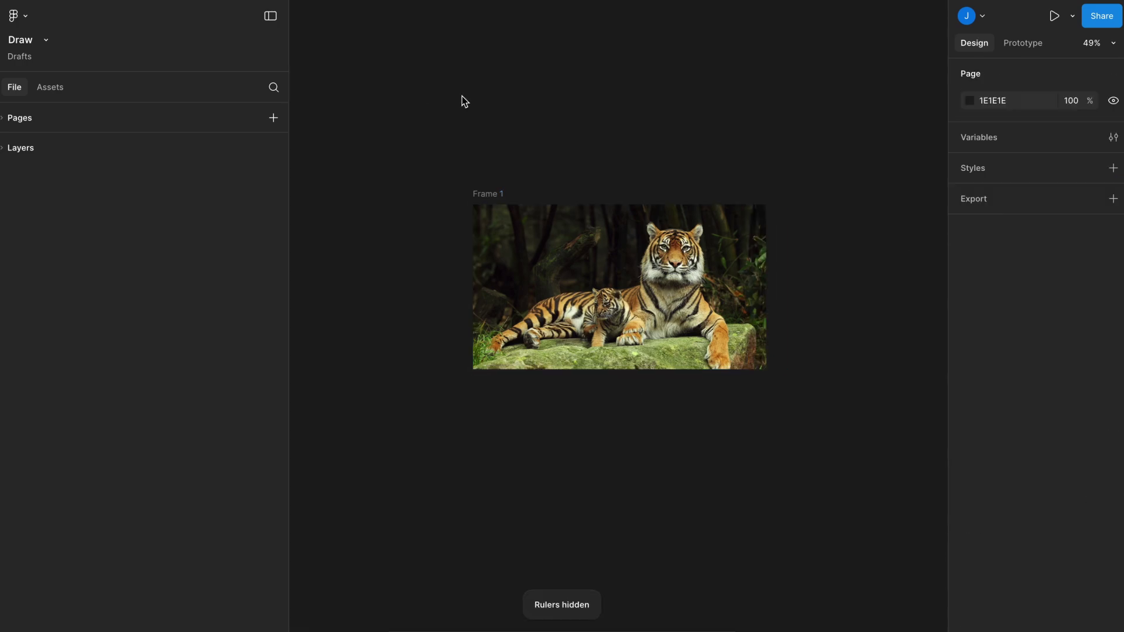
Apply a grid auto layout with 10 columns and 8 rows to the frame around the tiger image.
click(490, 193)
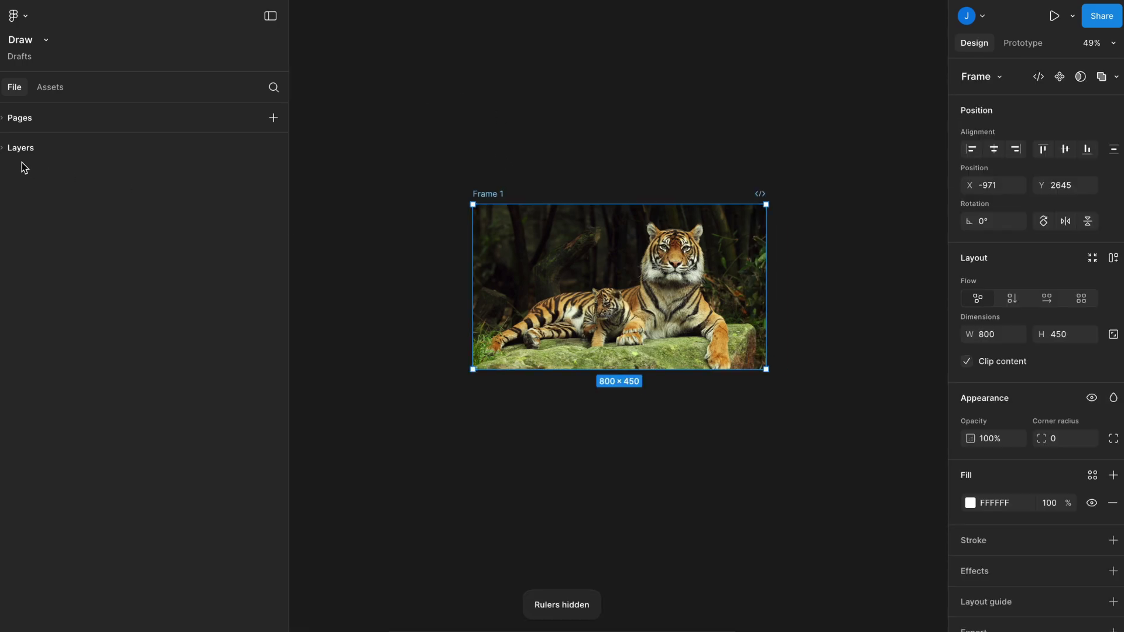
click(2, 149)
click(3, 175)
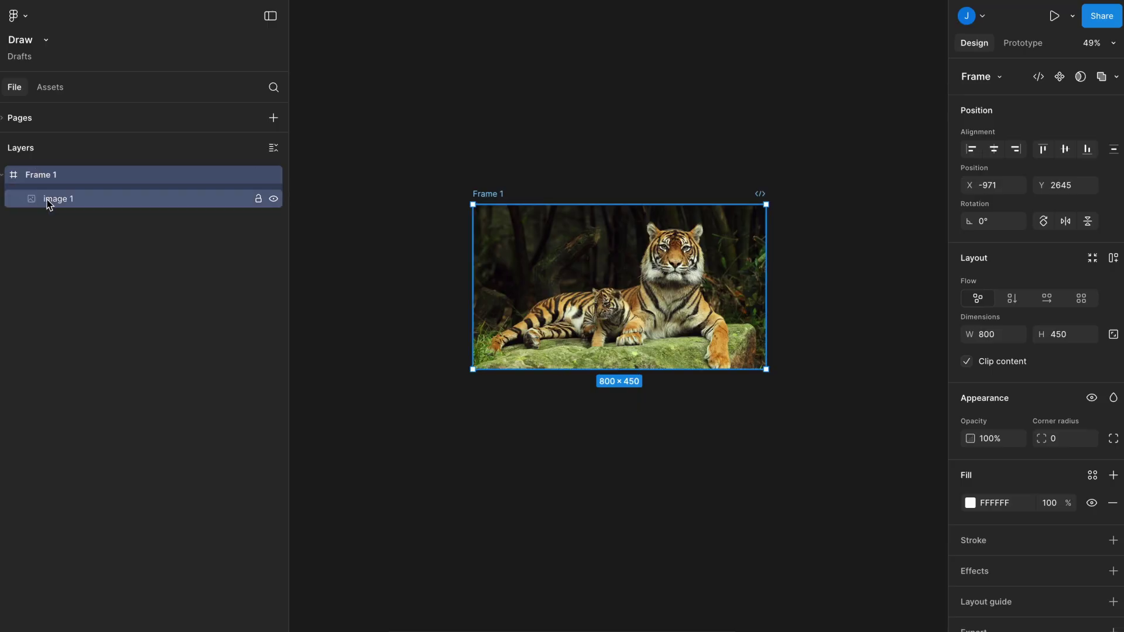
click(49, 200)
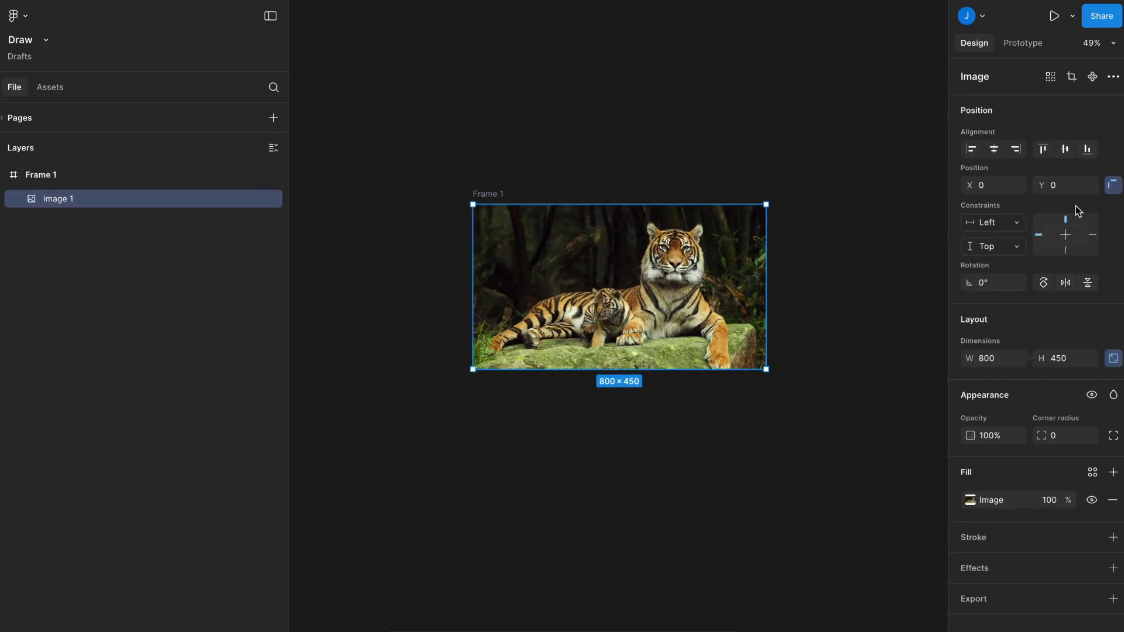
click(68, 176)
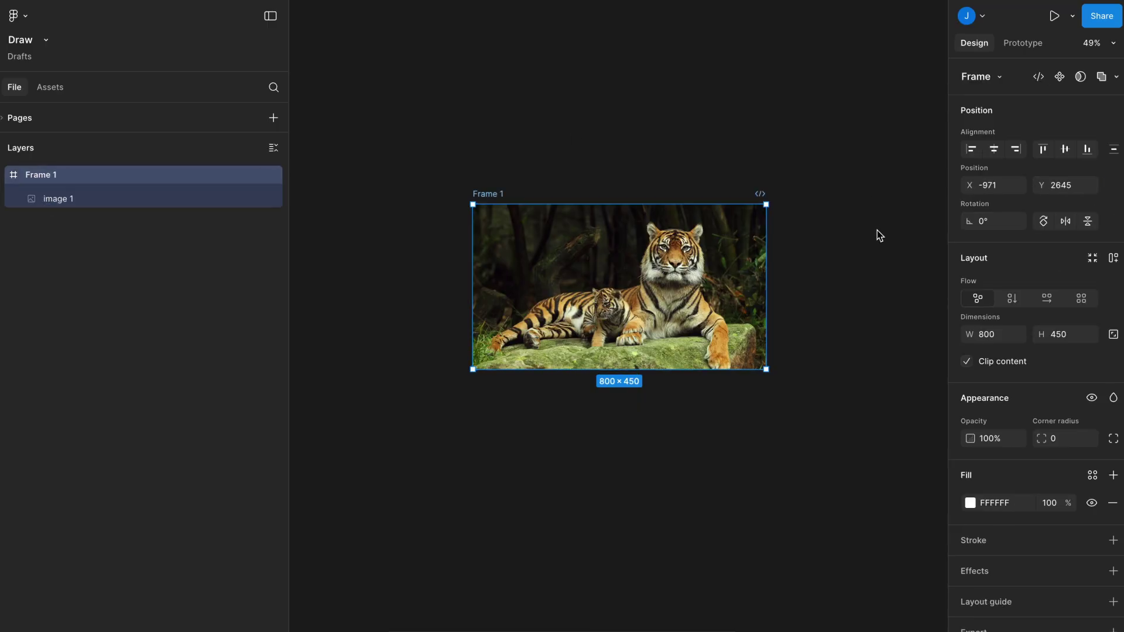
click(1083, 297)
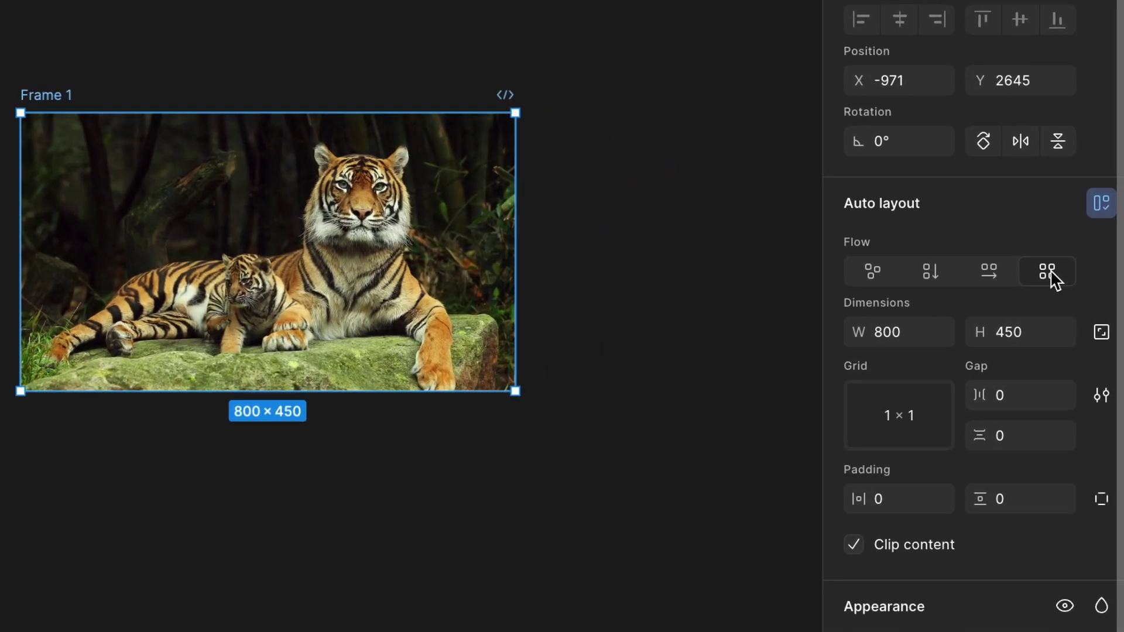
click(898, 412)
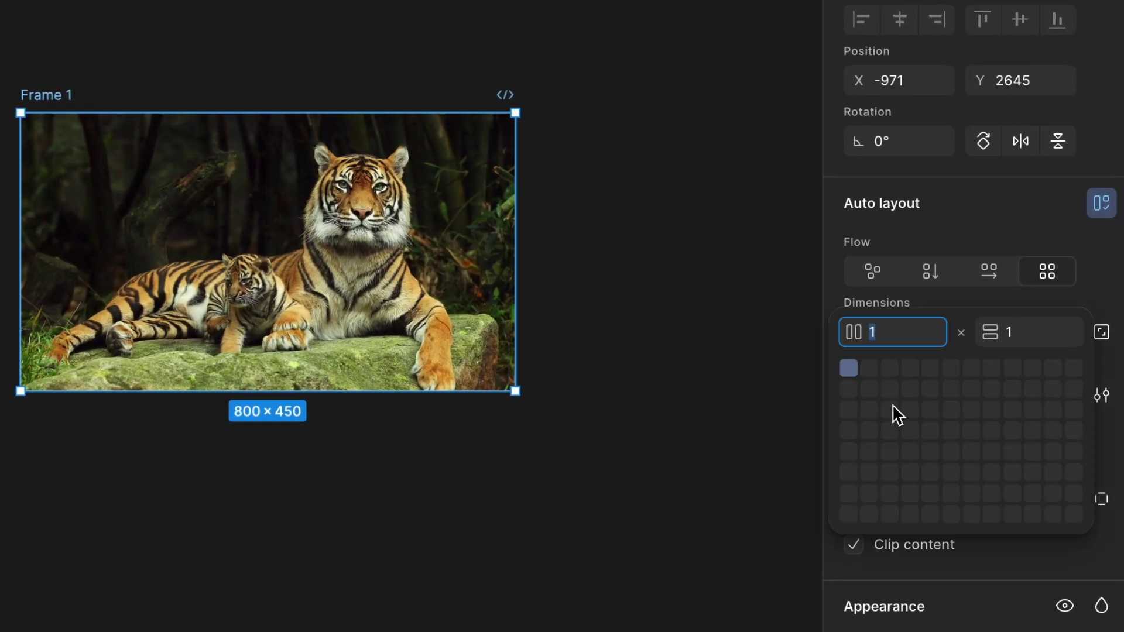
click(1034, 513)
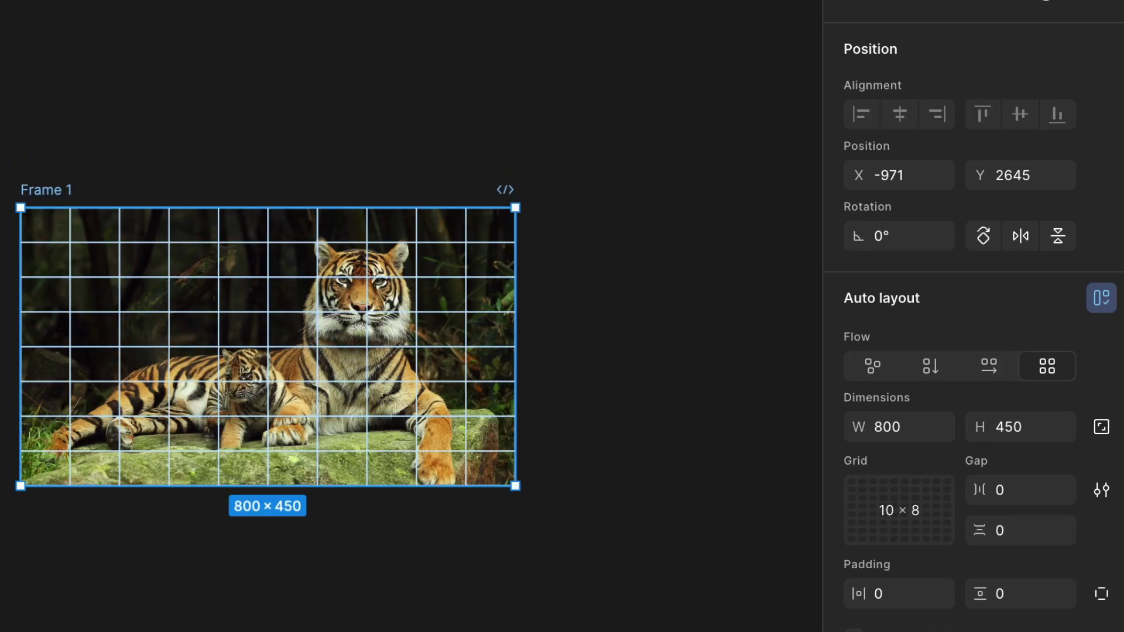
Try inserting a rectangle into the first grid cell while the tiger image still follows the auto layout, and undo it.
click(267, 252)
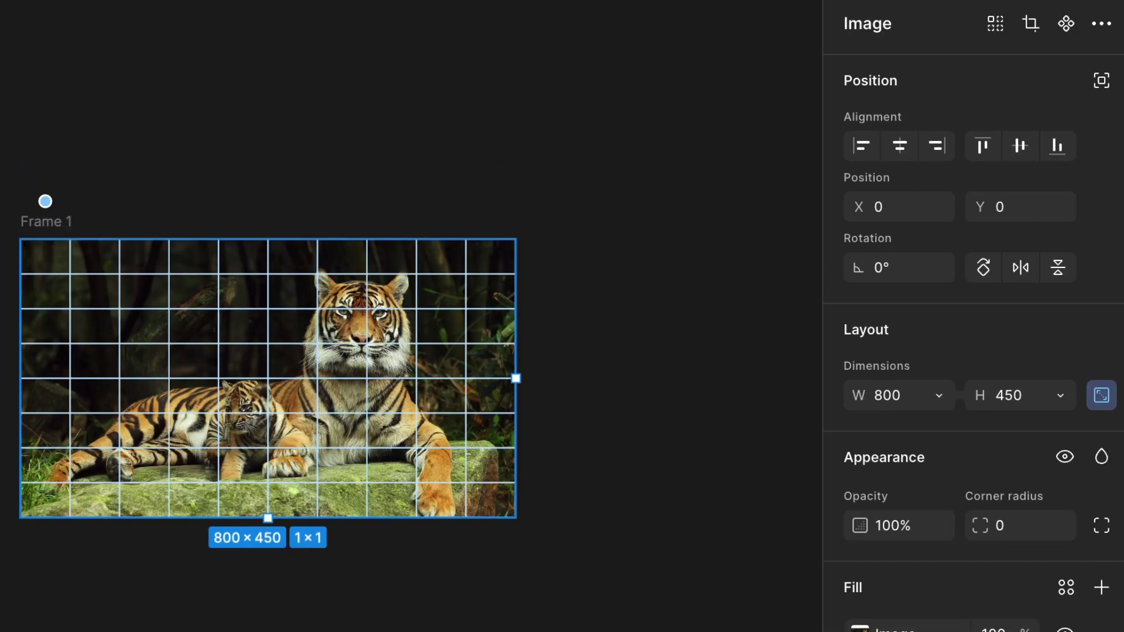
click(1110, 89)
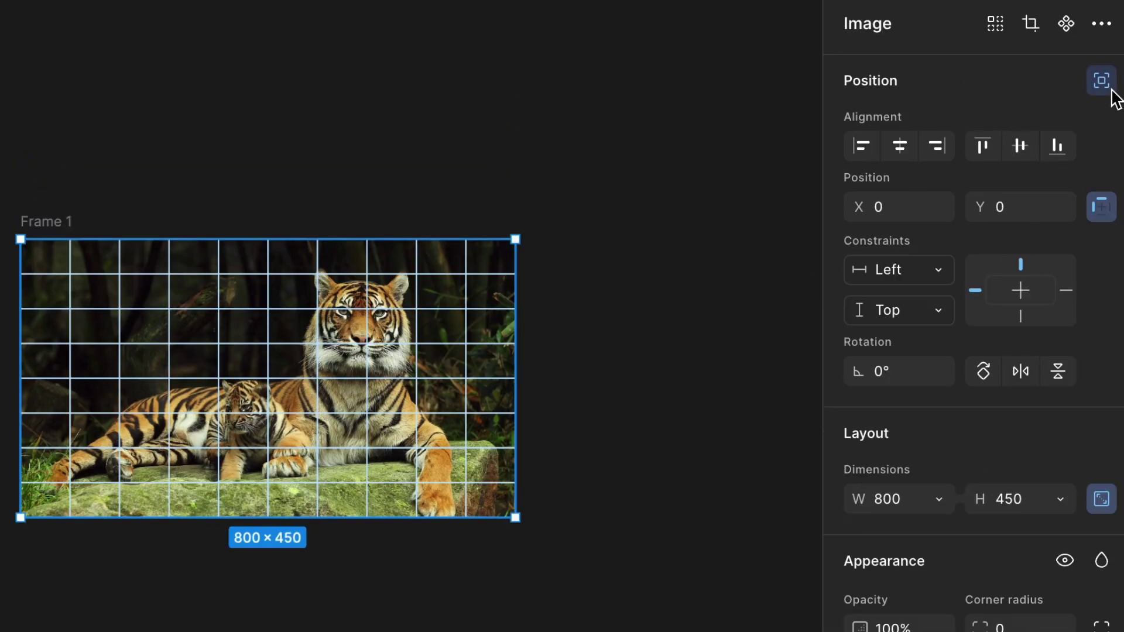
click(1111, 89)
scroll(193, 322, up, 3)
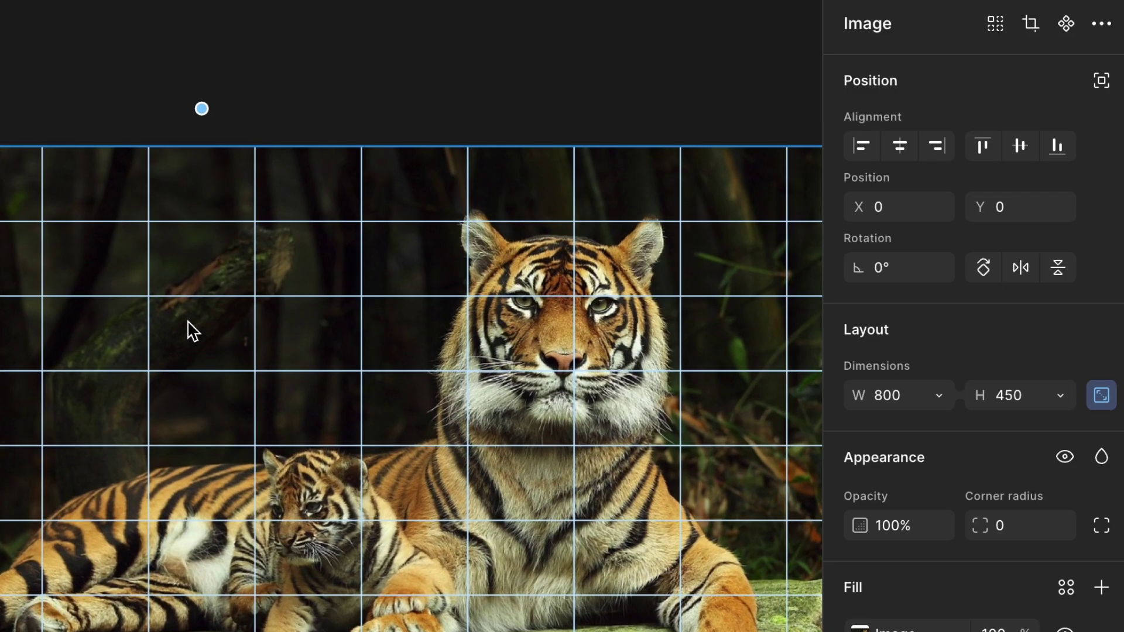
scroll(108, 322, up, 3)
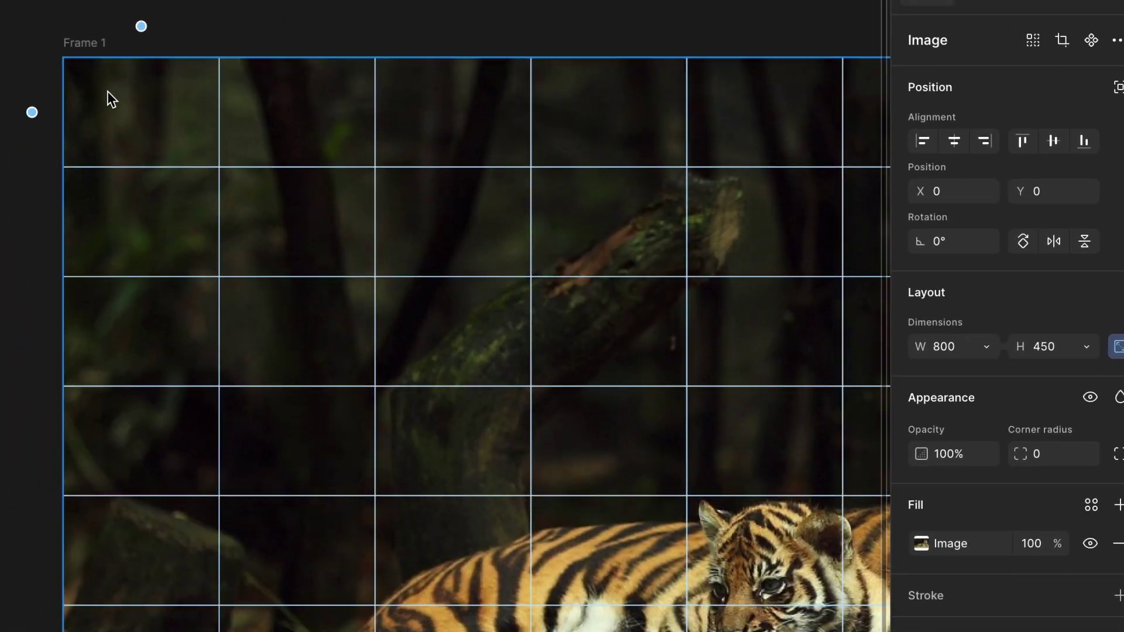
key(r)
click(109, 97)
click(351, 93)
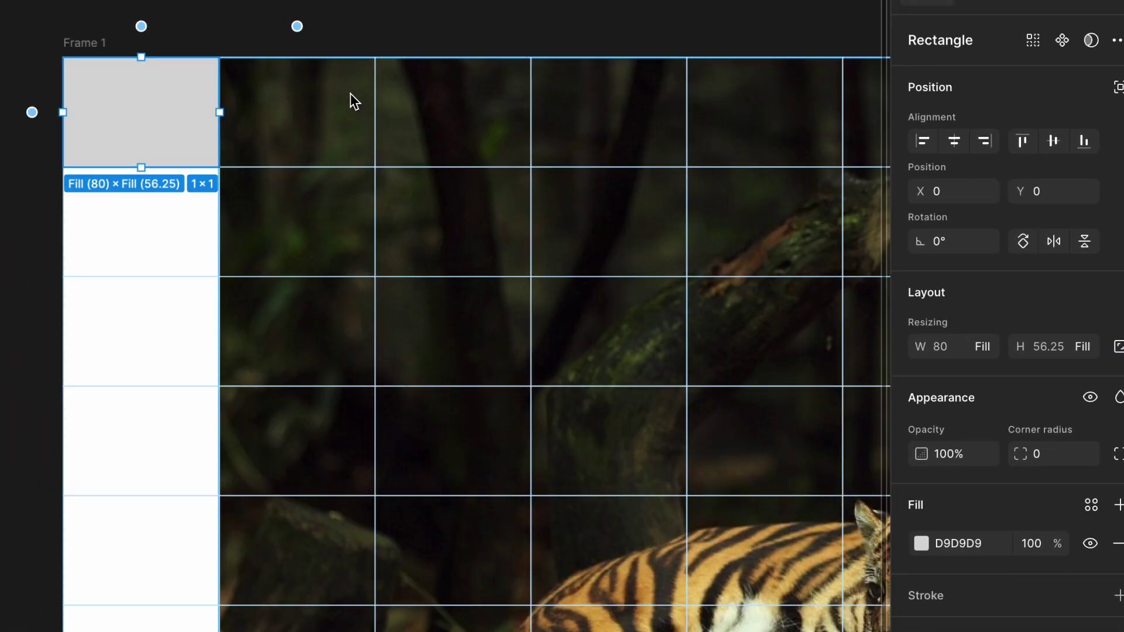
key(ctrl+z)
key(ctrl+z)
Set the tiger image to ignore auto layout and draw an 80 by 56 frame in the grid's first cell.
click(1117, 89)
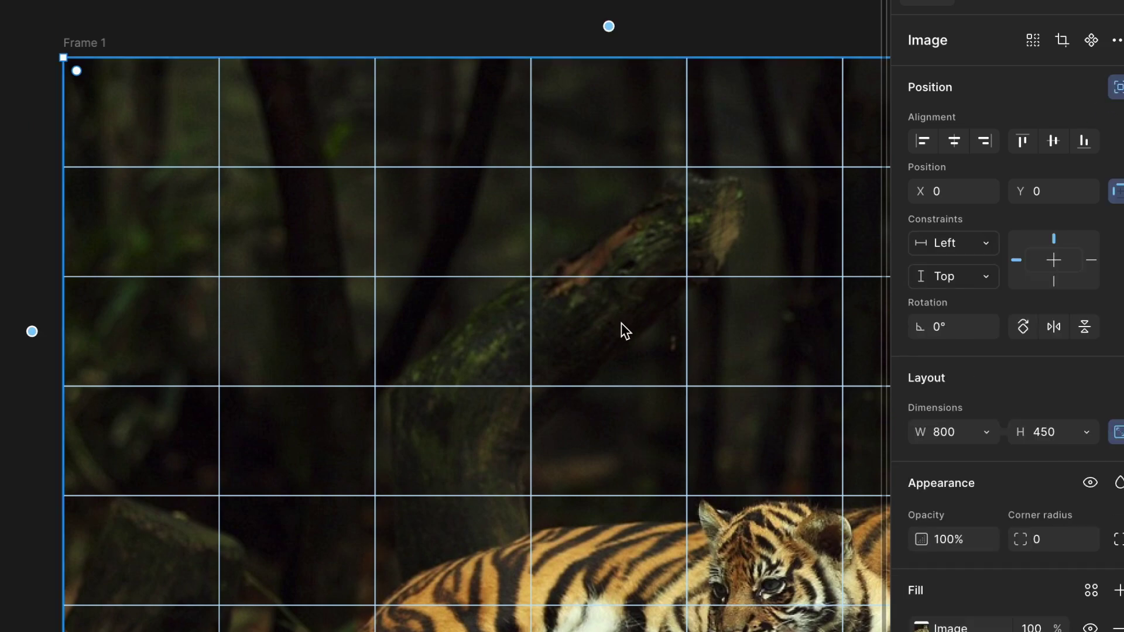
click(140, 2)
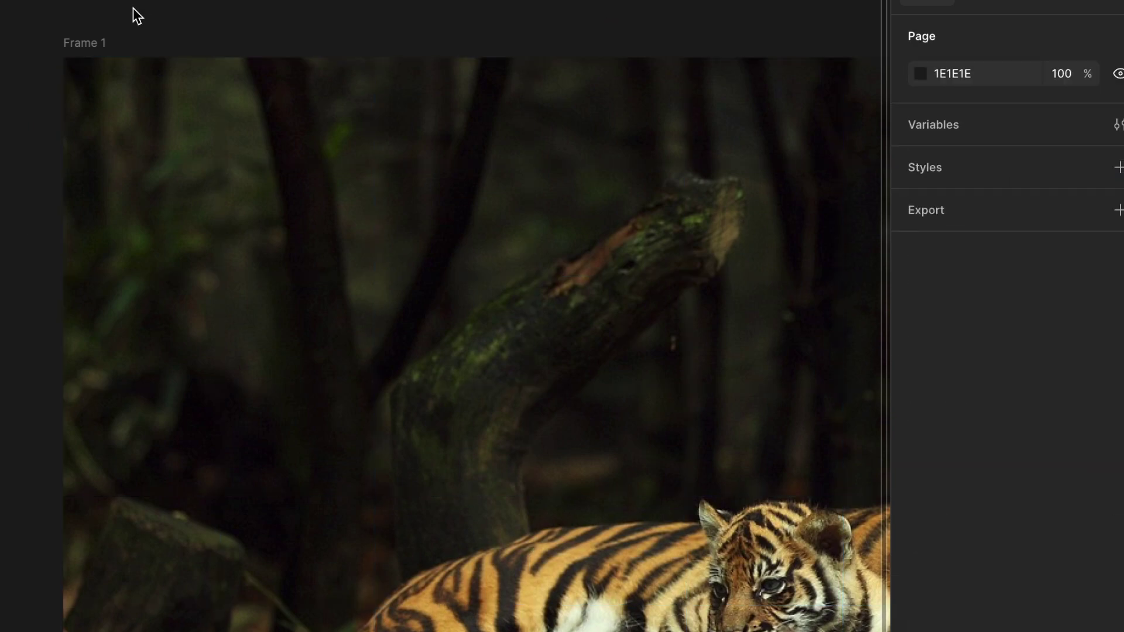
key(f)
click(86, 46)
key(f)
drag(246, 90, 377, 182)
Stretch the small frame's lower edge so its height fills the first grid cell.
scroll(359, 155, up, 10)
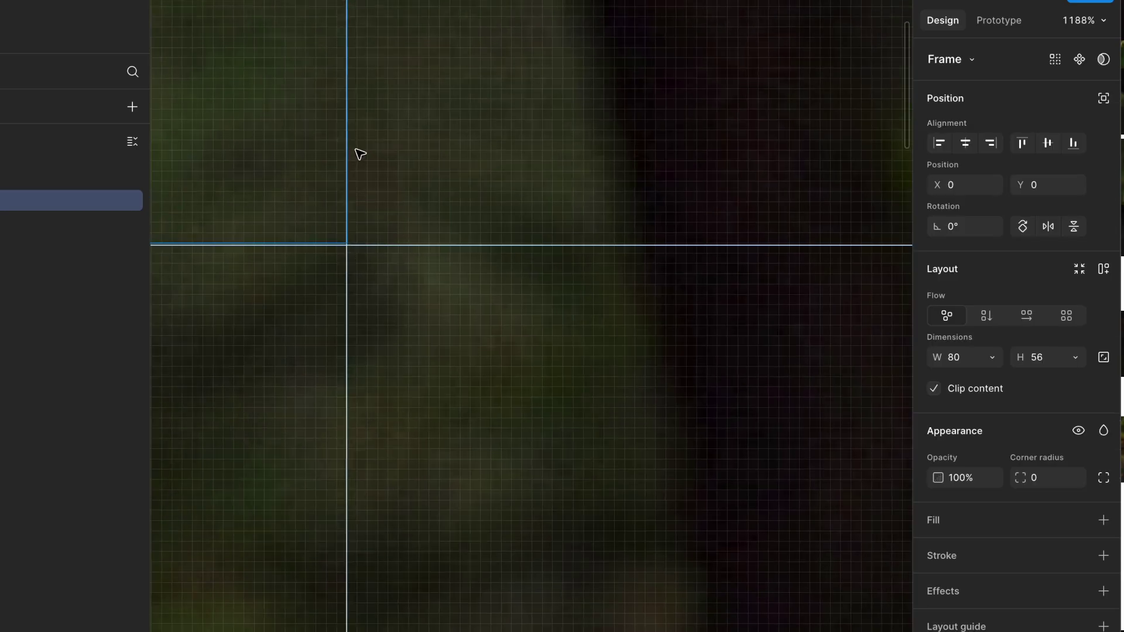
scroll(359, 154, up, 8)
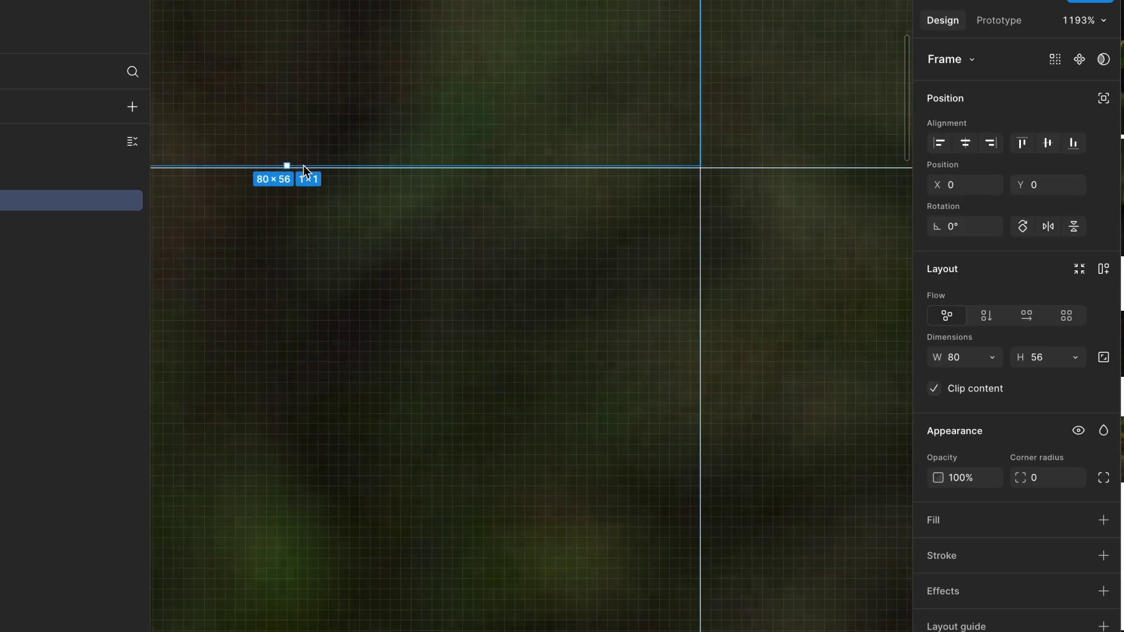
scroll(298, 156, left, 1)
drag(339, 149, 341, 152)
Duplicate the small frame repeatedly until every cell of the 10 by 8 grid contains one.
scroll(378, 133, down, 5)
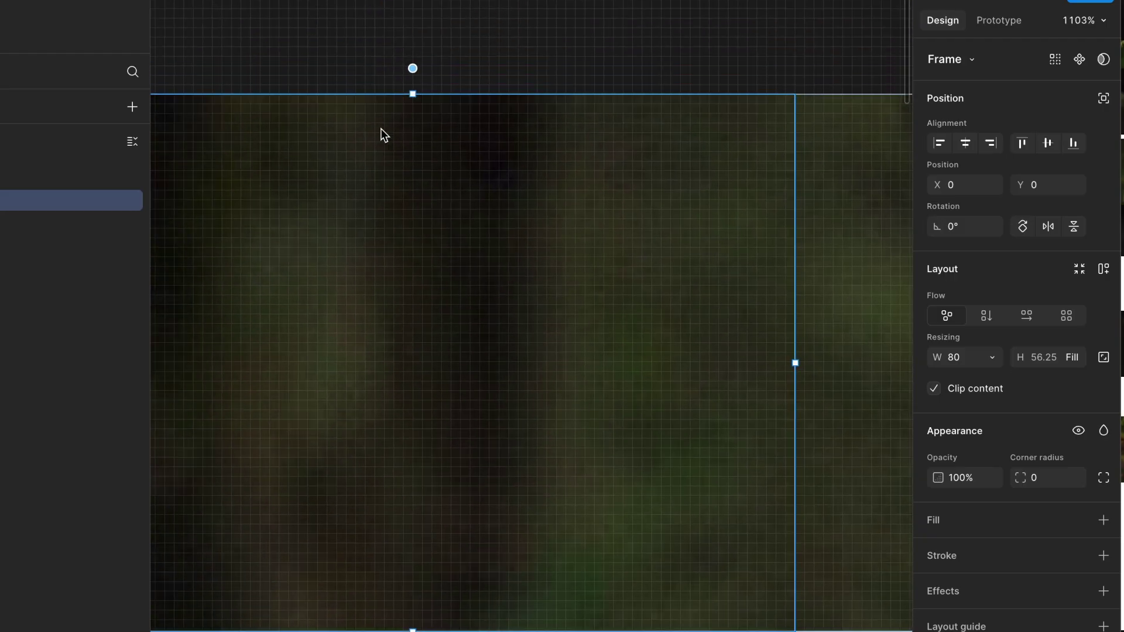
scroll(381, 133, down, 10)
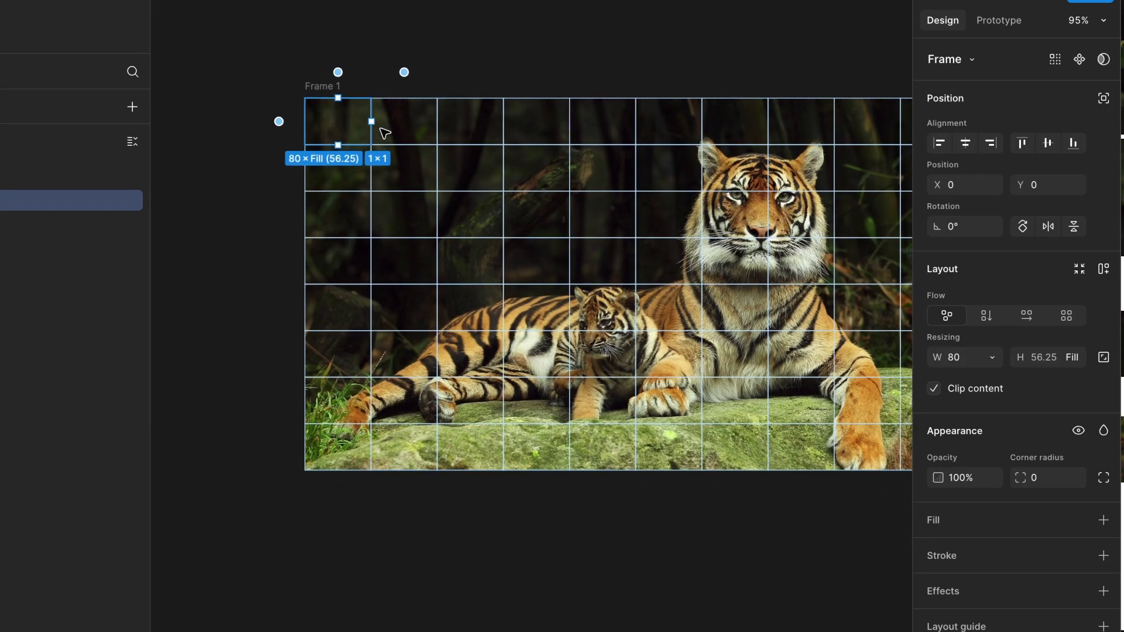
scroll(385, 134, down, 2)
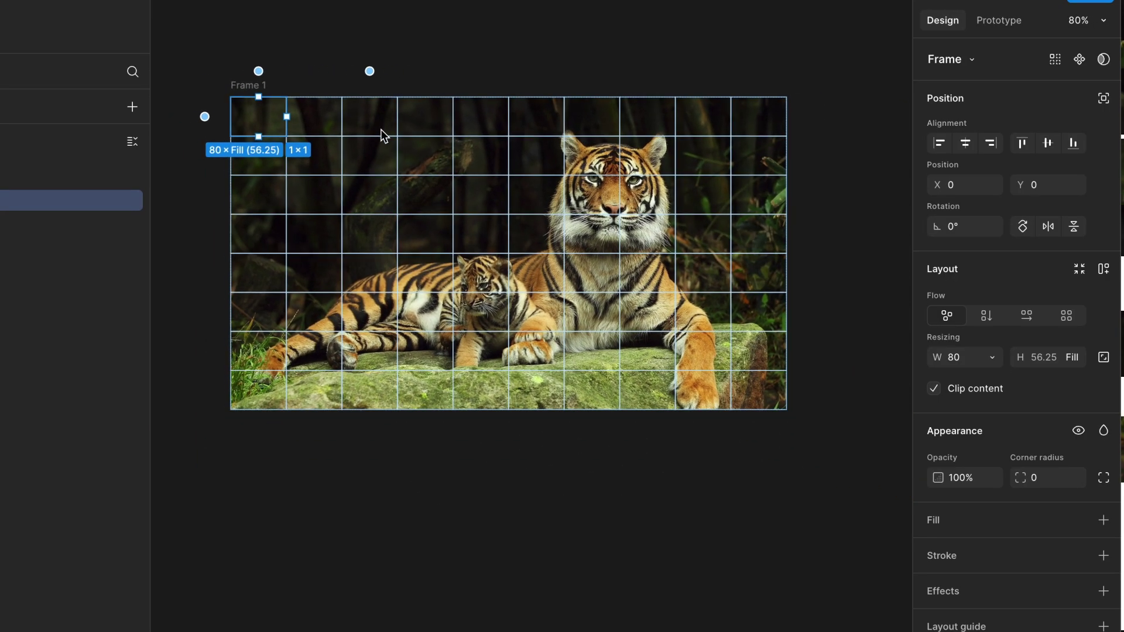
key(super+d)
key(super+d)
key(super+d)
key(super+d)
key(super+d)
key(super+d)
key(super+d)
key(super+d)
key(super+d)
key(super+d)
key(super+d)
key(super+d)
key(super+d)
key(super+d)
key(super+d)
key(super+d)
key(super+d)
key(Right)
key(Right)
key(Right)
key(Right)
key(Right)
key(Right)
key(Right)
key(Right)
key(Right)
key(Right)
key(Right)
key(Right)
key(Right)
key(Right)
key(Right)
key(Right)
key(Right)
key(Right)
key(Right)
key(Right)
key(Right)
key(Right)
key(Right)
key(Right)
key(Right)
key(Right)
key(Right)
key(Right)
key(Right)
key(Right)
key(Right)
key(Right)
key(Right)
key(Right)
key(Right)
key(Right)
key(Right)
key(Right)
key(Right)
key(Right)
key(Right)
key(Right)
key(Right)
key(Right)
key(Right)
key(Right)
key(Right)
key(Right)
key(Right)
key(Right)
key(Right)
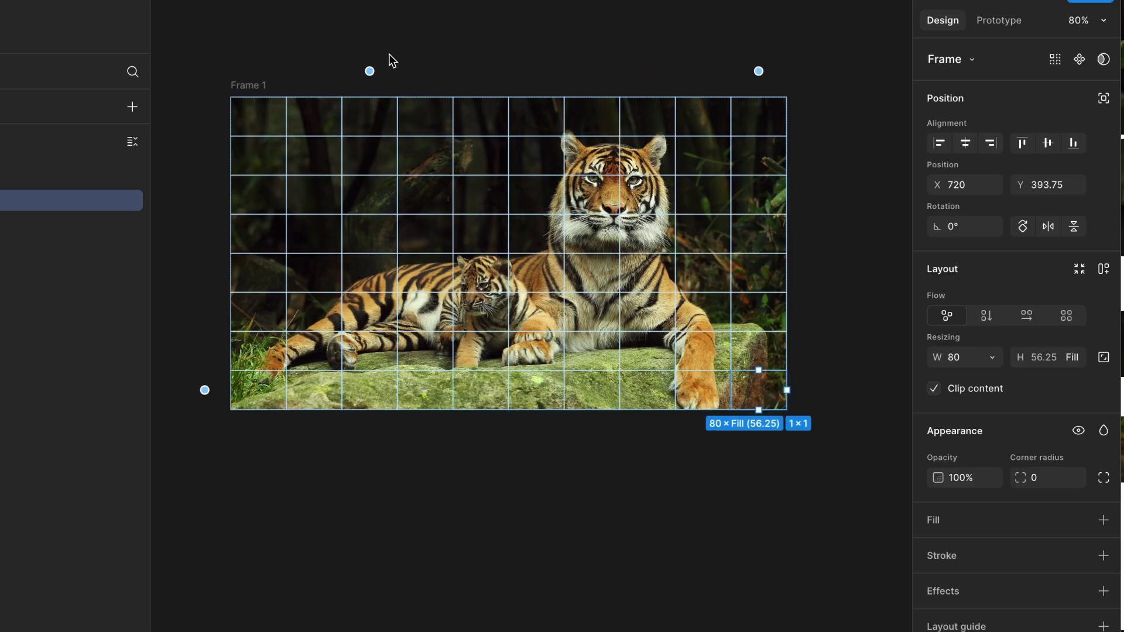
Duplicate the whole grid frame and place the copy to the right of the original at X 340, Y 2645.
key(Escape)
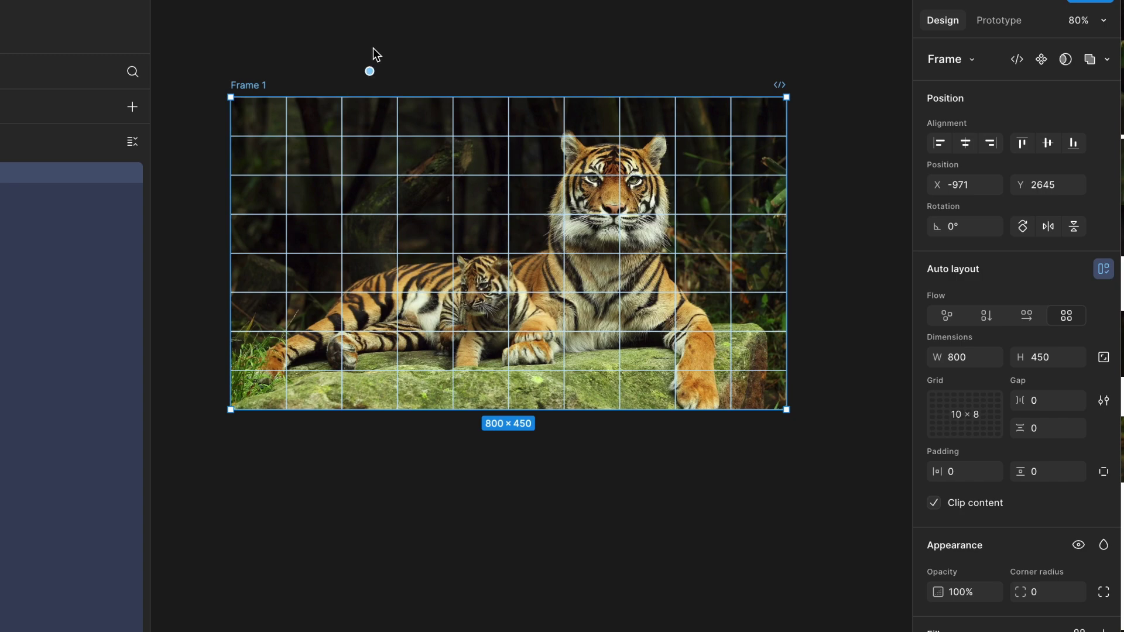
scroll(242, 85, down, 5)
drag(241, 82, 678, 78)
scroll(677, 78, right, 6)
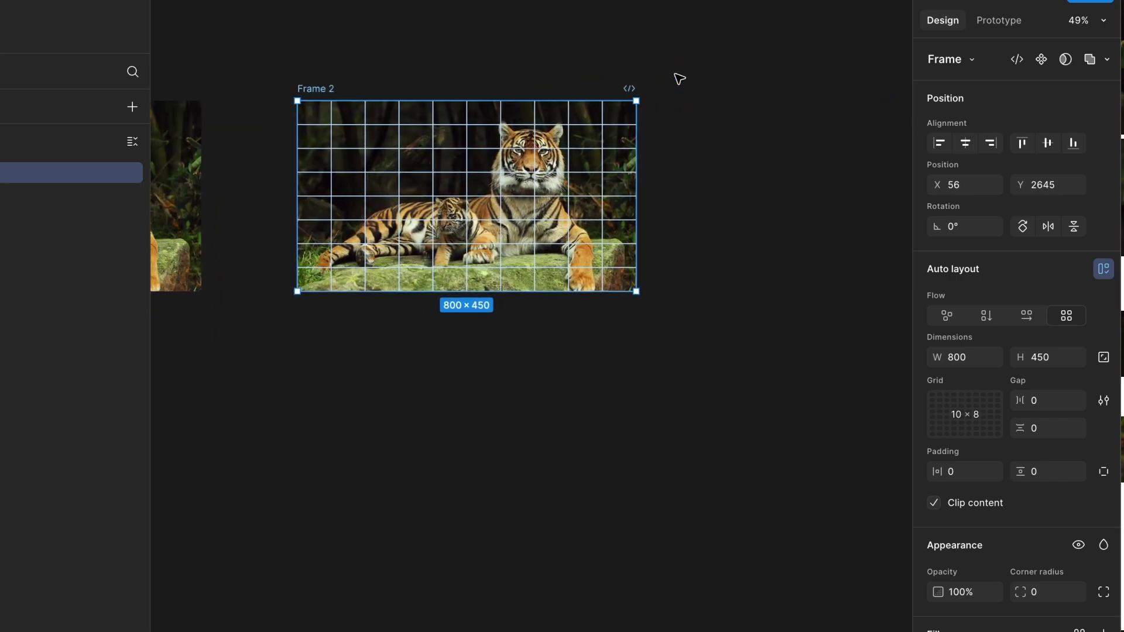
drag(337, 92, 460, 94)
scroll(454, 93, right, 3)
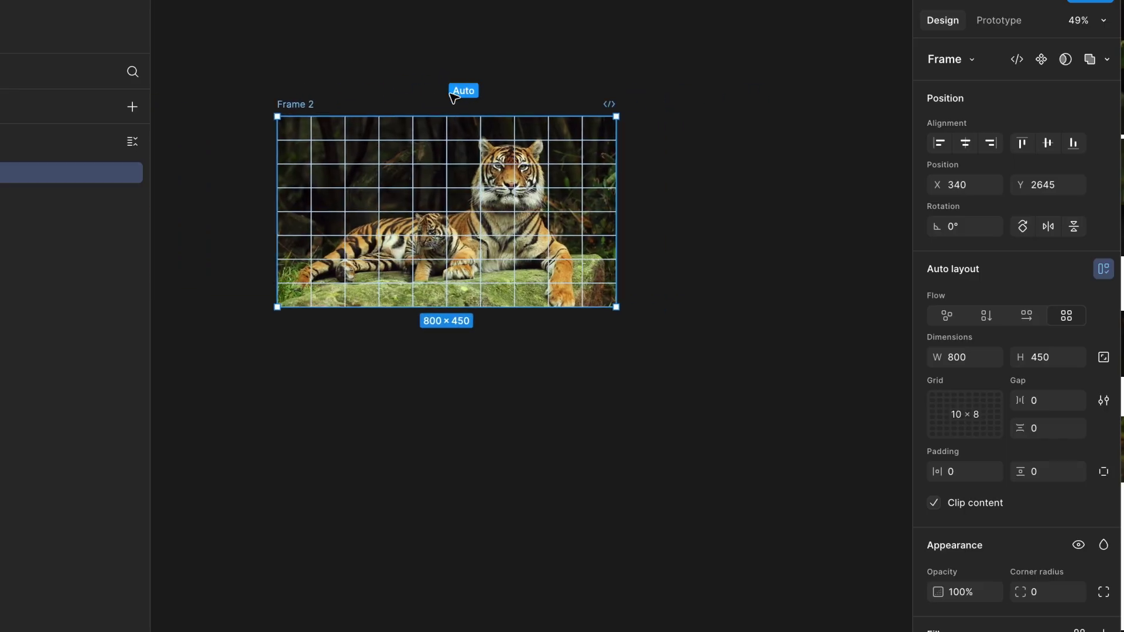
Select all cell frames and the image inside the copied grid frame and run the Image Cutter plugin on them.
click(524, 77)
scroll(493, 62, up, 5)
scroll(493, 62, up, 1)
scroll(493, 62, left, 3)
scroll(494, 62, down, 1)
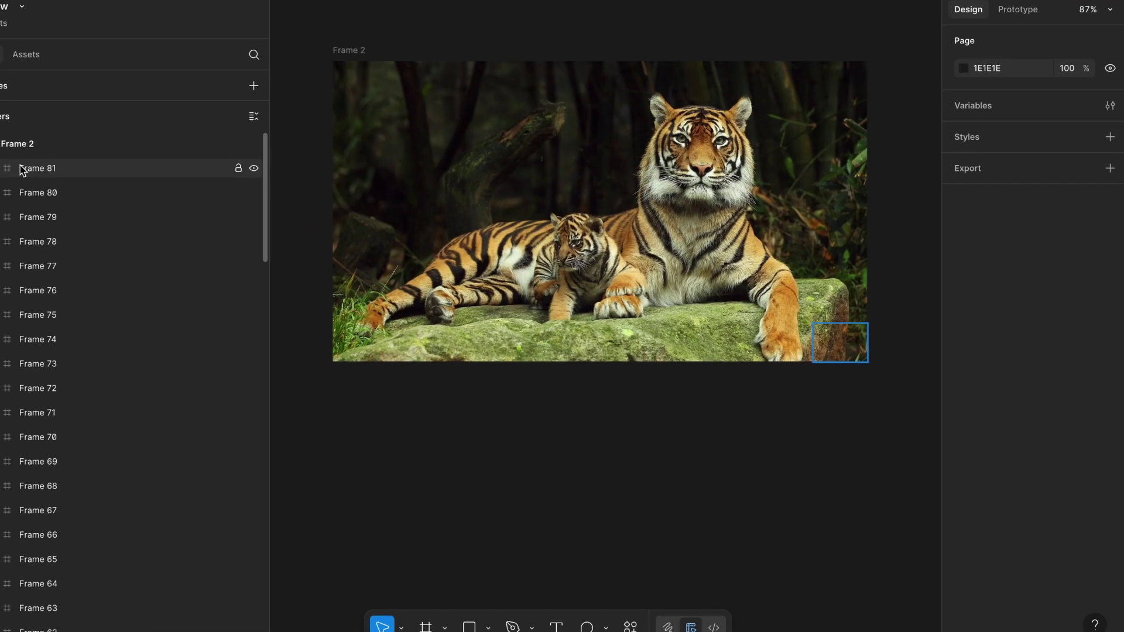
click(17, 170)
scroll(94, 241, down, 20)
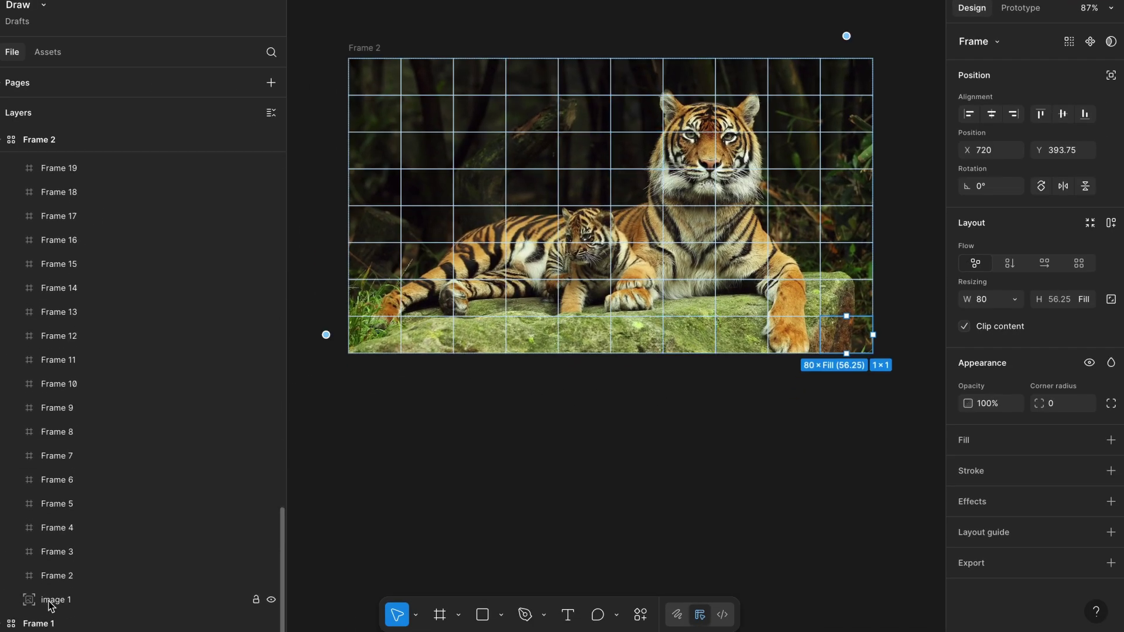
shift+click(51, 605)
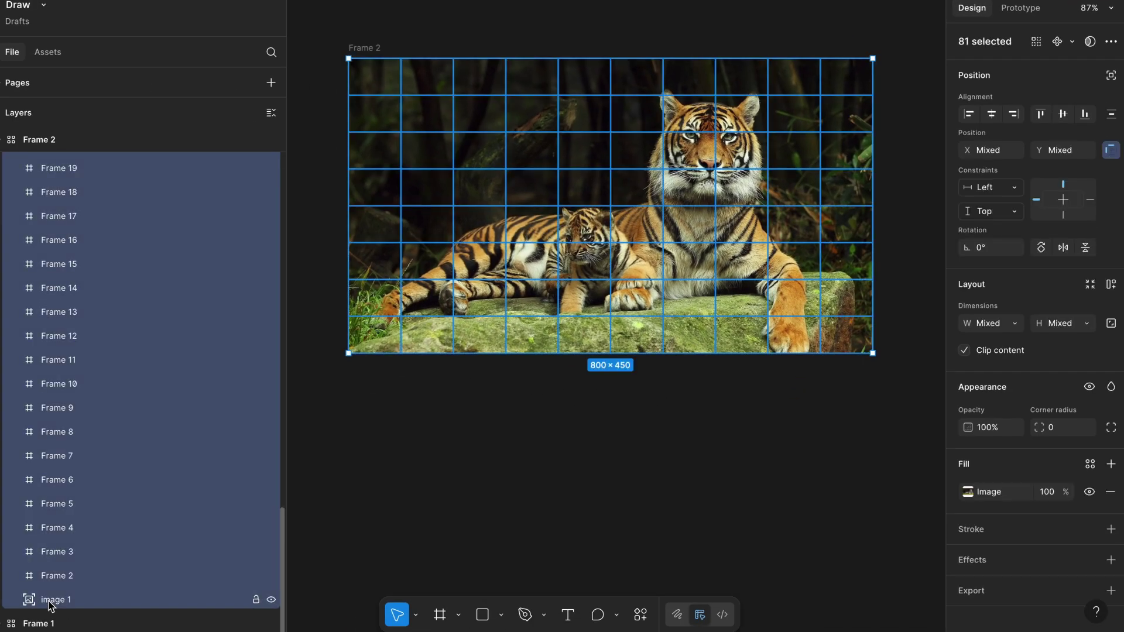
click(639, 615)
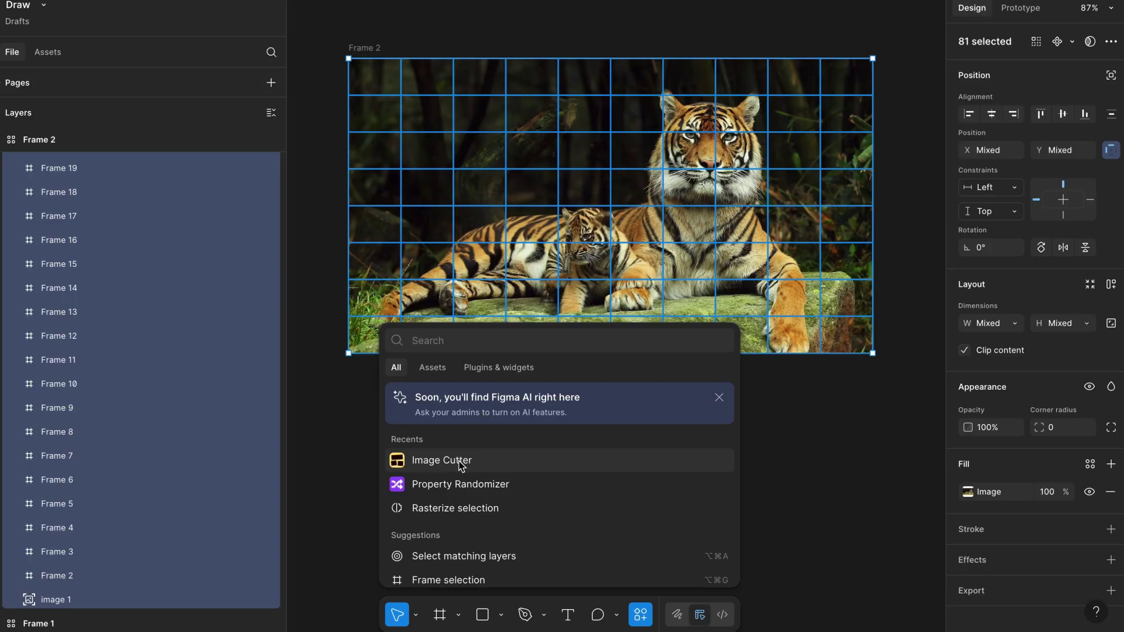
click(441, 460)
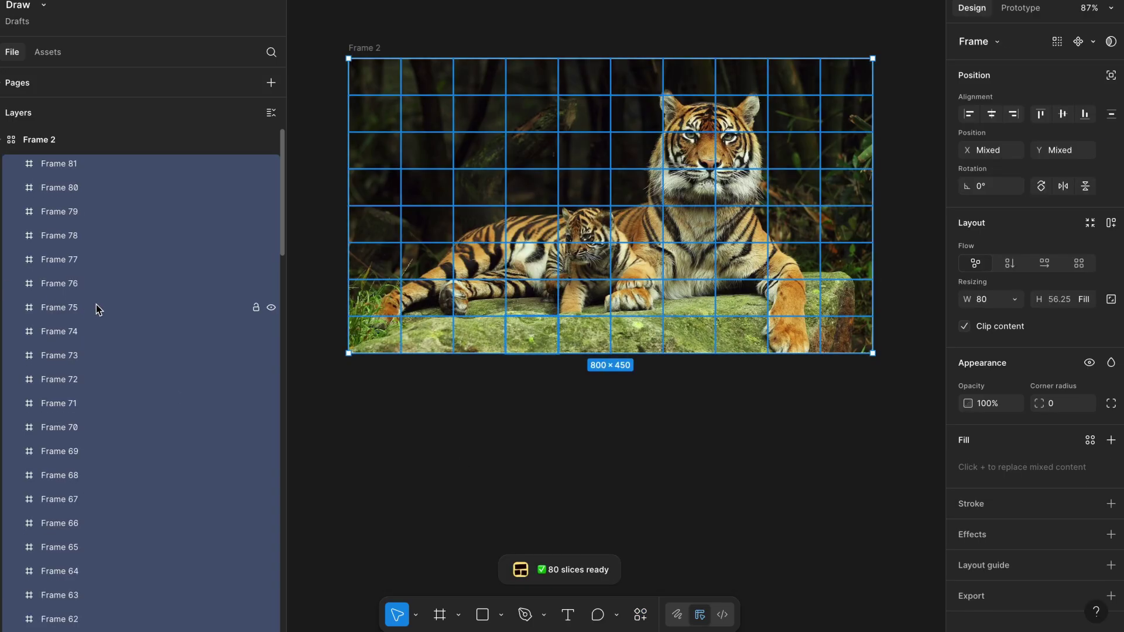
scroll(91, 279, down, 1)
scroll(91, 279, up, 1)
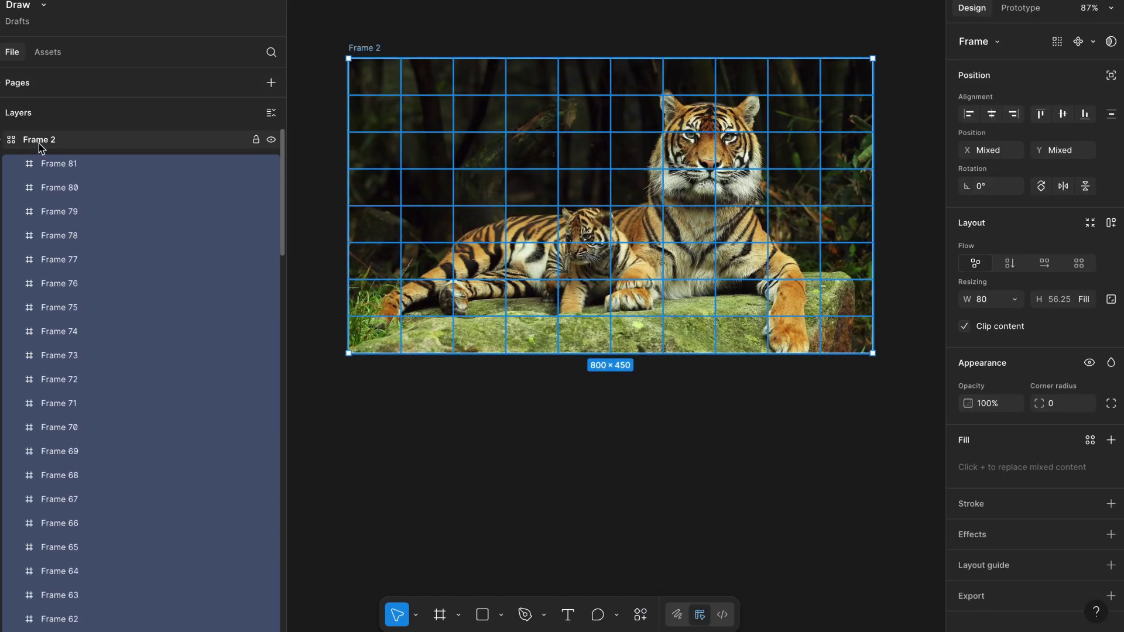
Delete the source image layer from the copied grid frame, leaving only its image-filled cell frames.
click(58, 163)
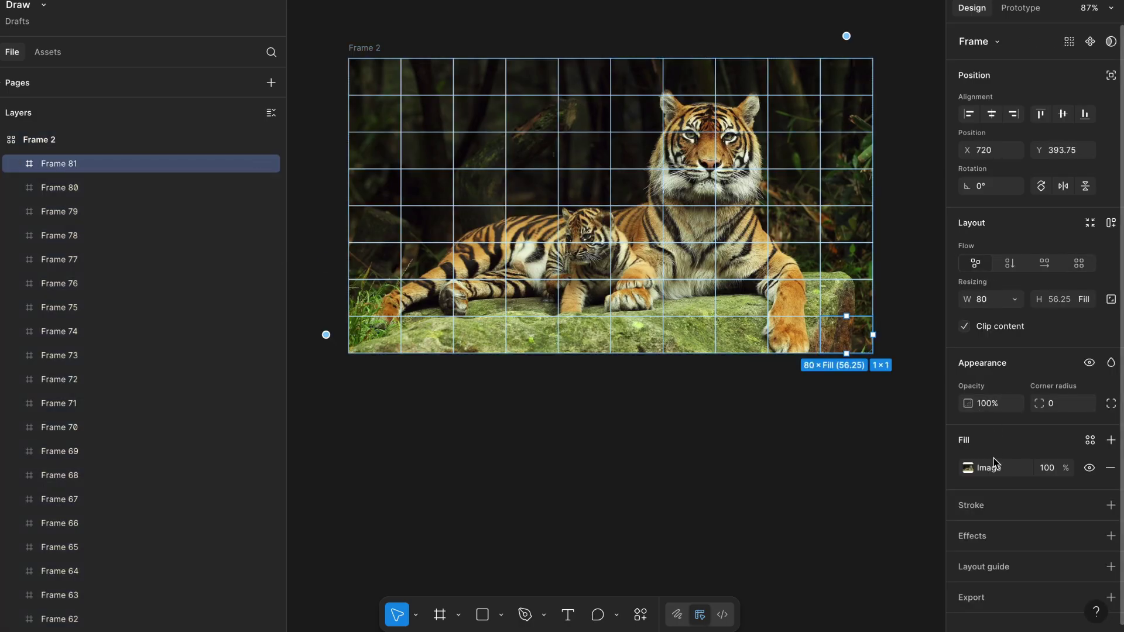
scroll(140, 340, down, 20)
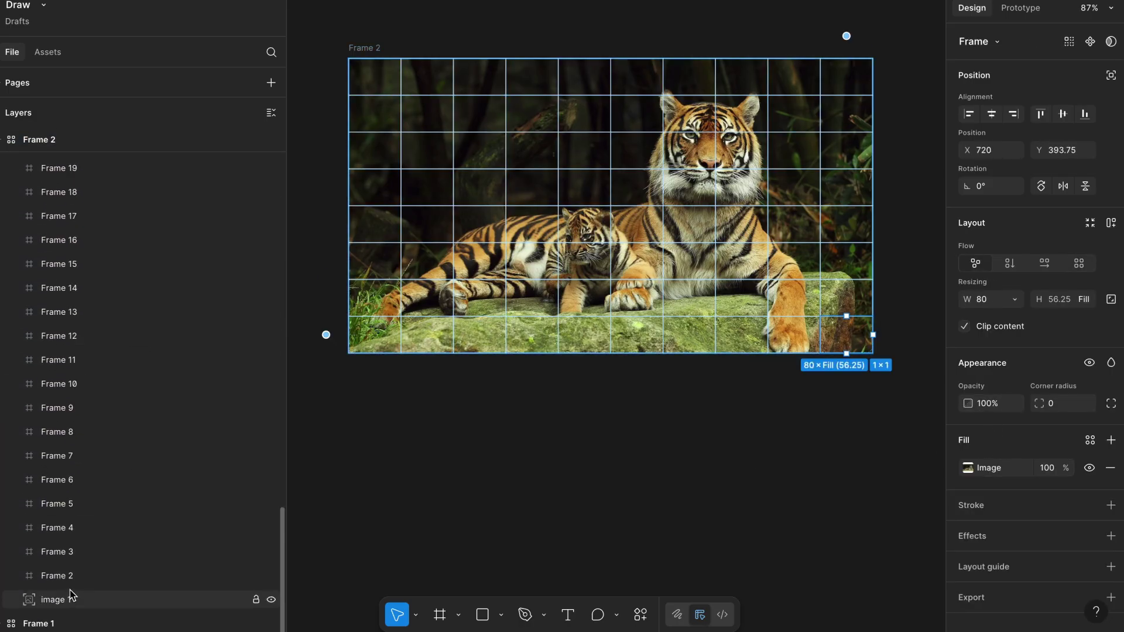
click(71, 594)
key(Delete)
Ungroup the copied grid frame so its 80 image pieces become separate top-level frames.
scroll(66, 474, up, 6)
scroll(66, 474, up, 8)
click(60, 257)
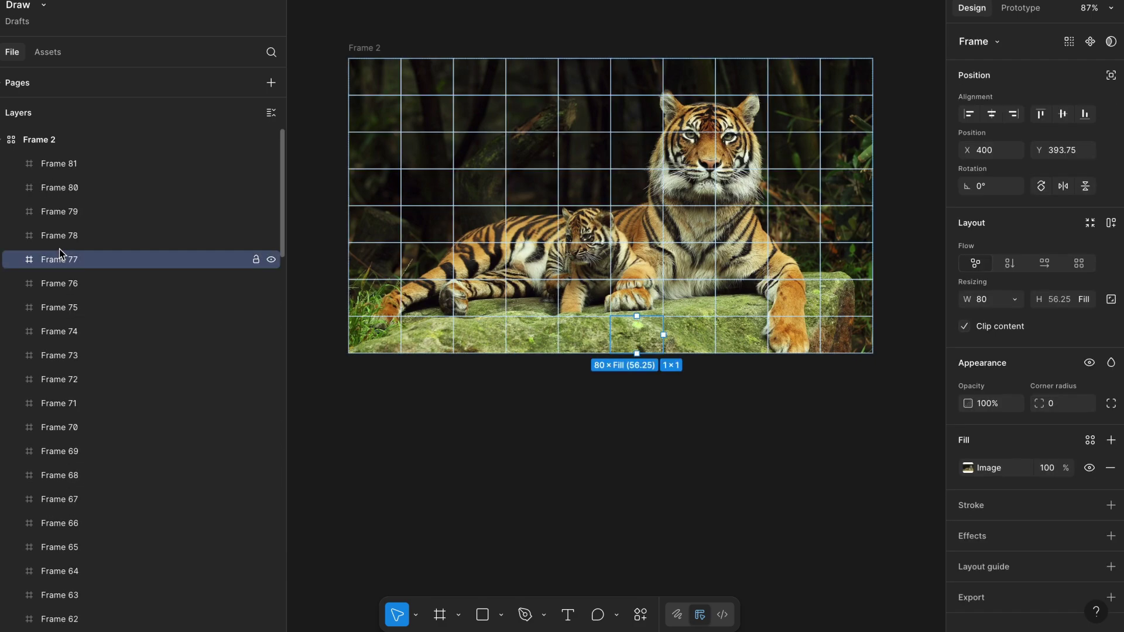
click(54, 144)
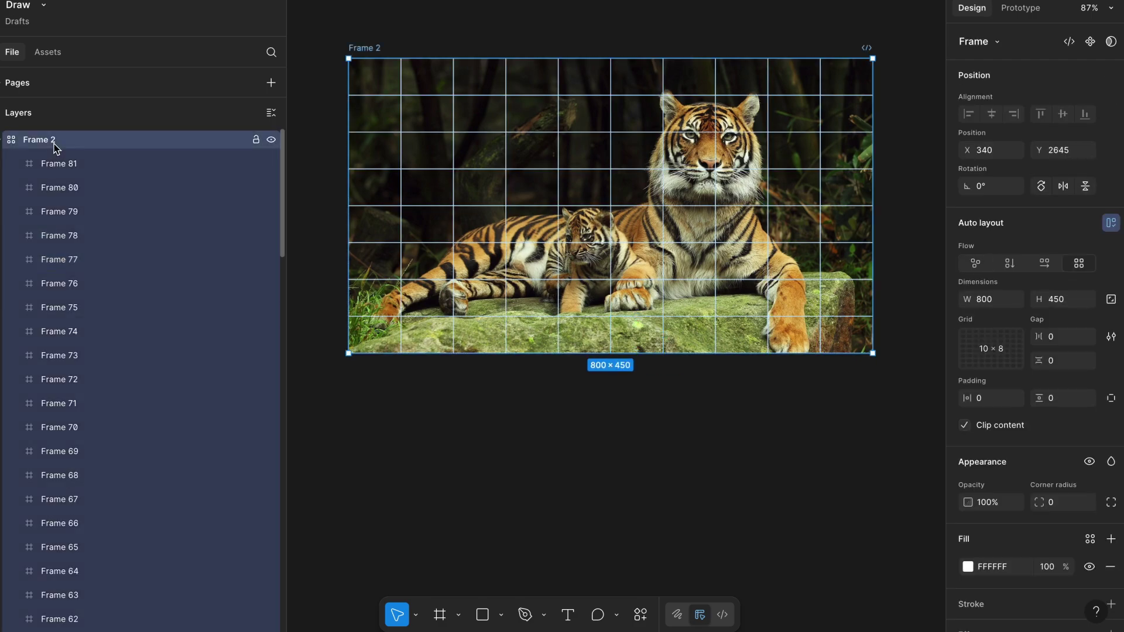
key(shift+g)
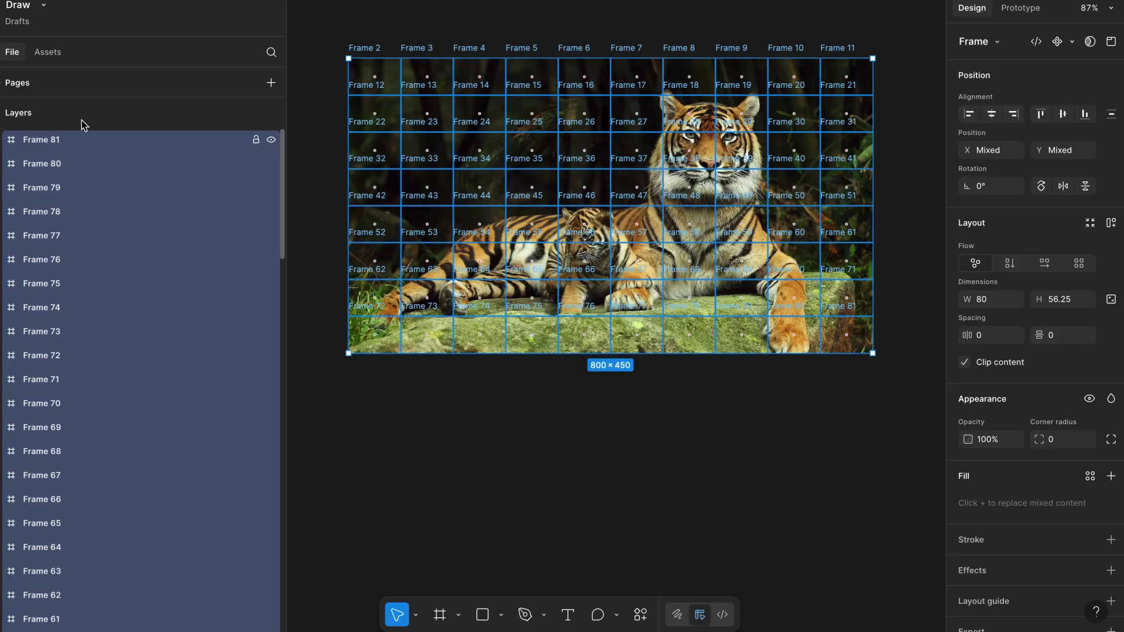
Move two top-row pieces out of the tiger picture to test them, and undo the moves.
scroll(508, 1, left, 1)
scroll(508, 1, right, 1)
scroll(508, 1, up, 1)
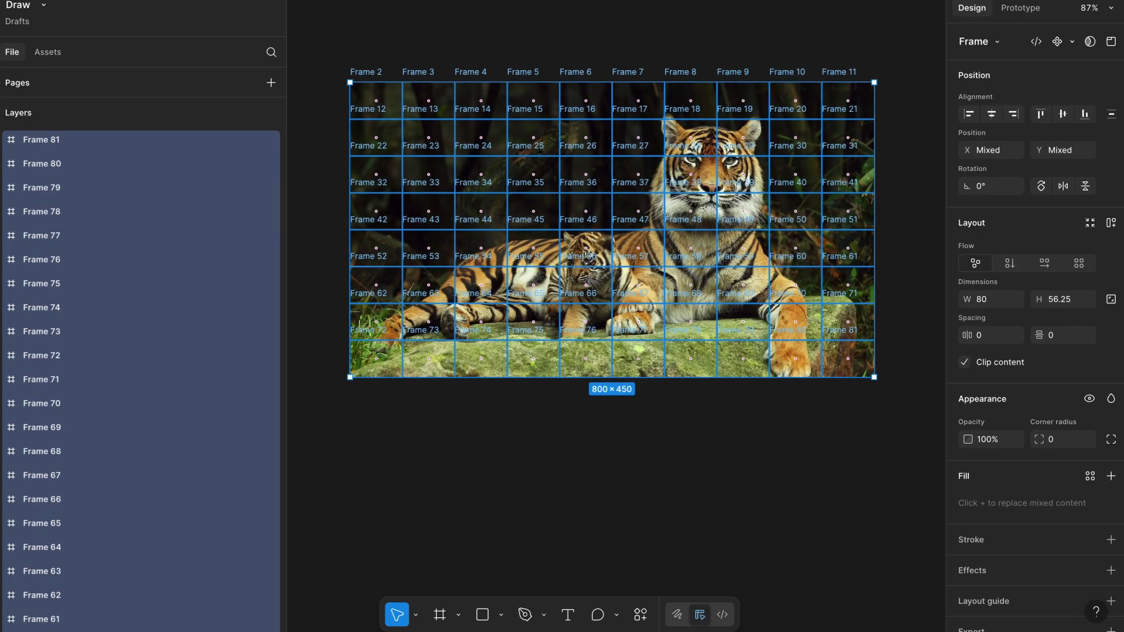
click(516, 3)
drag(532, 89, 593, 5)
drag(596, 92, 707, 31)
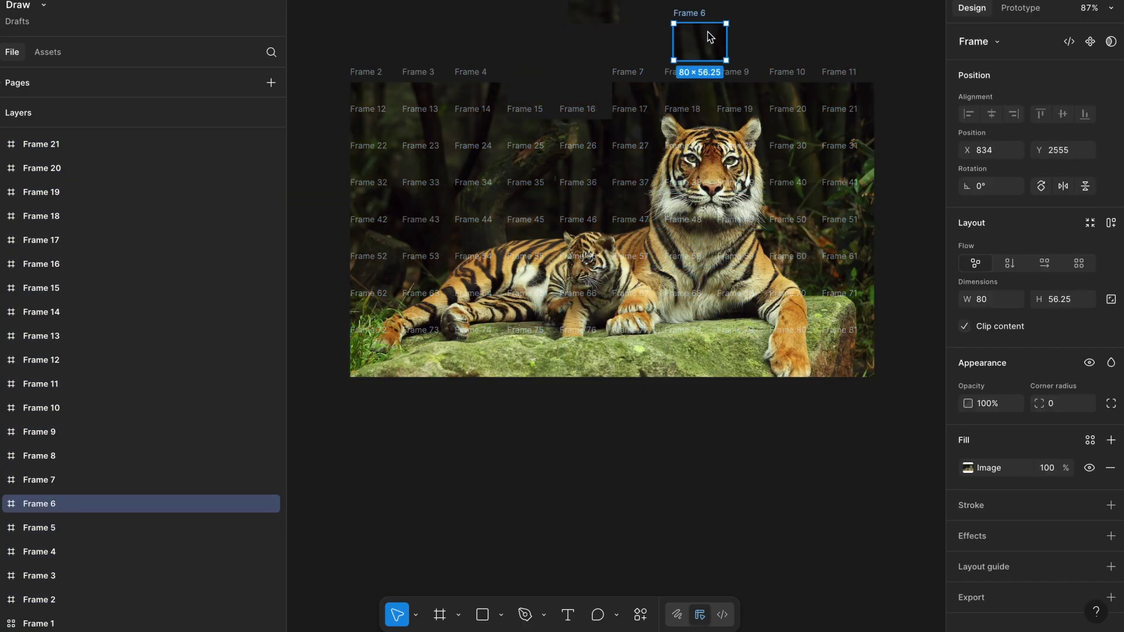
key(ctrl+z)
key(ctrl+z)
key(ctrl+z)
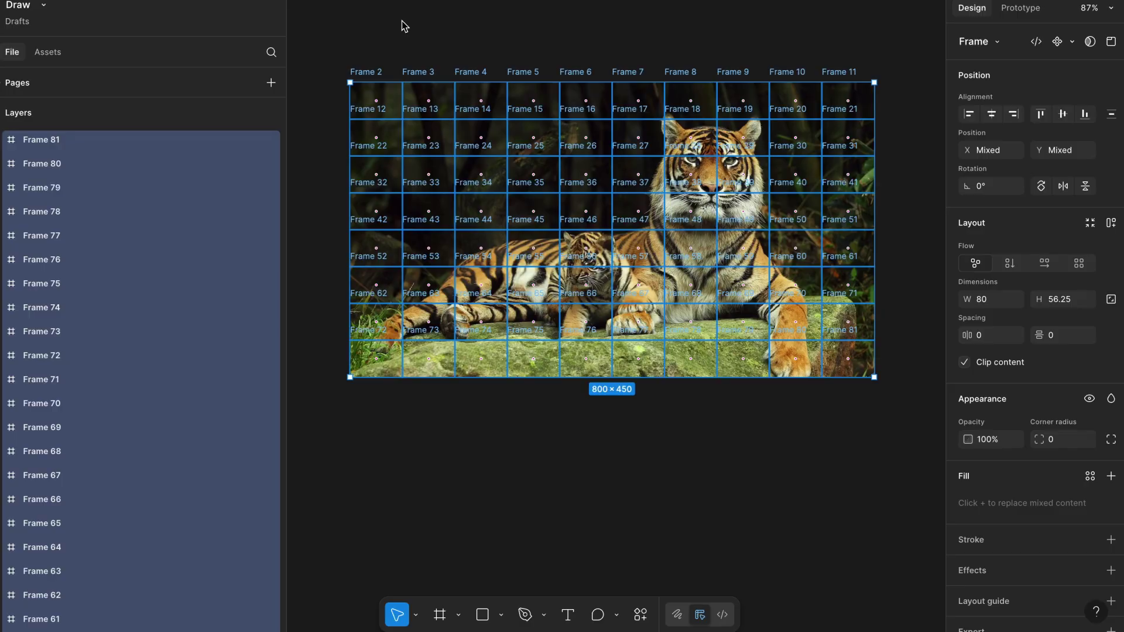
Set both the horizontal and vertical spacing between the selected pieces to 20.
click(991, 337)
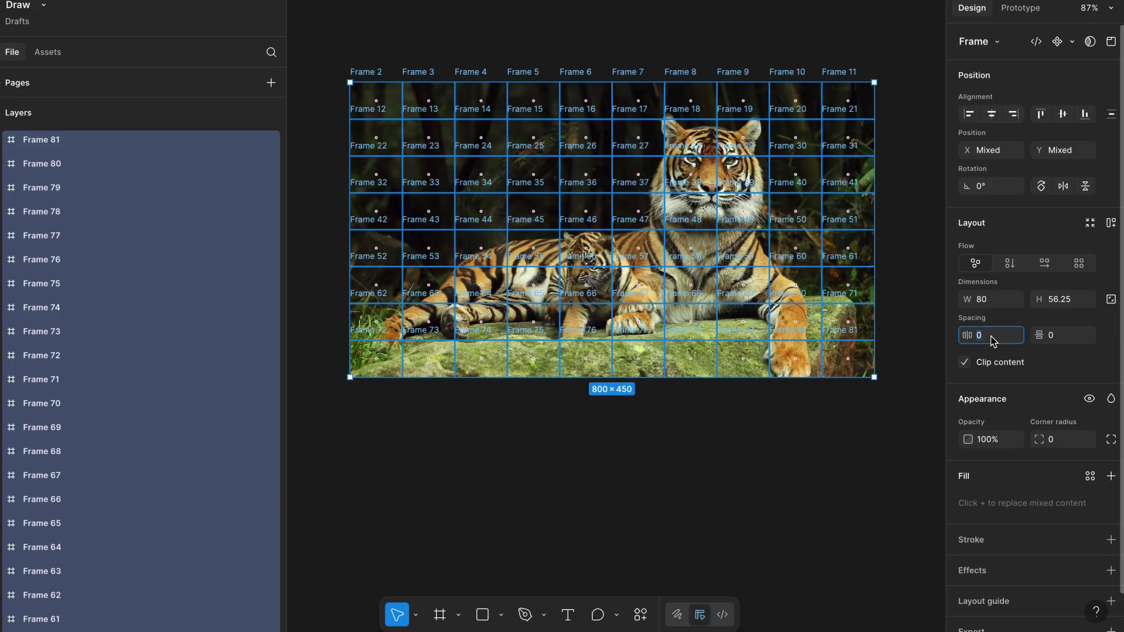
text(20)
key(Return)
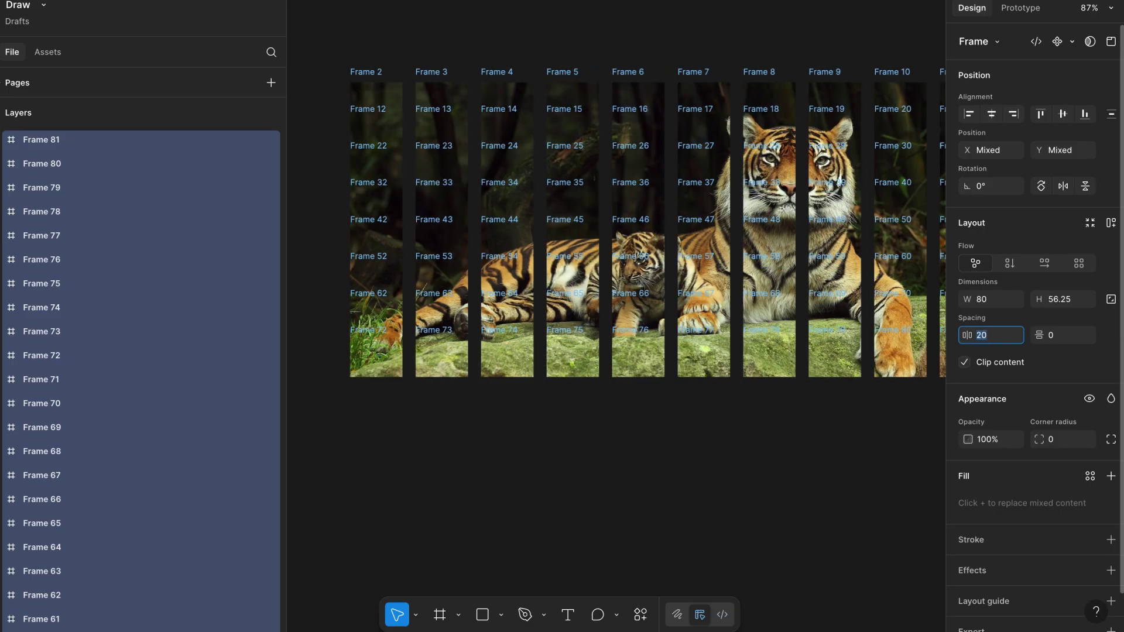
scroll(824, 349, down, 3)
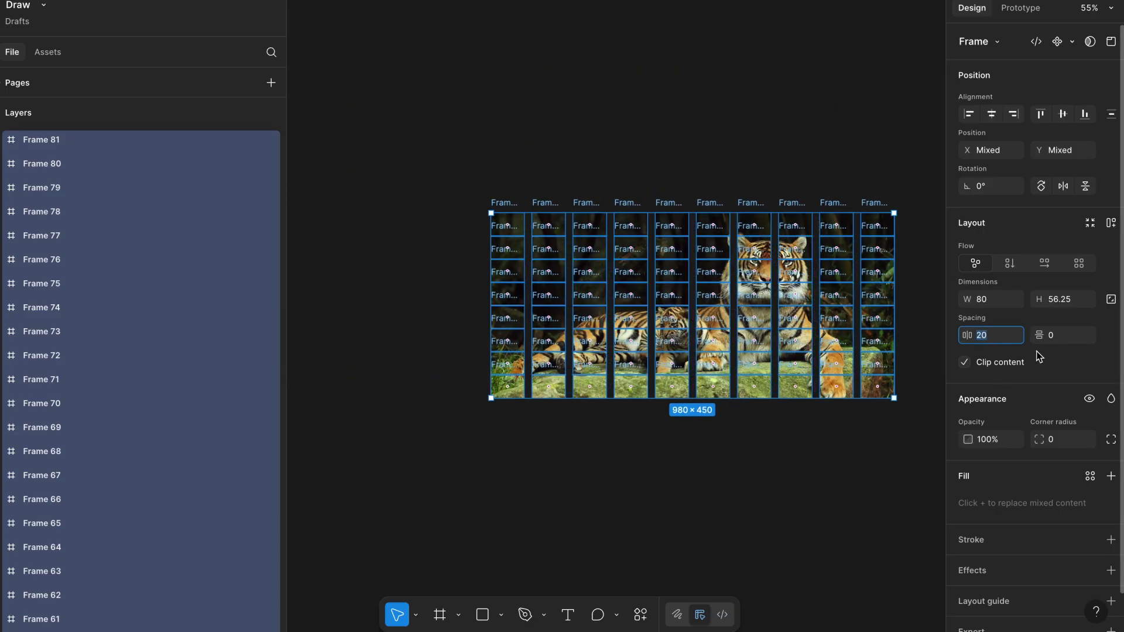
click(1063, 336)
text(20)
key(Return)
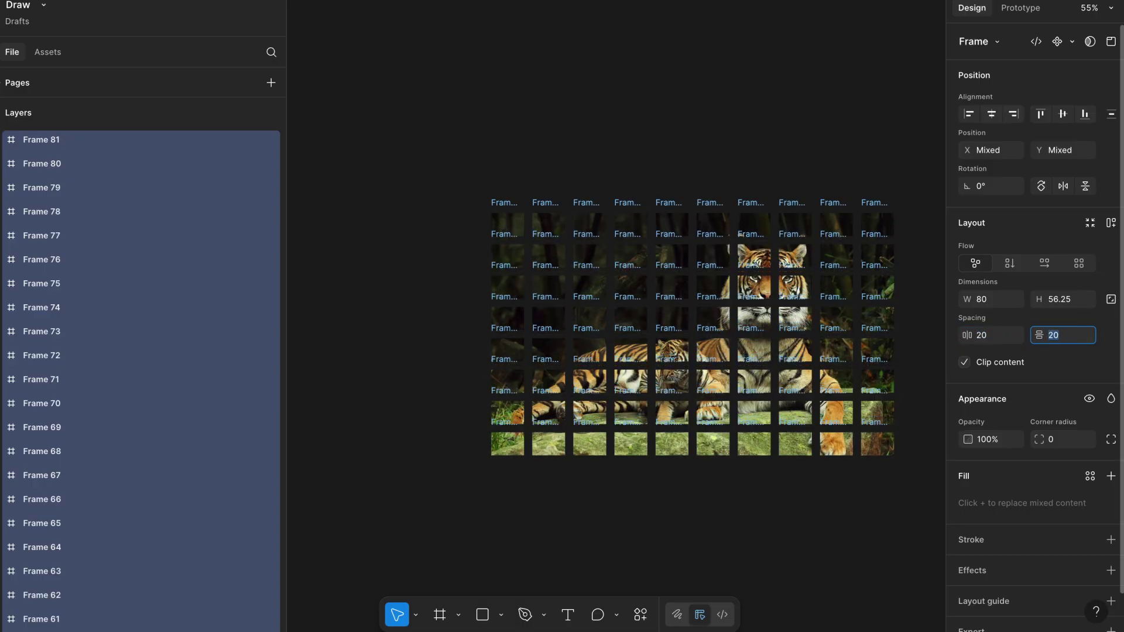
Select all the pieces and run Property Randomizer on X and Y, each ranging from 50 to 200 in random order.
scroll(792, 134, down, 1)
scroll(792, 135, right, 1)
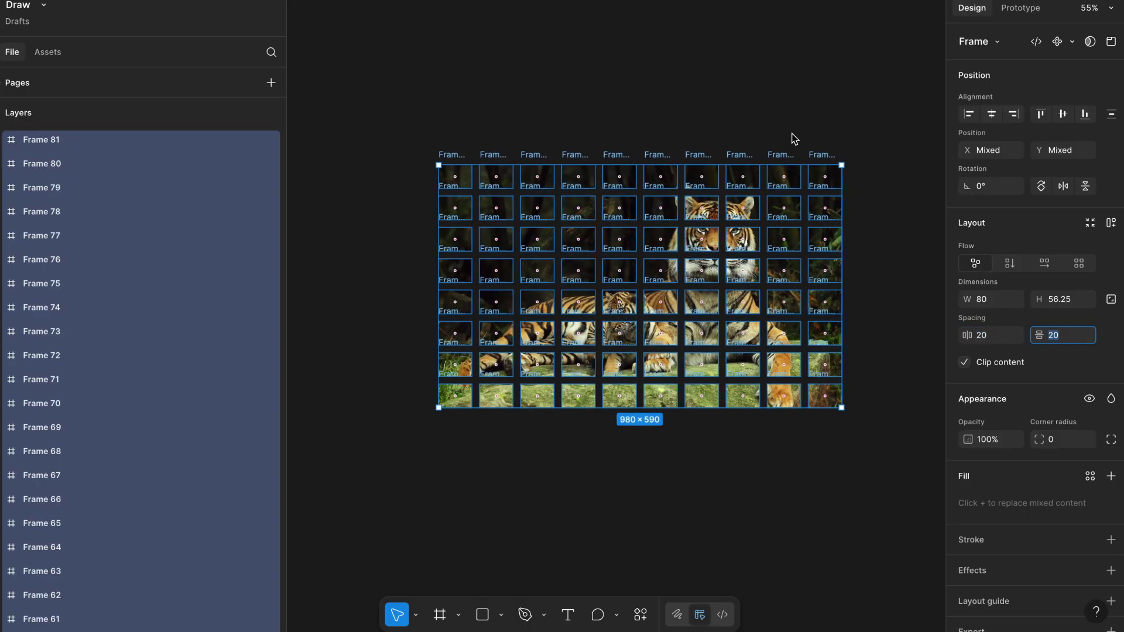
click(794, 138)
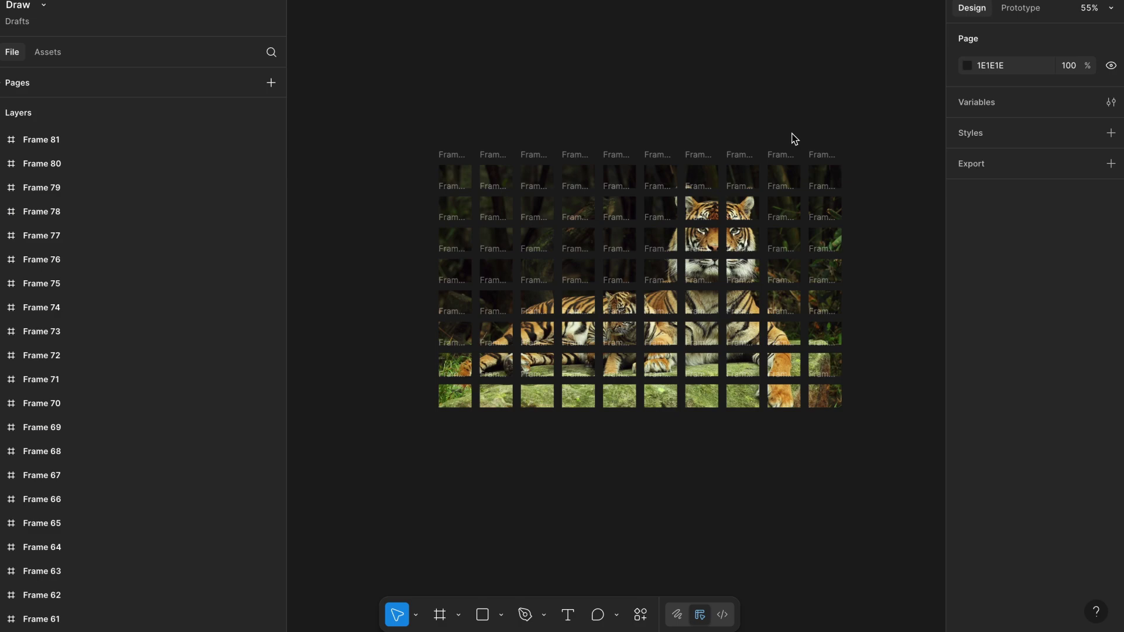
drag(393, 117, 898, 479)
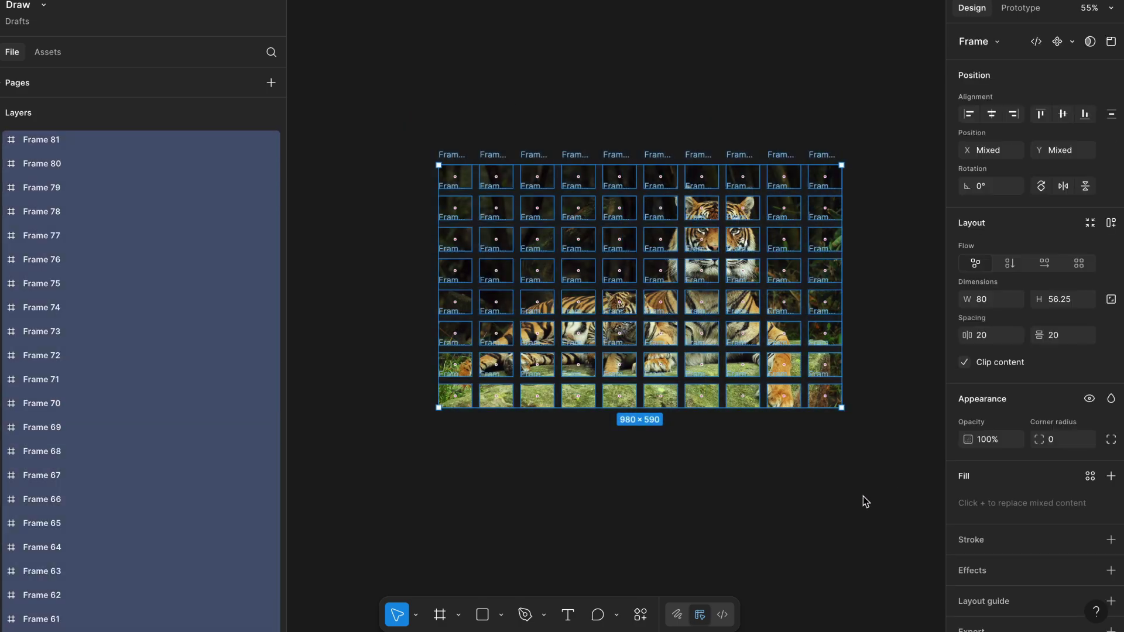
click(640, 614)
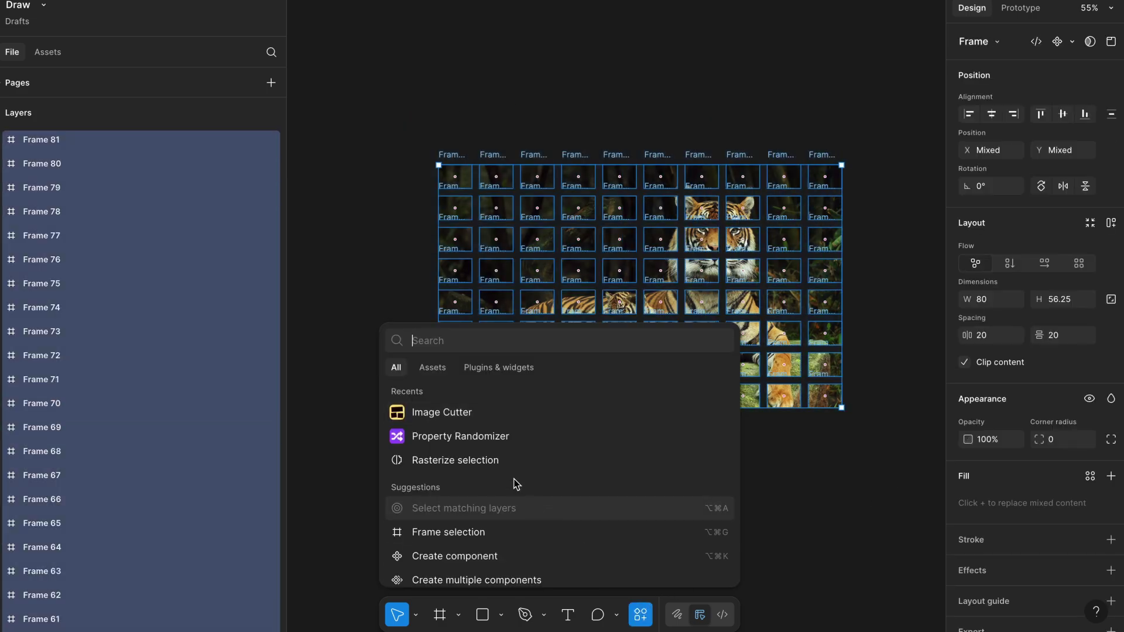
click(468, 437)
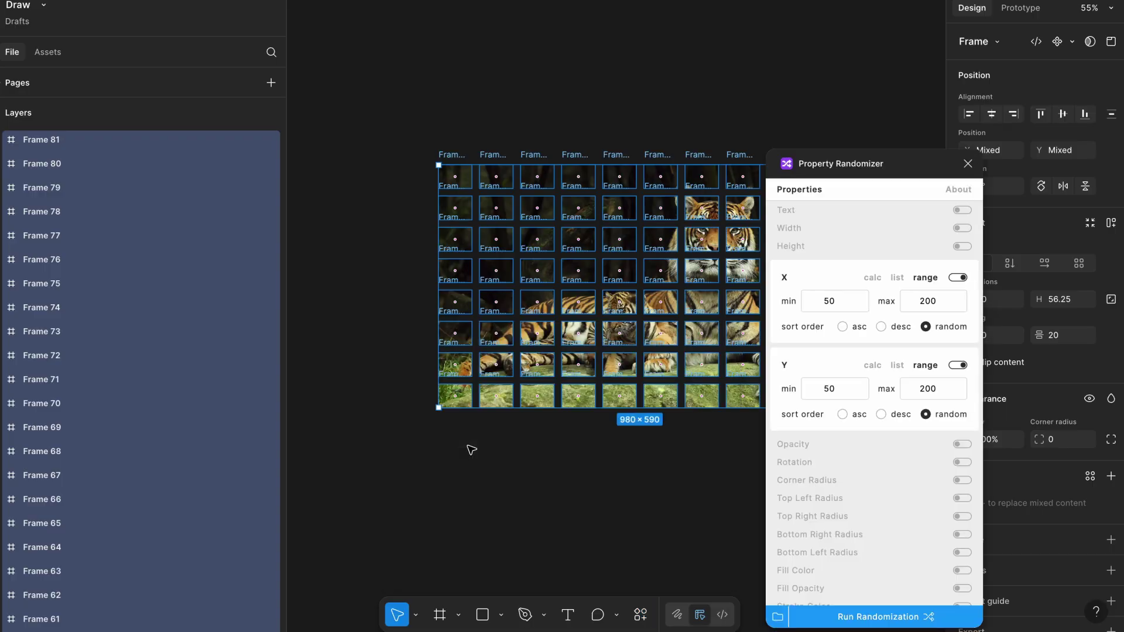
click(958, 278)
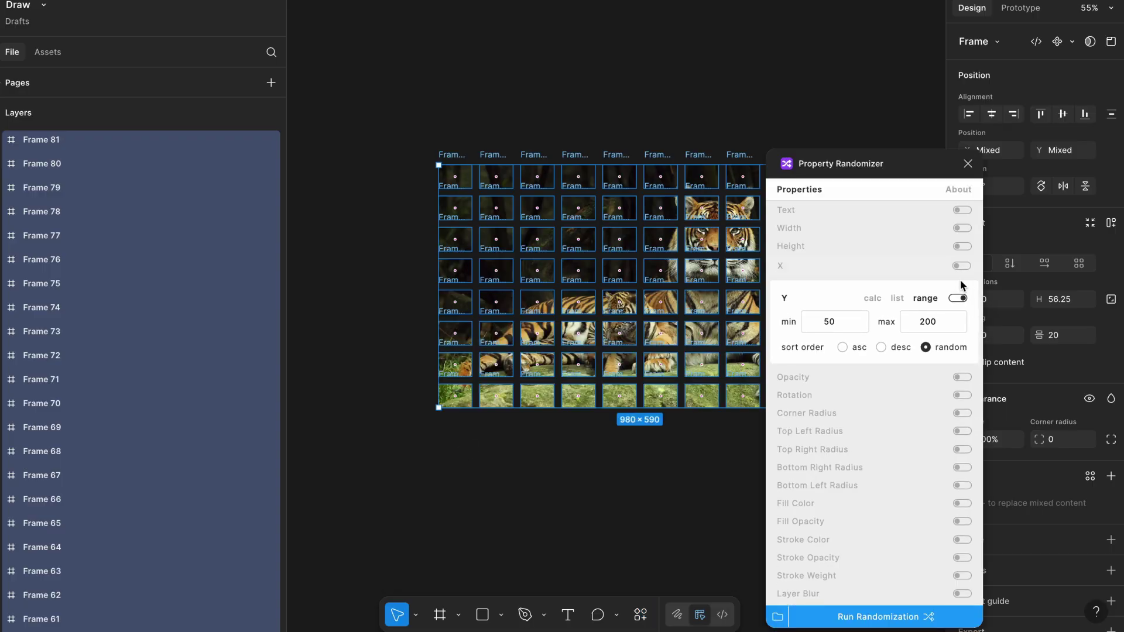
click(960, 296)
click(961, 283)
click(962, 264)
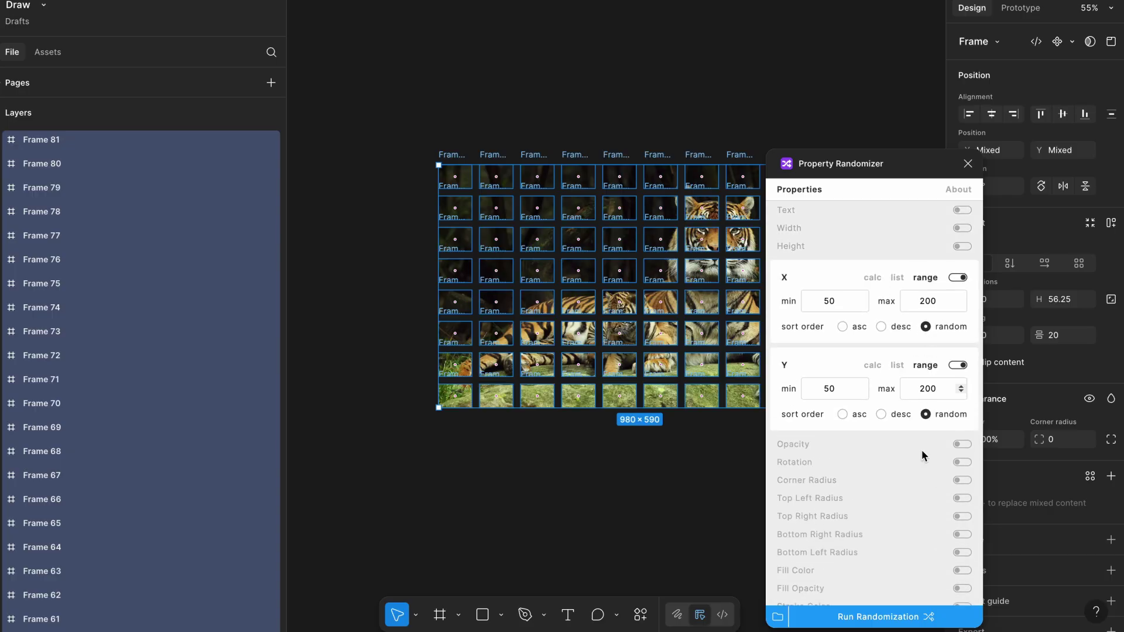
click(881, 618)
click(967, 164)
Locate the randomized pile of pieces on the canvas and examine how they overlap.
scroll(760, 280, down, 3)
scroll(760, 280, up, 4)
scroll(760, 280, down, 5)
scroll(760, 279, right, 1)
scroll(657, 199, up, 8)
scroll(656, 199, right, 2)
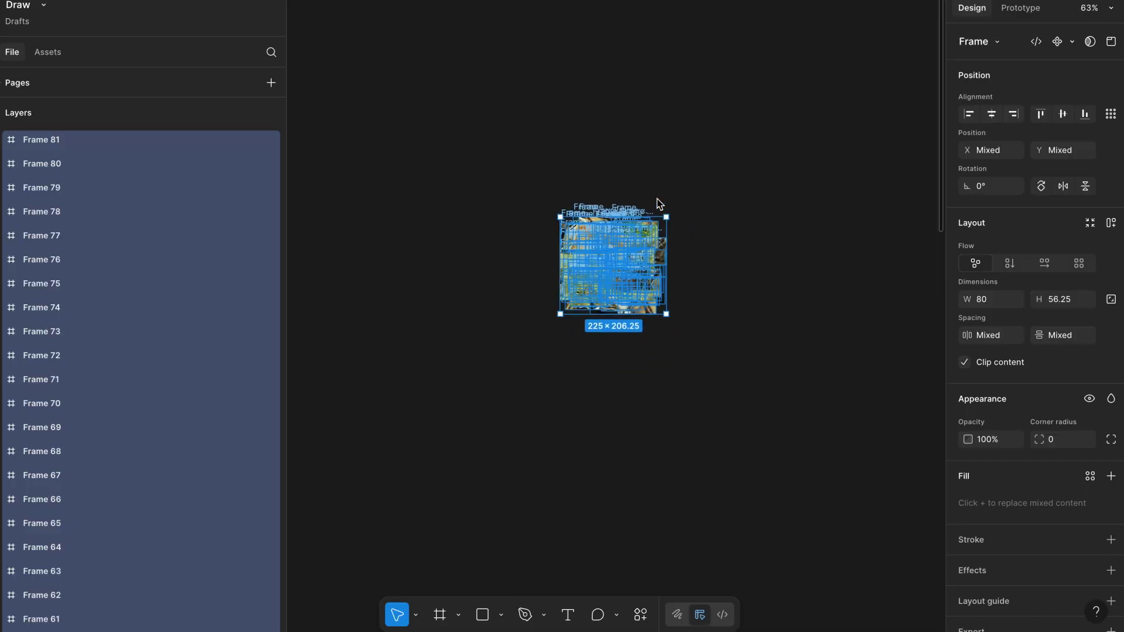
scroll(657, 199, up, 4)
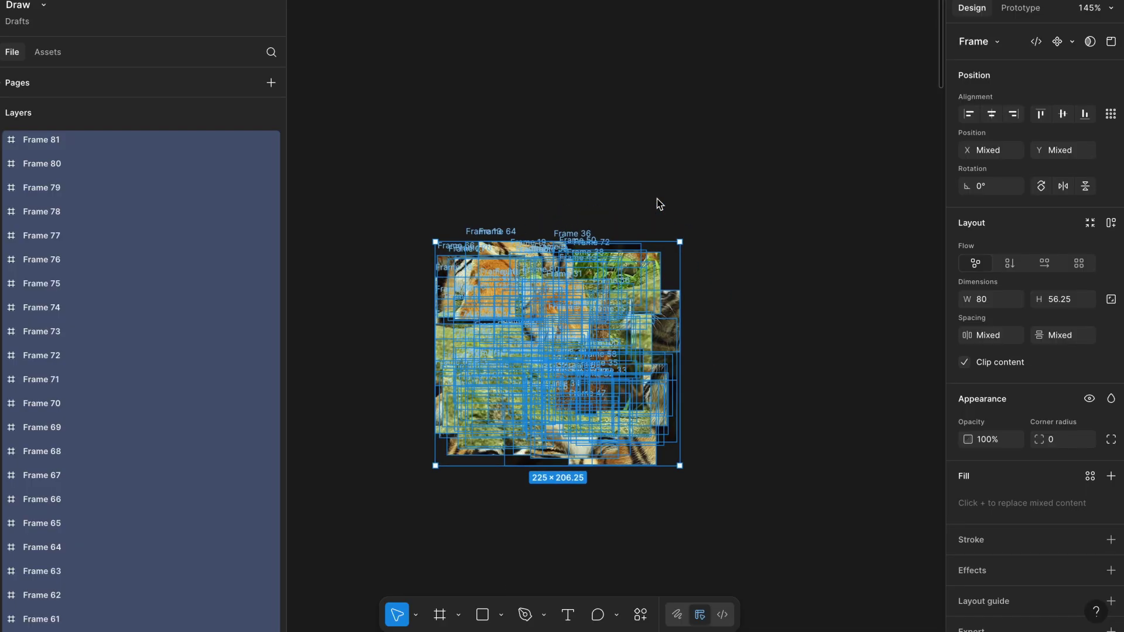
scroll(656, 199, left, 1)
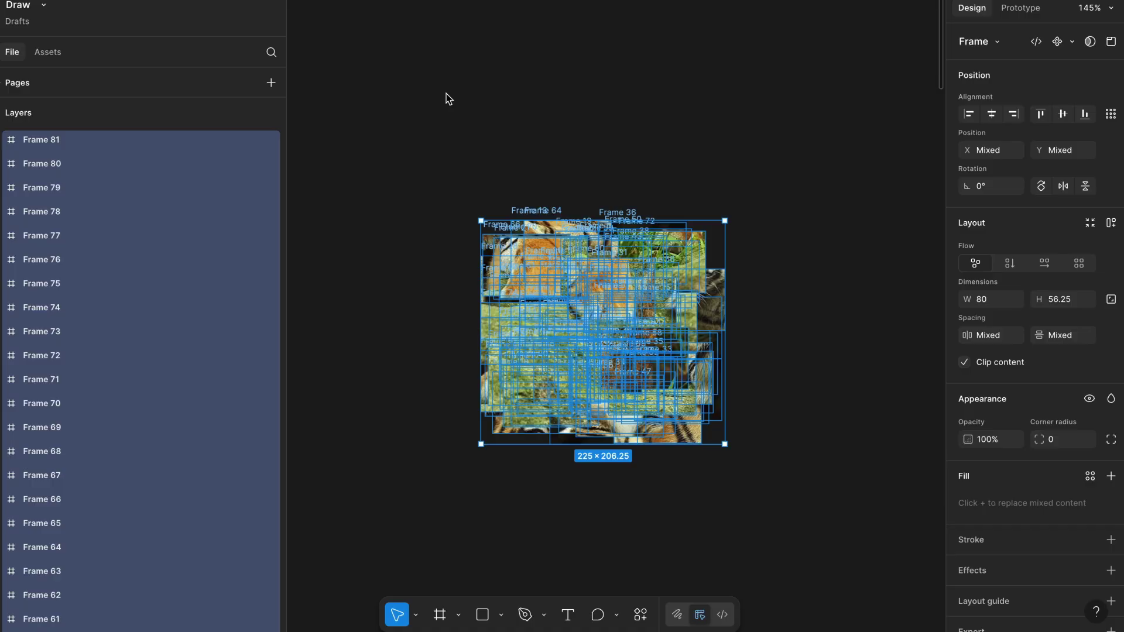
scroll(507, 106, down, 2)
scroll(510, 119, up, 2)
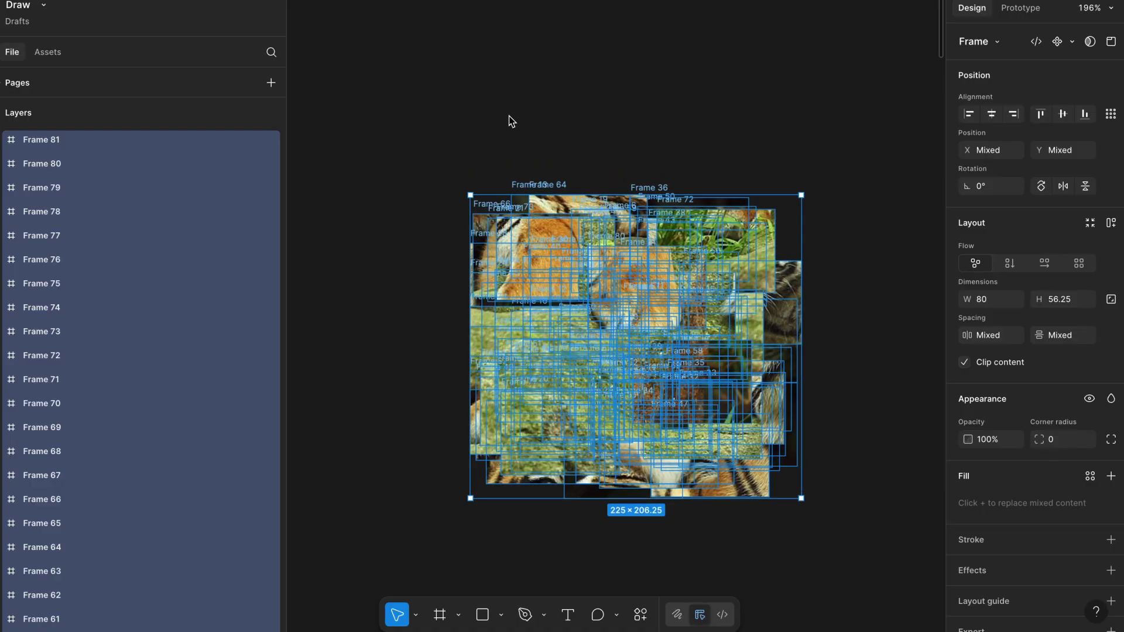
scroll(509, 121, down, 3)
scroll(509, 121, right, 2)
scroll(508, 116, down, 5)
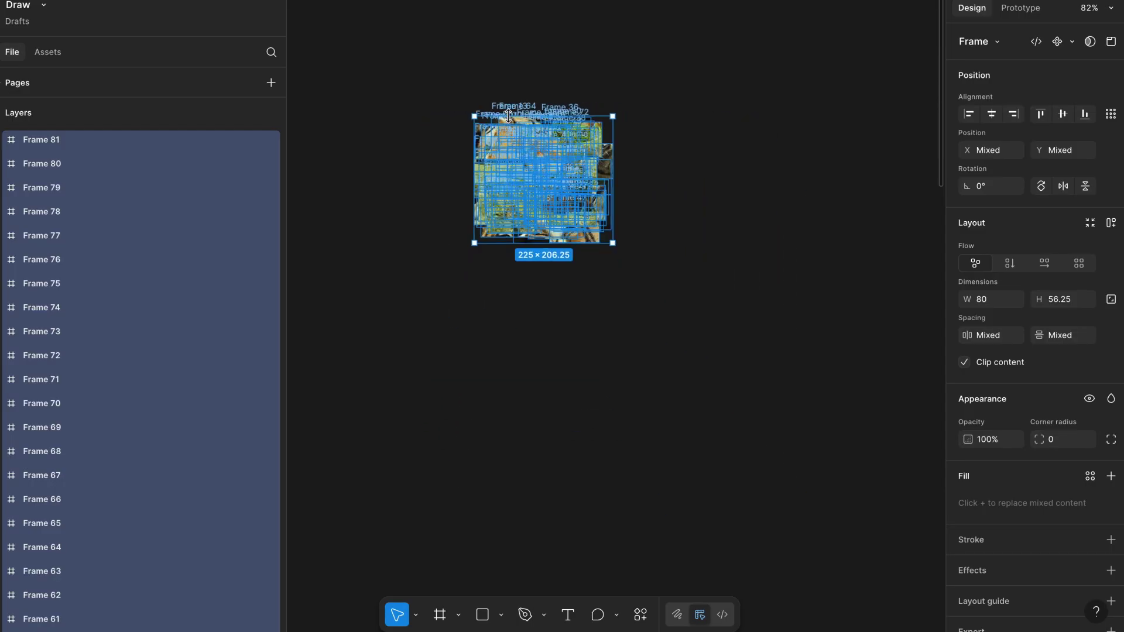
Increase the horizontal spacing between the selected pieces until the pile spans about 462 px in width.
click(995, 336)
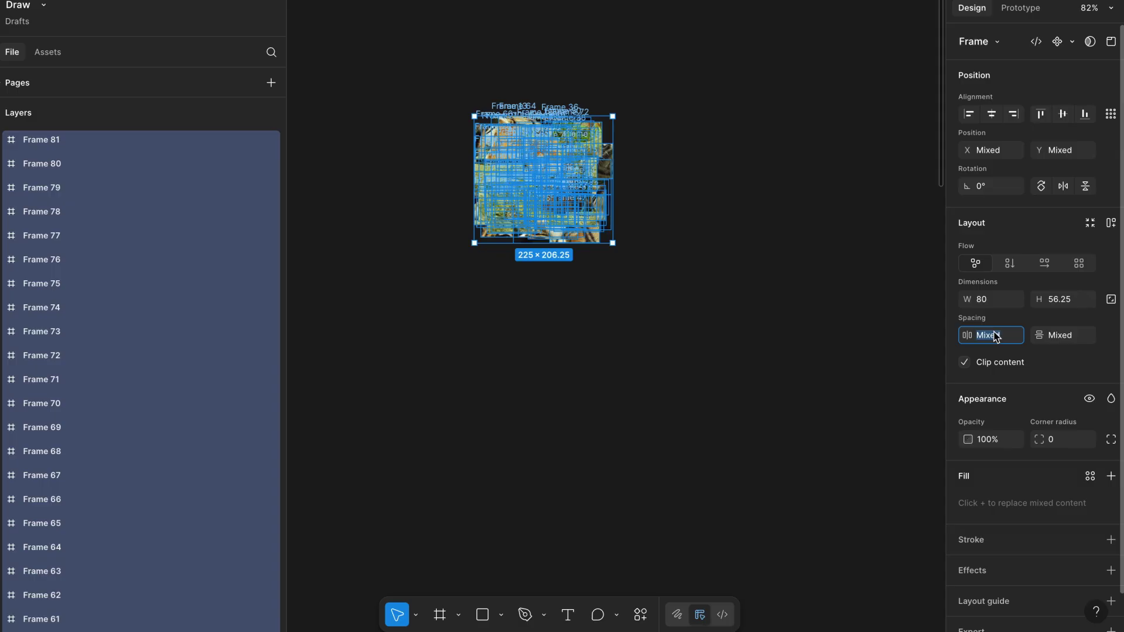
key(Up)
key(Up)
key(Up)
key(Up)
key(Up)
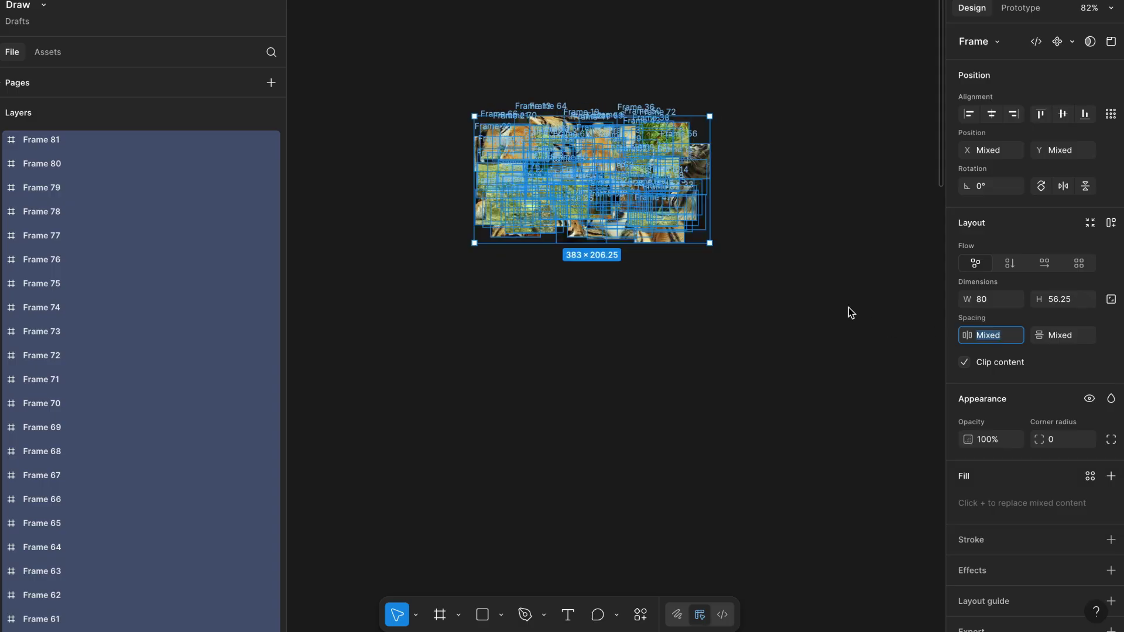
Increase the vertical spacing between the selected pieces until the pile is about 996 px tall.
click(1061, 335)
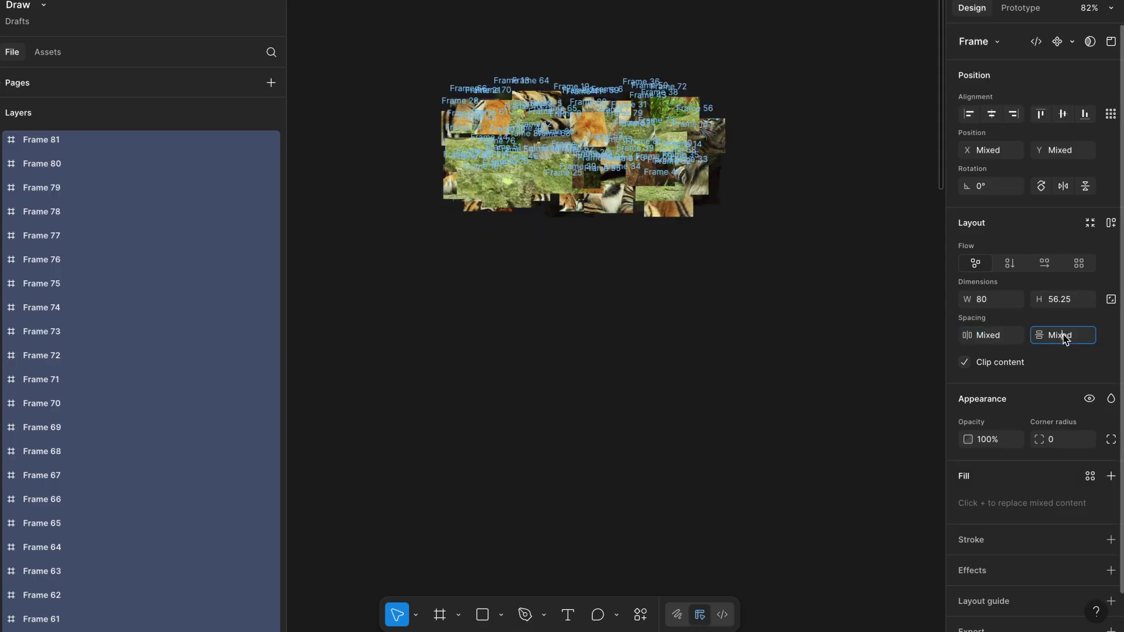
key(shift+Up)
scroll(813, 234, down, 10)
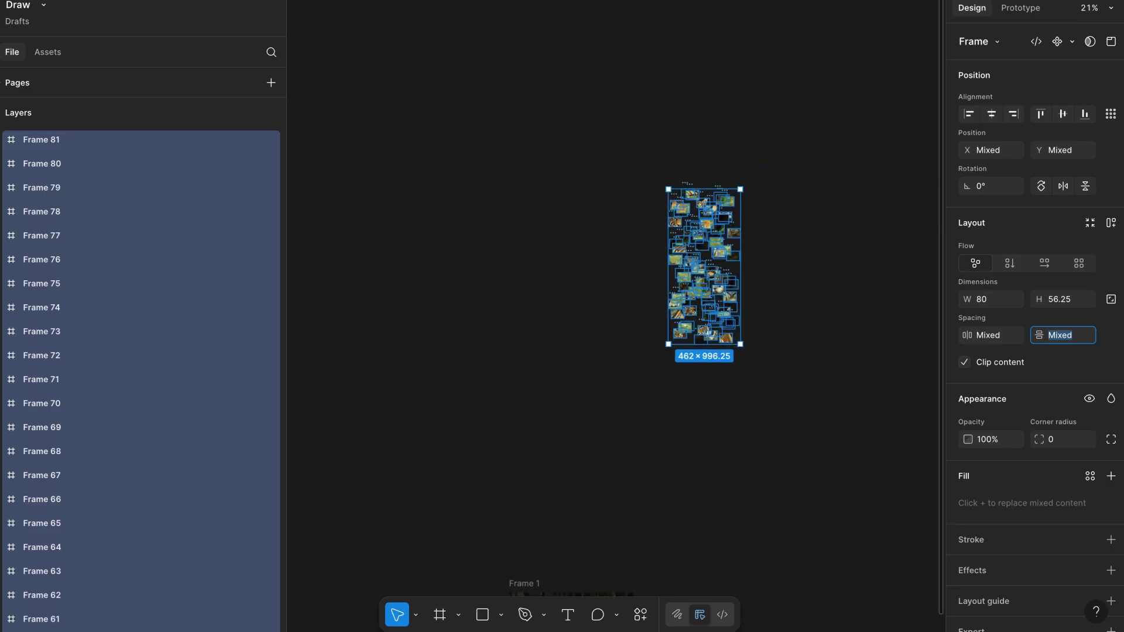
key(Down)
key(Down)
key(Down)
key(shift+Up)
Reduce the horizontal spacing until the scattered pieces span about 383 px in width, and deselect them.
click(991, 337)
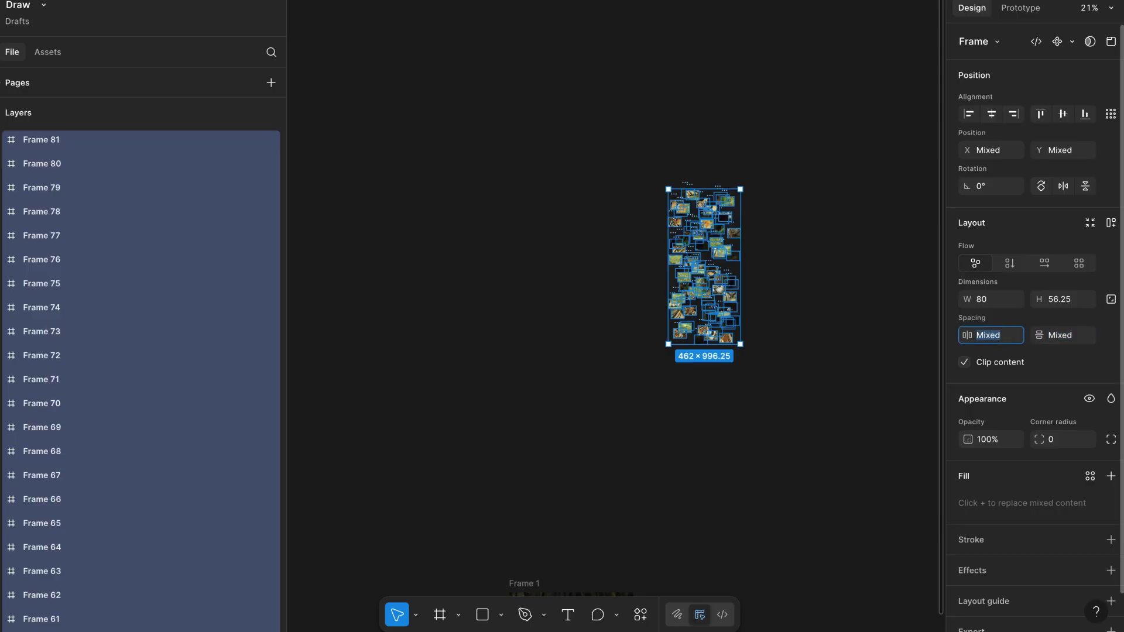
key(shift+Down)
key(shift+Down)
key(shift+Down)
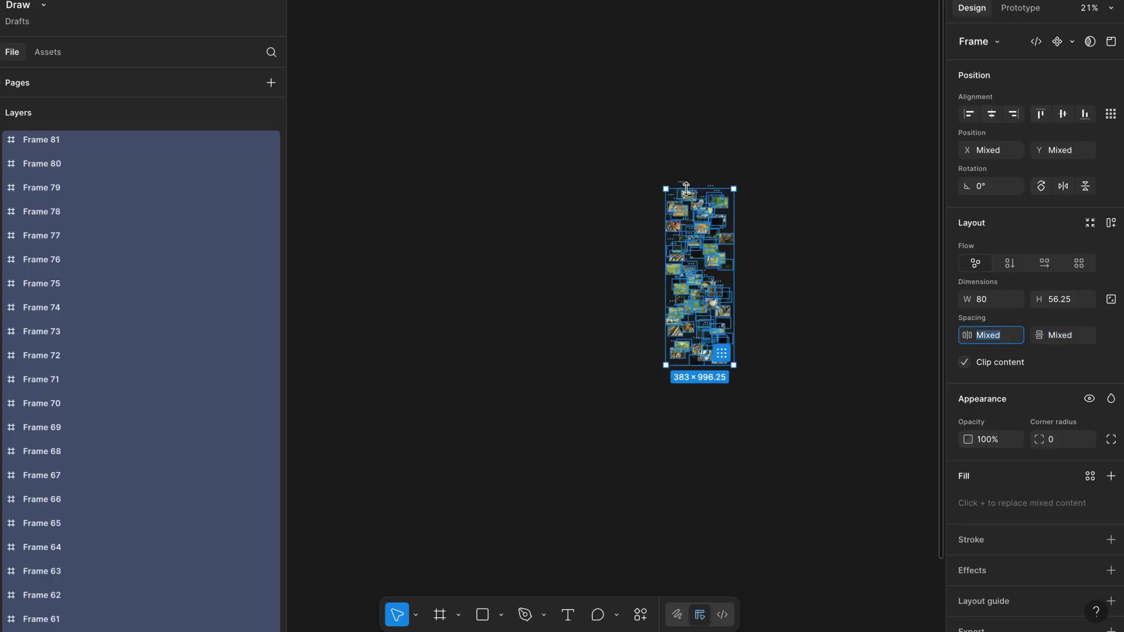
scroll(686, 189, up, 5)
key(Down)
key(shift+Up)
key(shift+Up)
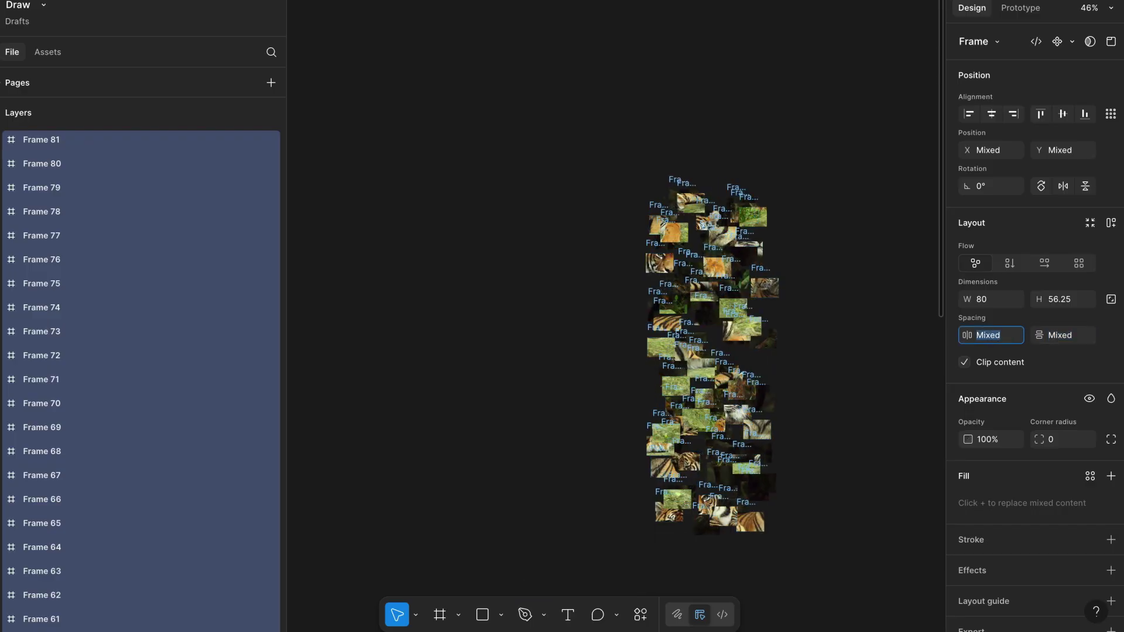
scroll(767, 174, down, 3)
scroll(767, 174, right, 3)
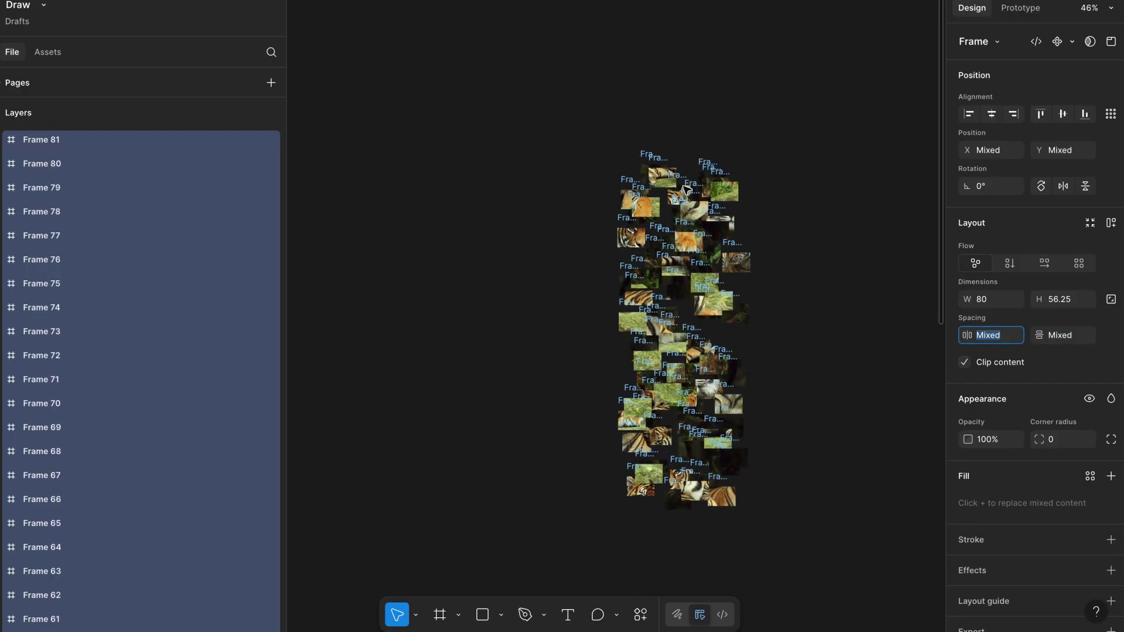
click(767, 175)
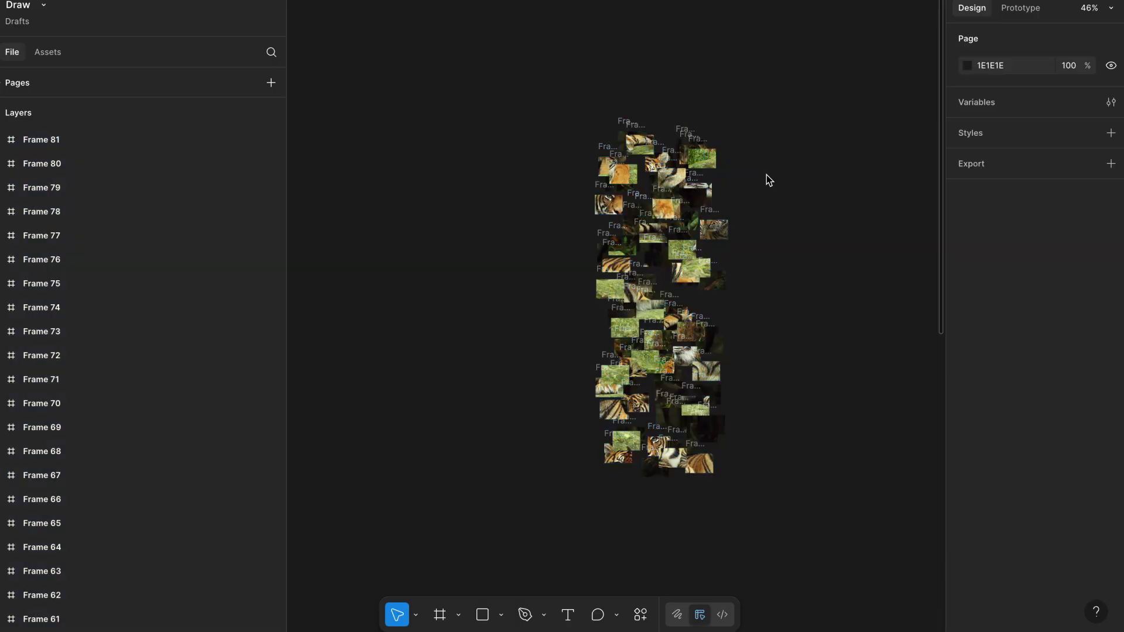
Duplicate the original tiger grid frame, Frame 1, and place the copy to its right at X 180, Y 2645.
scroll(373, 148, down, 5)
scroll(374, 148, down, 5)
scroll(375, 148, left, 3)
scroll(430, 251, up, 5)
click(460, 227)
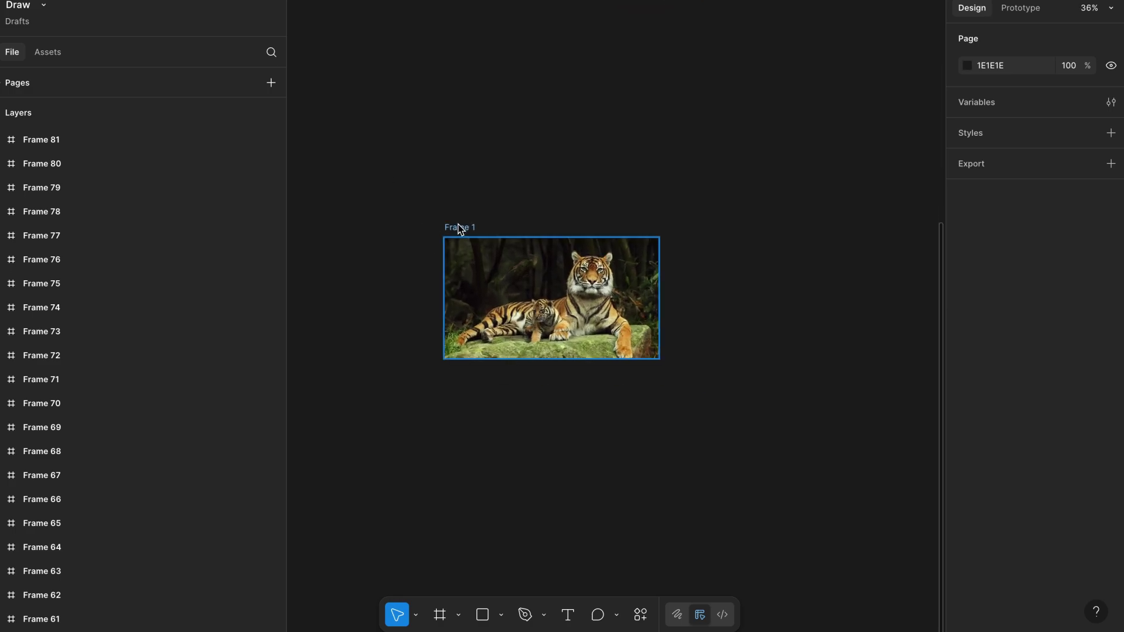
drag(459, 227, 765, 220)
key(shift+2)
scroll(767, 222, down, 3)
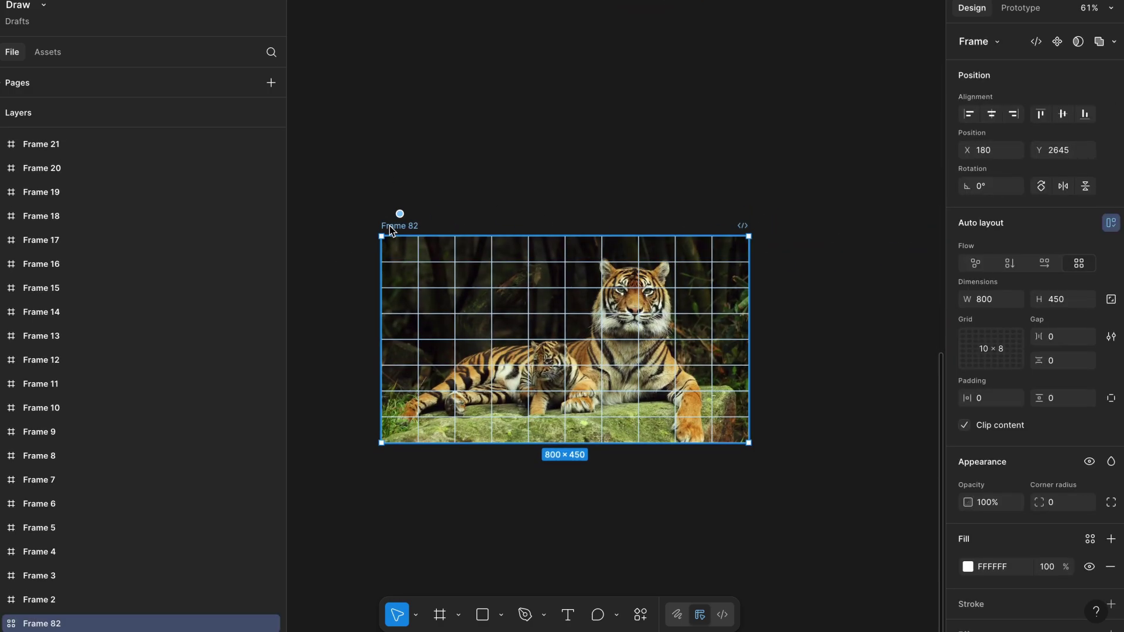
Move the duplicated grid frame further from the original to X 281, Y 2645, and deselect it.
drag(390, 225, 438, 230)
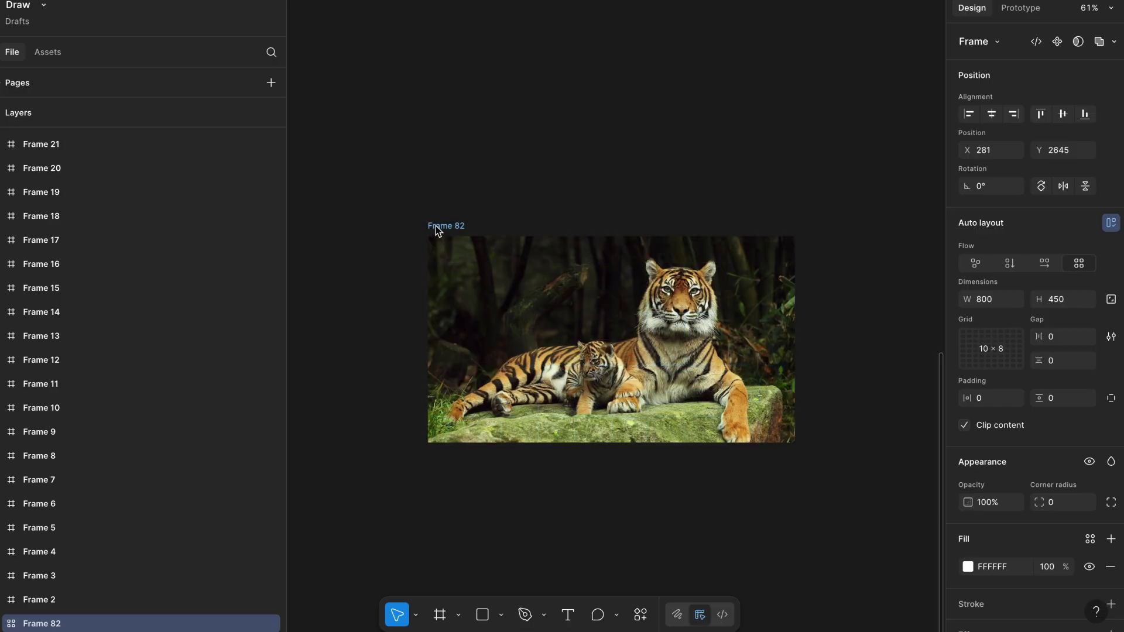
click(496, 178)
scroll(496, 178, down, 1)
scroll(496, 178, right, 1)
scroll(496, 173, down, 1)
scroll(497, 173, right, 1)
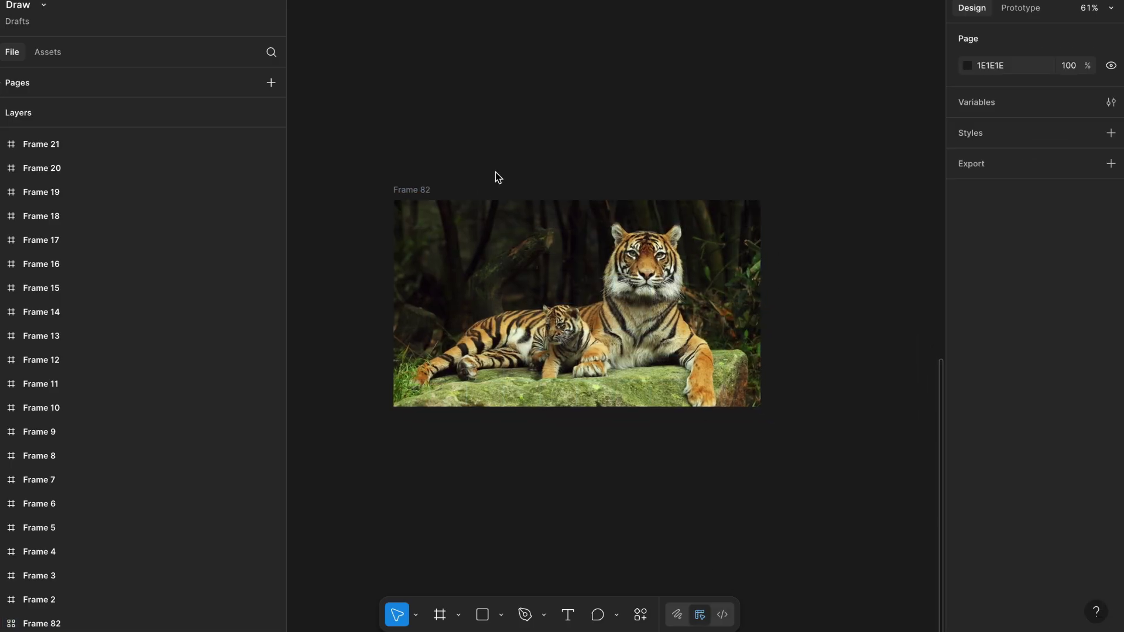
scroll(497, 173, up, 1)
Add a stroke to all 80 cell frames, Frame 81 through Frame 2, inside Frame 82.
click(400, 172)
scroll(130, 416, down, 1)
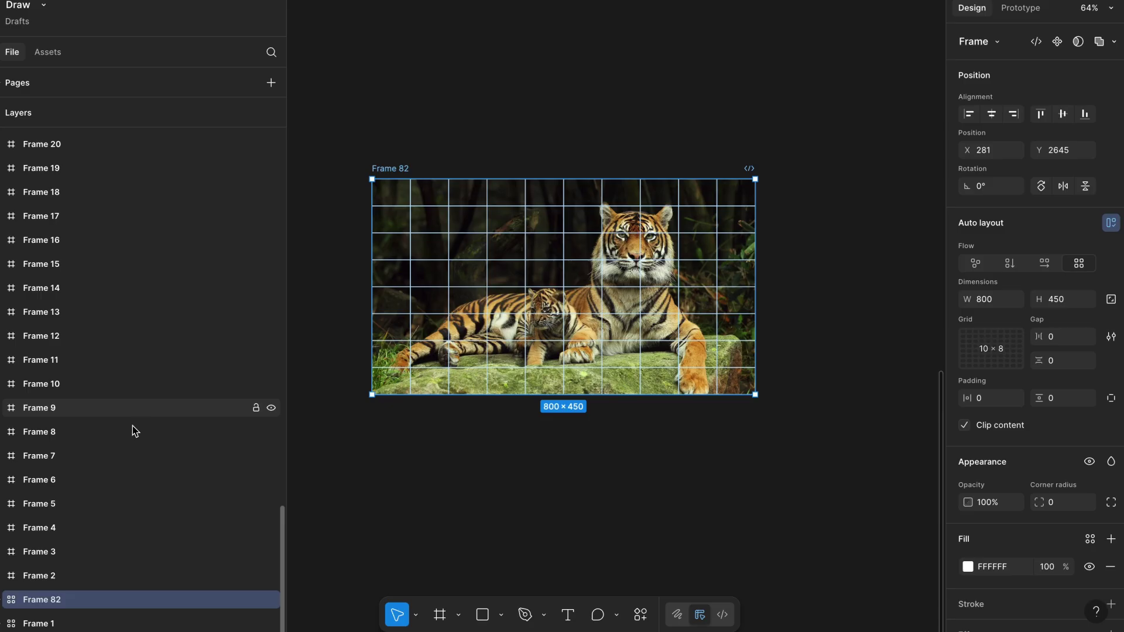
click(5, 603)
scroll(39, 548, down, 2)
scroll(62, 500, down, 3)
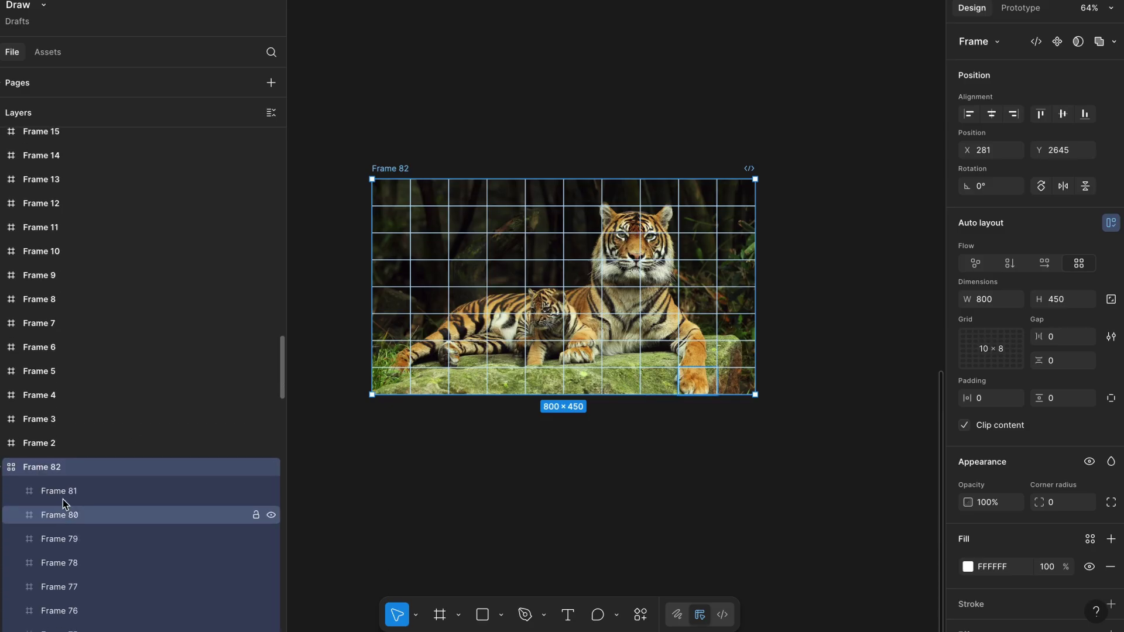
click(64, 493)
scroll(64, 493, down, 20)
scroll(64, 492, down, 5)
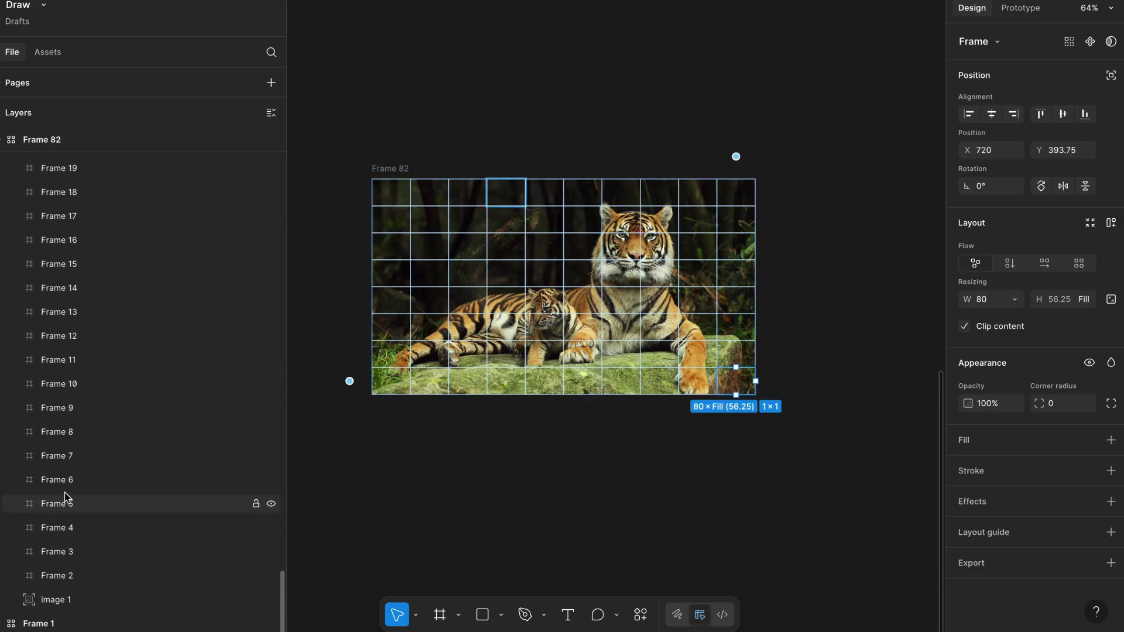
shift+click(69, 575)
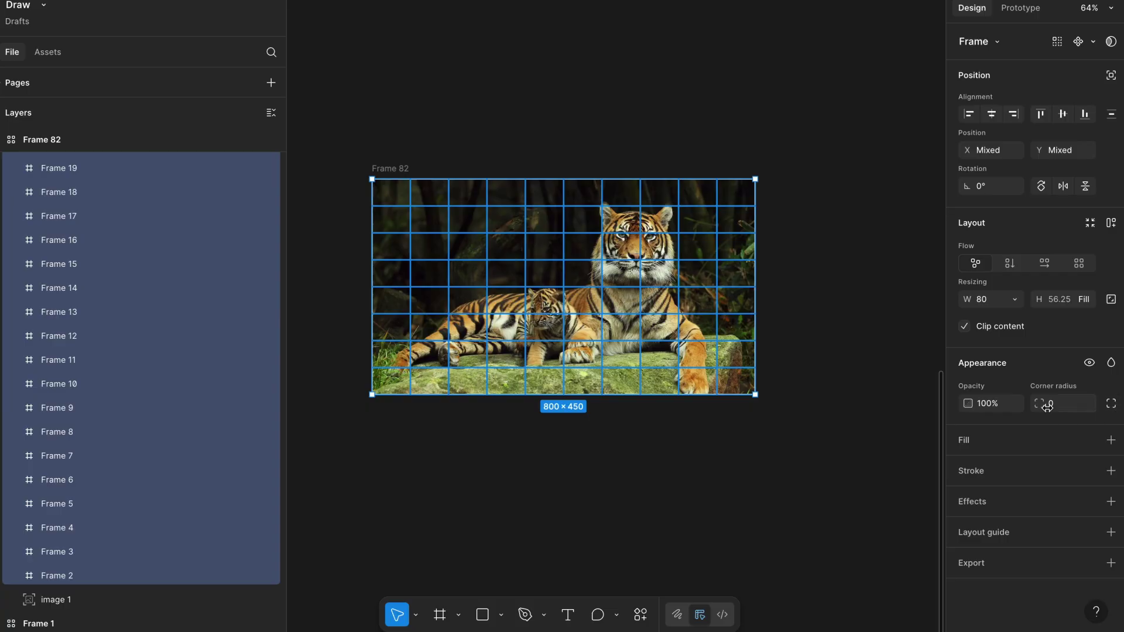
click(1110, 470)
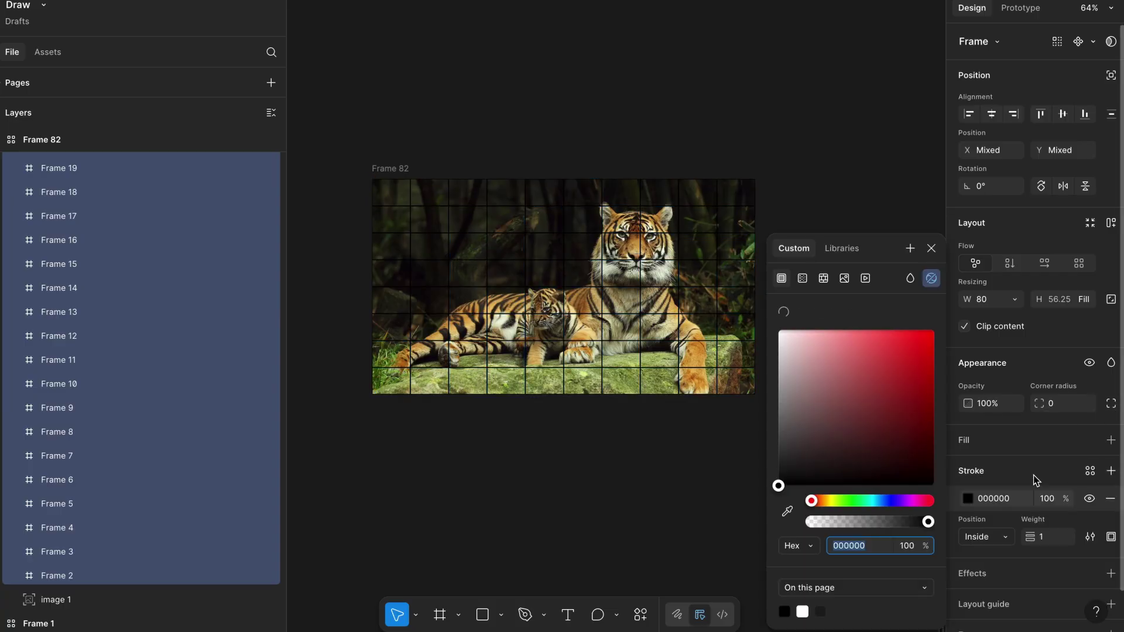
Set the stroke colour of the selected cell frames to the muted blue 5C5E88.
drag(871, 501, 888, 501)
click(827, 412)
drag(828, 413, 828, 404)
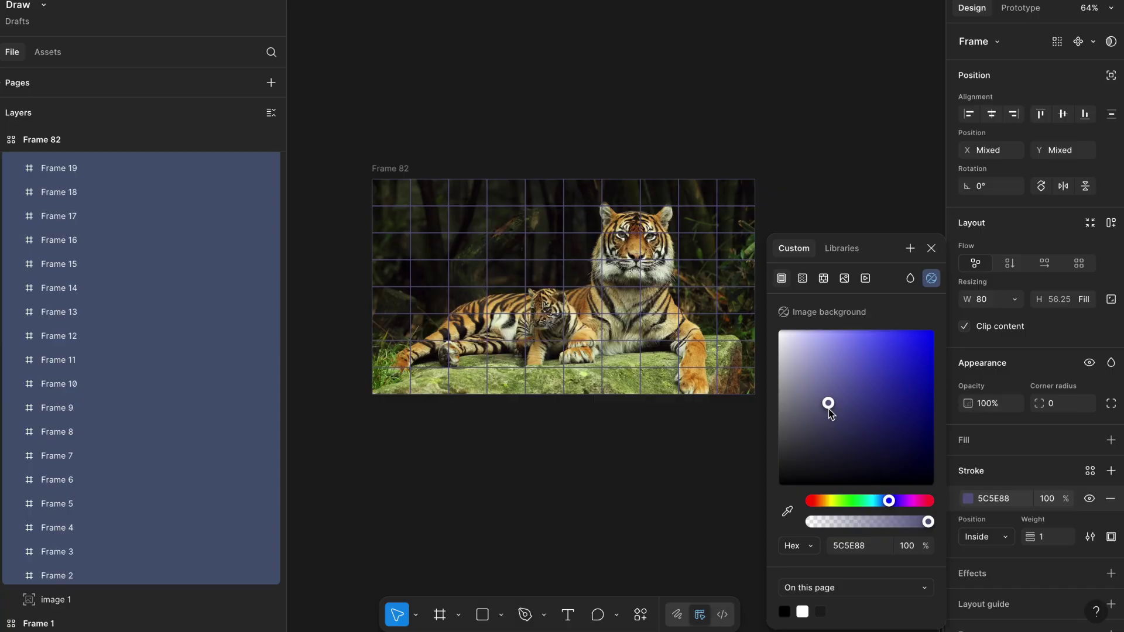
click(931, 248)
Lower the fill opacity of image 1 inside Frame 82 to 10%.
click(50, 599)
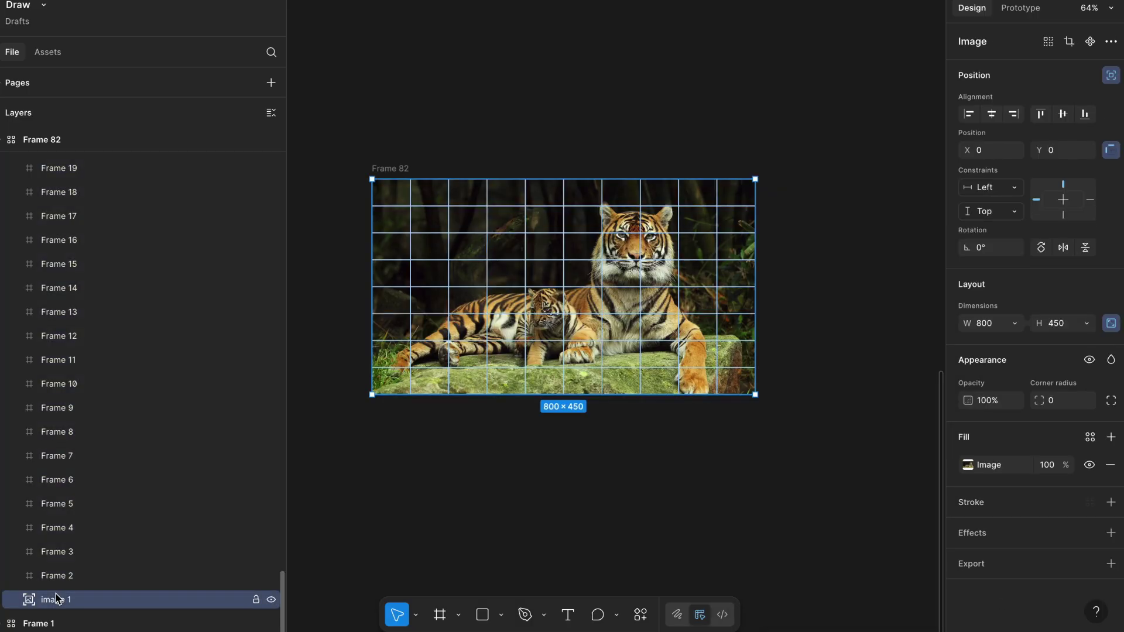
click(1033, 468)
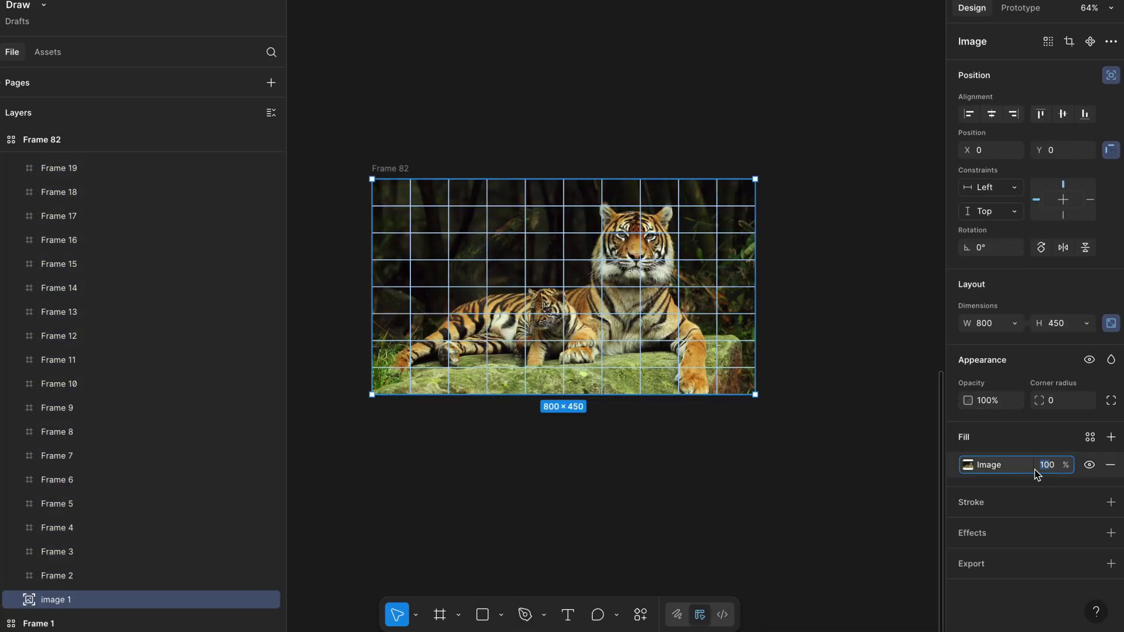
text(10)
key(Return)
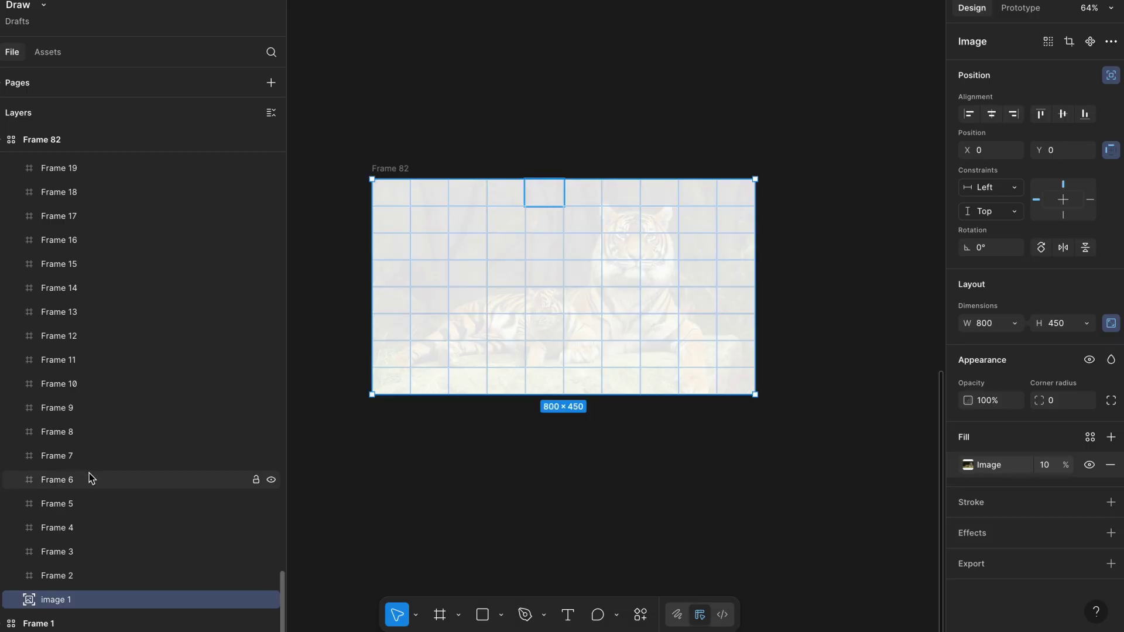
Rename the duplicated frame, Frame 82, as Grid.
scroll(91, 477, up, 1)
scroll(87, 477, up, 20)
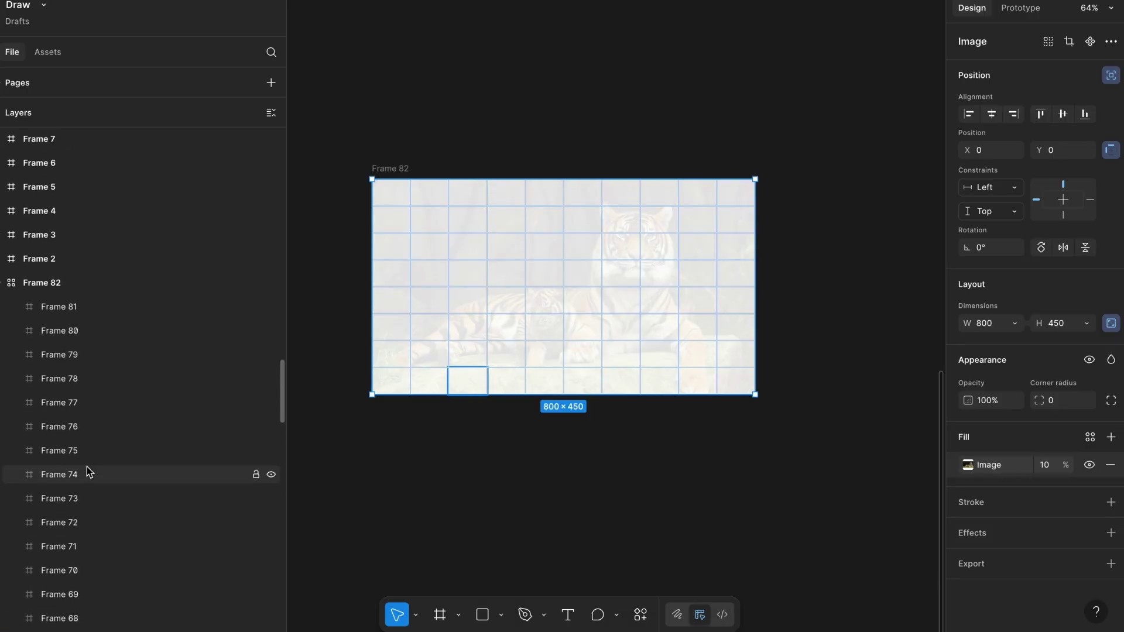
double_click(41, 289)
text(Grid)
key(Return)
Copy the Grid frame into the Desktop frame of the Figma Sites file and place it near the frame's upper-left corner.
click(442, 111)
click(386, 170)
click(111, 320)
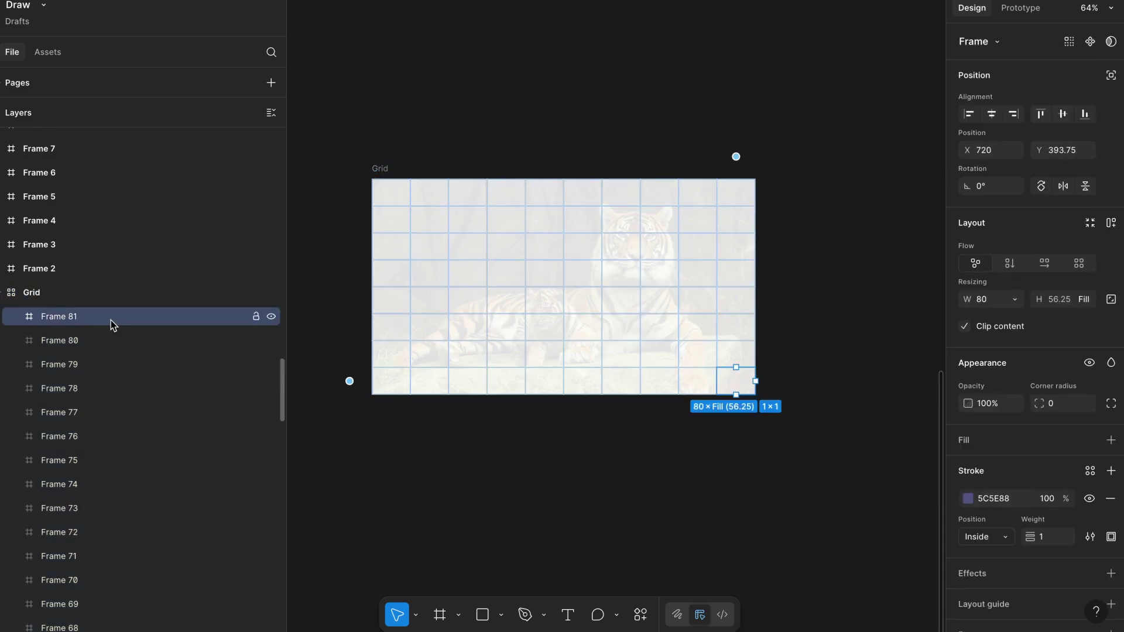
click(351, 171)
click(381, 170)
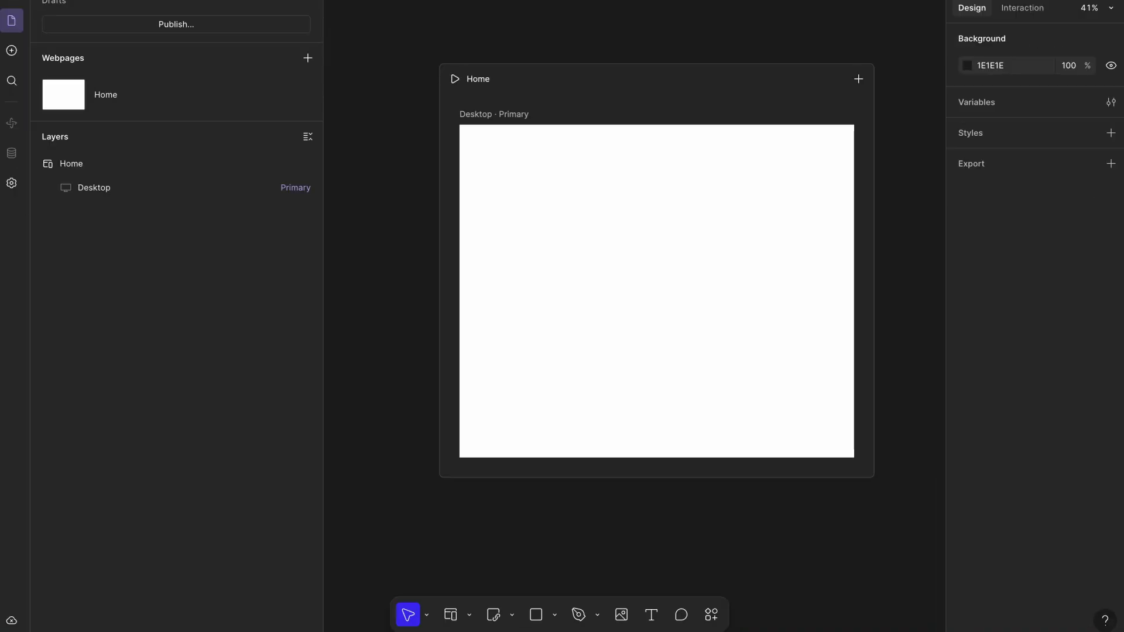
click(501, 122)
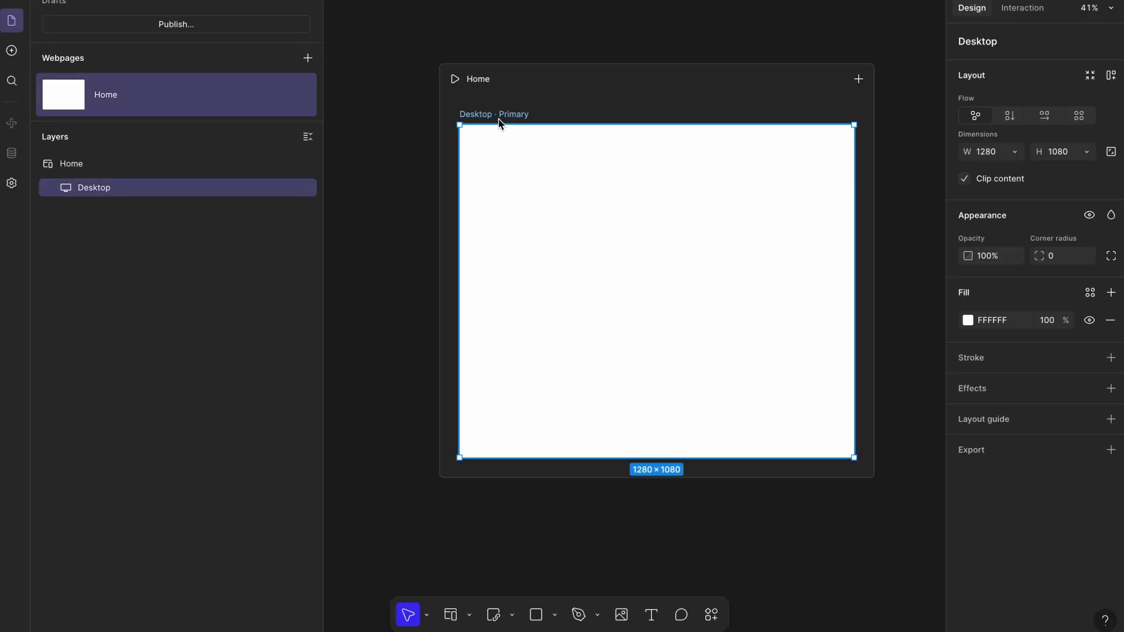
key(ctrl+v)
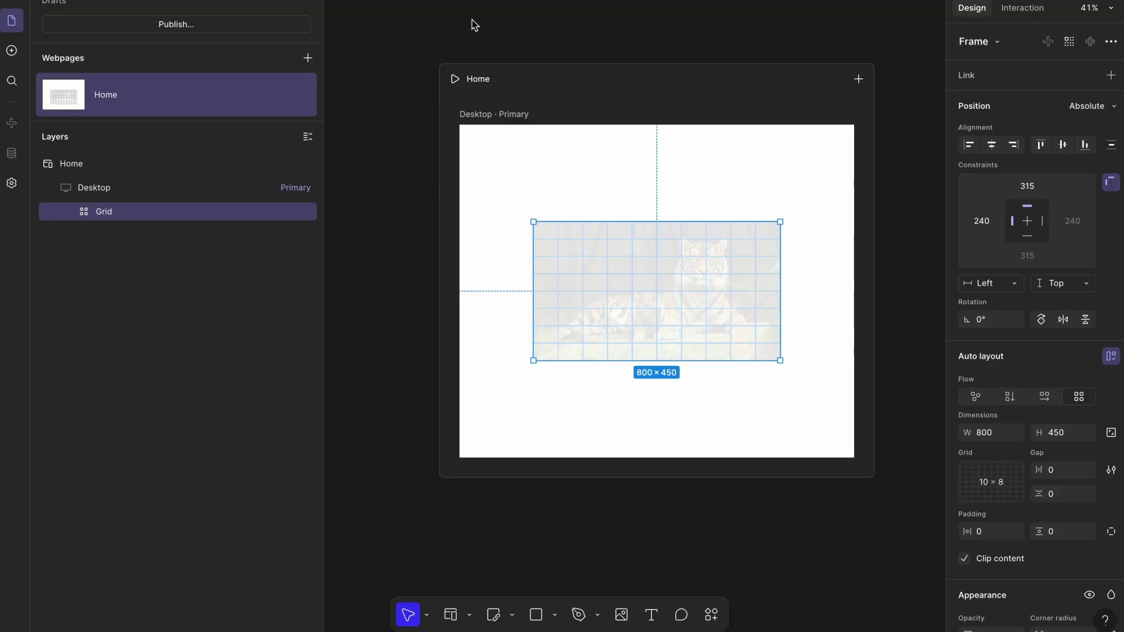
drag(619, 272, 558, 214)
Copy the scattered puzzle pieces from the design file into the Sites Desktop frame and place them to the right of the grid.
click(866, 12)
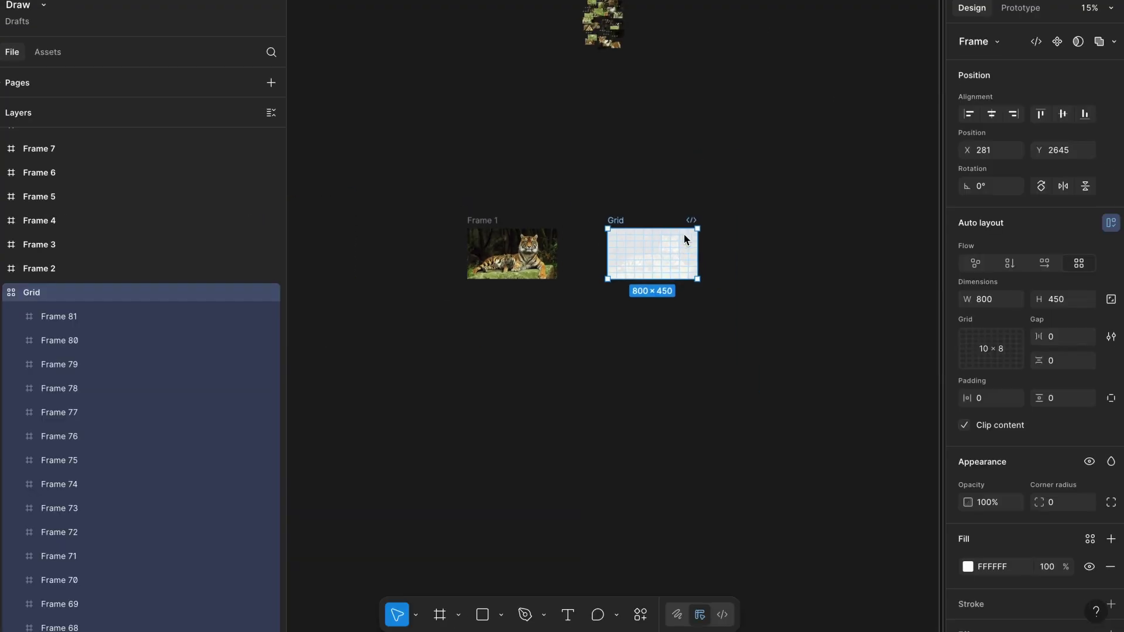
scroll(532, 113, up, 3)
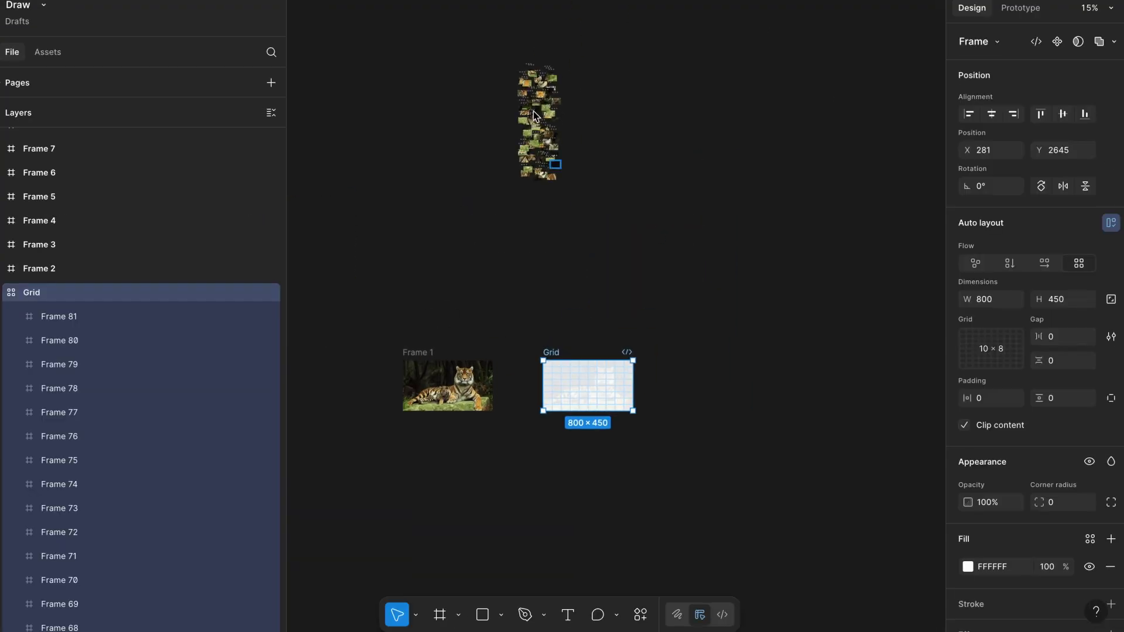
ctrl+scroll(533, 113, up, 3)
drag(482, 7, 611, 272)
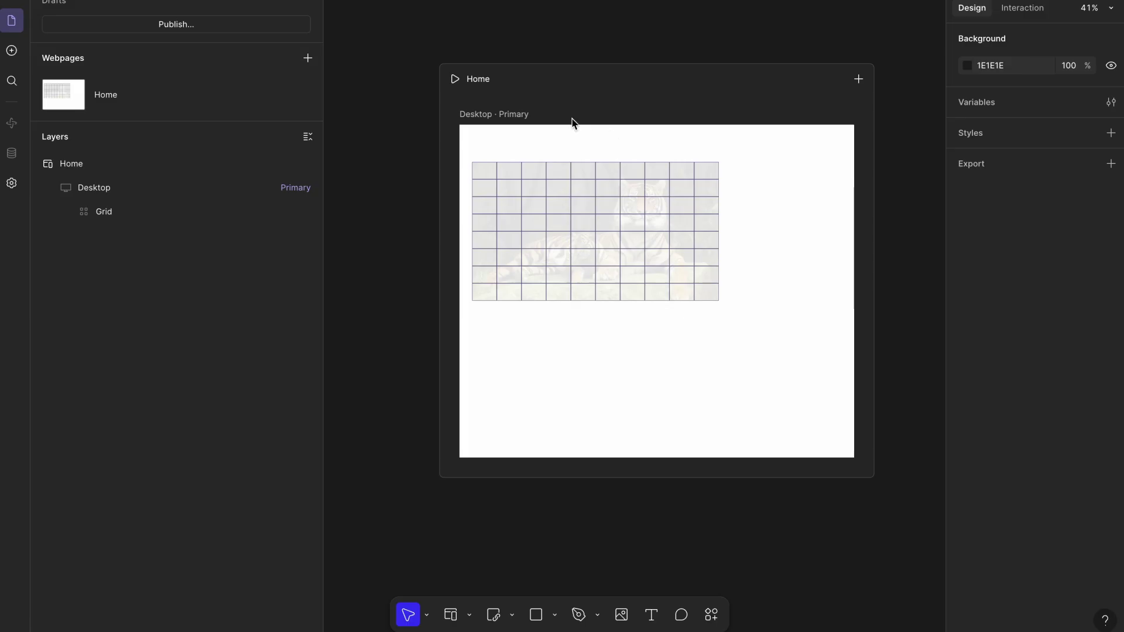
click(514, 117)
key(ctrl+v)
drag(641, 292, 777, 286)
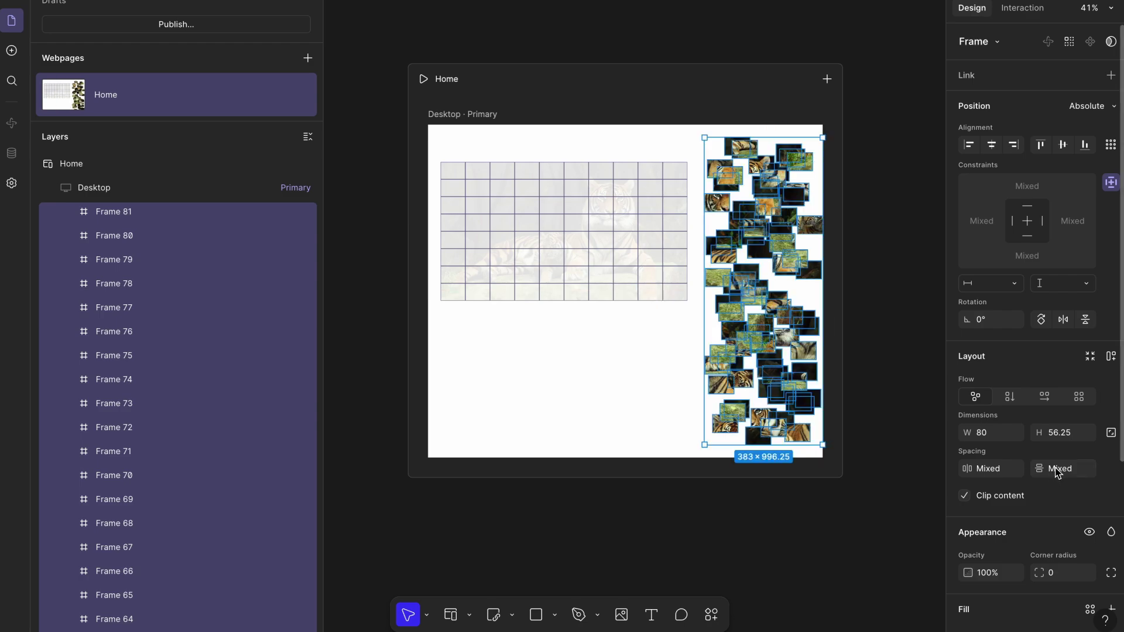
Reduce the vertical and horizontal spacing of the pieces until the pile spans about 304 × 917 px, and reposition it beside the grid.
key(Down)
key(Down)
key(Down)
key(Up)
key(Up)
click(1008, 467)
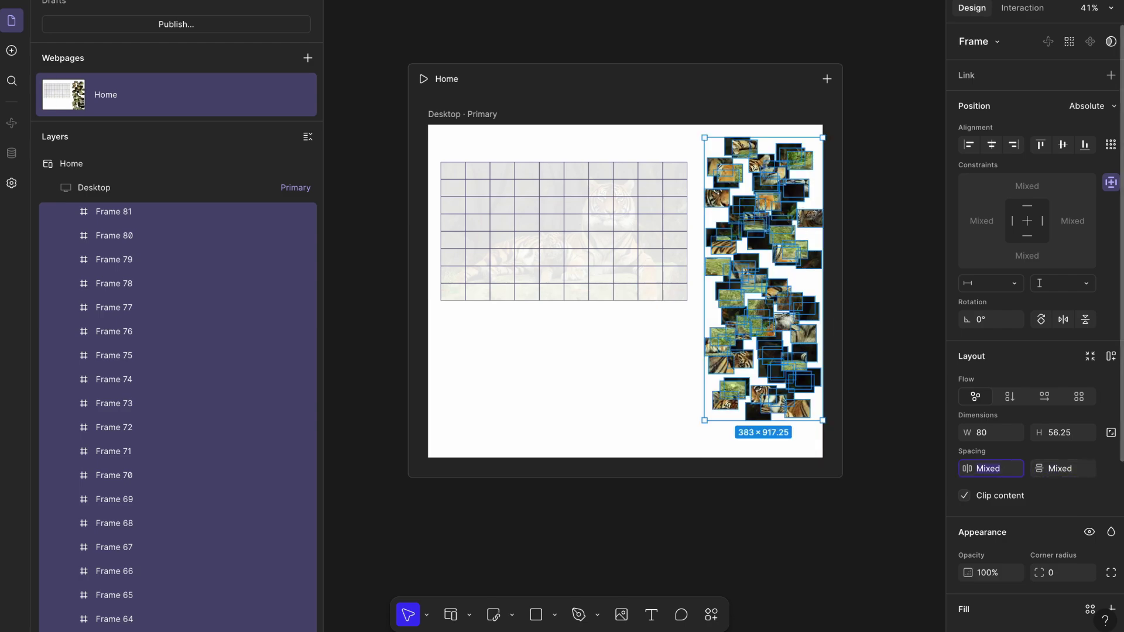
drag(776, 305, 781, 304)
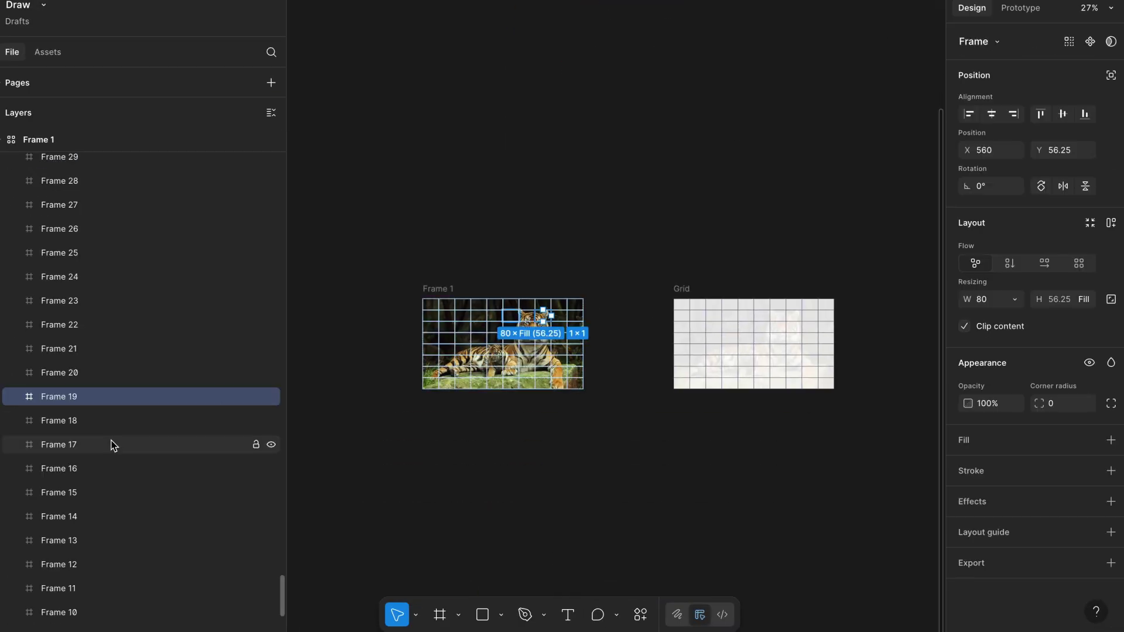
Copy image 1 from Frame 1 in the design file into the Sites Desktop frame and place it below the grid.
scroll(113, 445, down, 4)
click(47, 624)
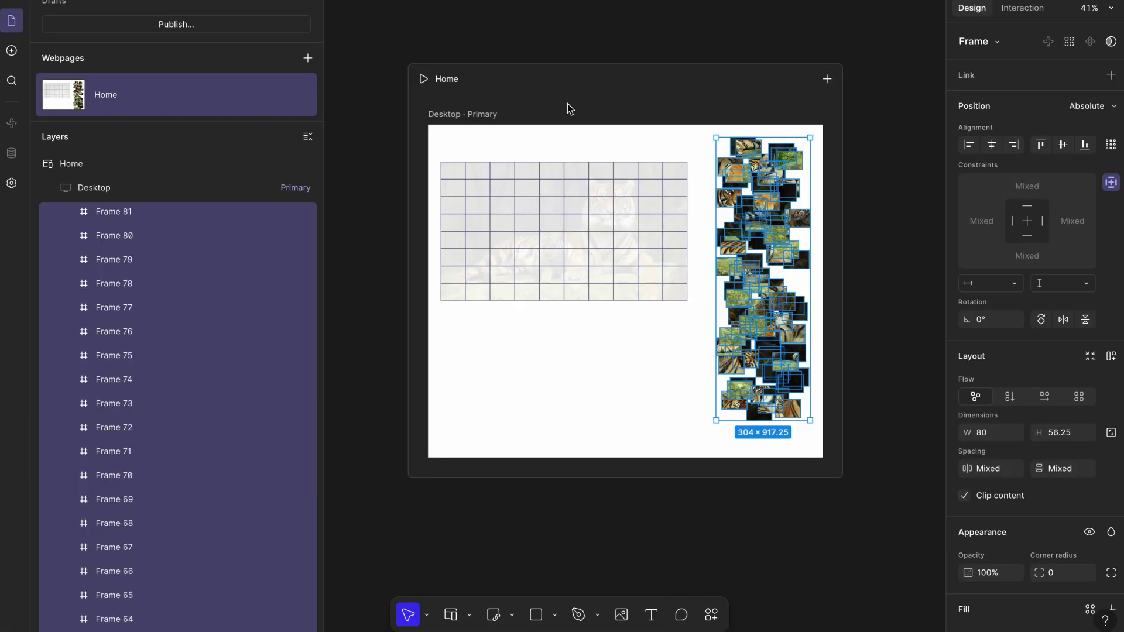
click(452, 112)
key(ctrl+v)
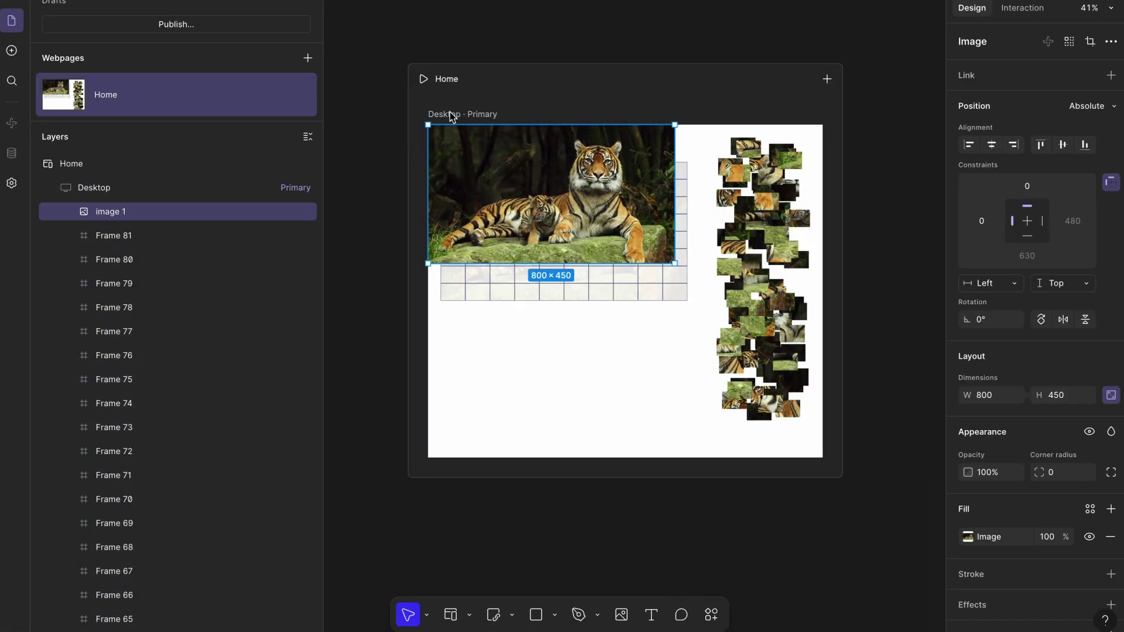
drag(547, 202, 566, 390)
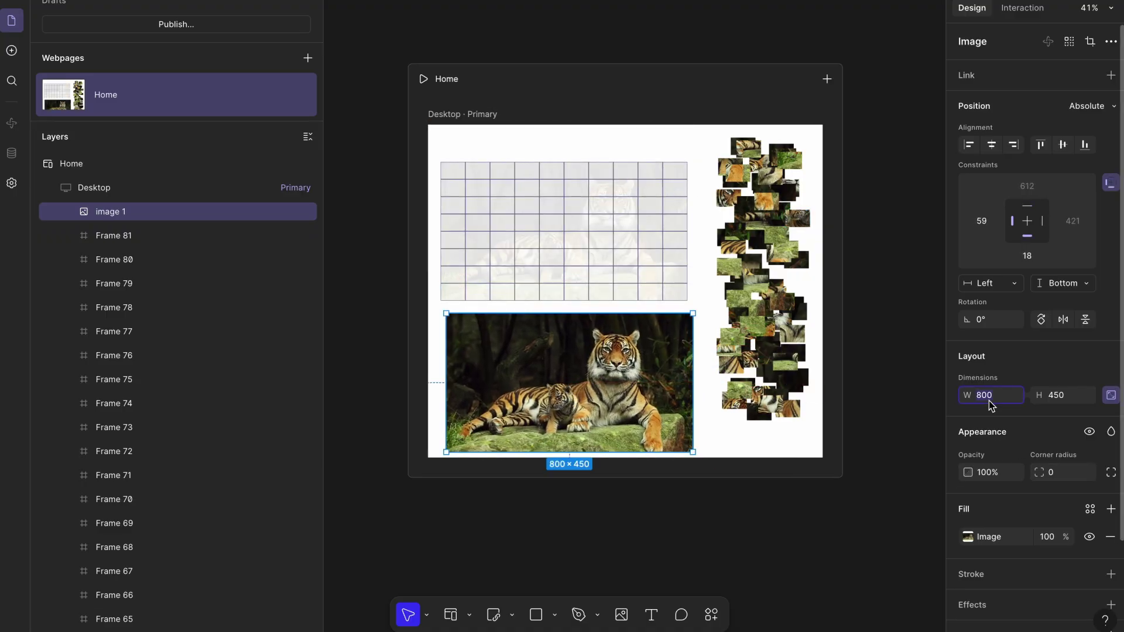
Resize the tiger reference image proportionally to a width of 300 and align it with the grid's left edge.
text(3)
key(Return)
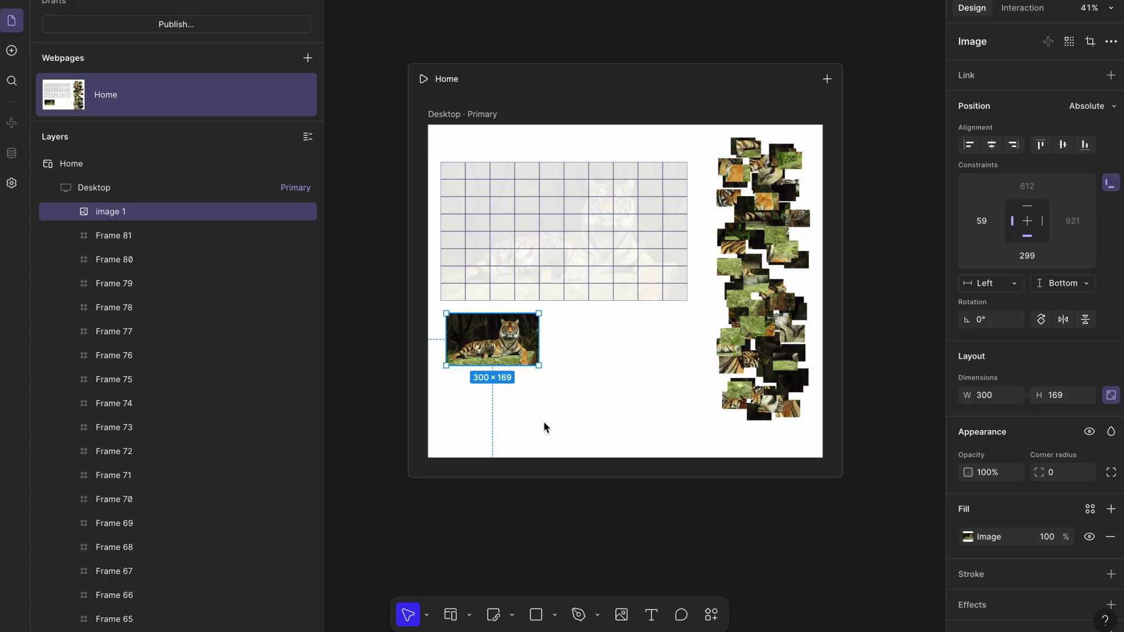
drag(493, 348, 487, 348)
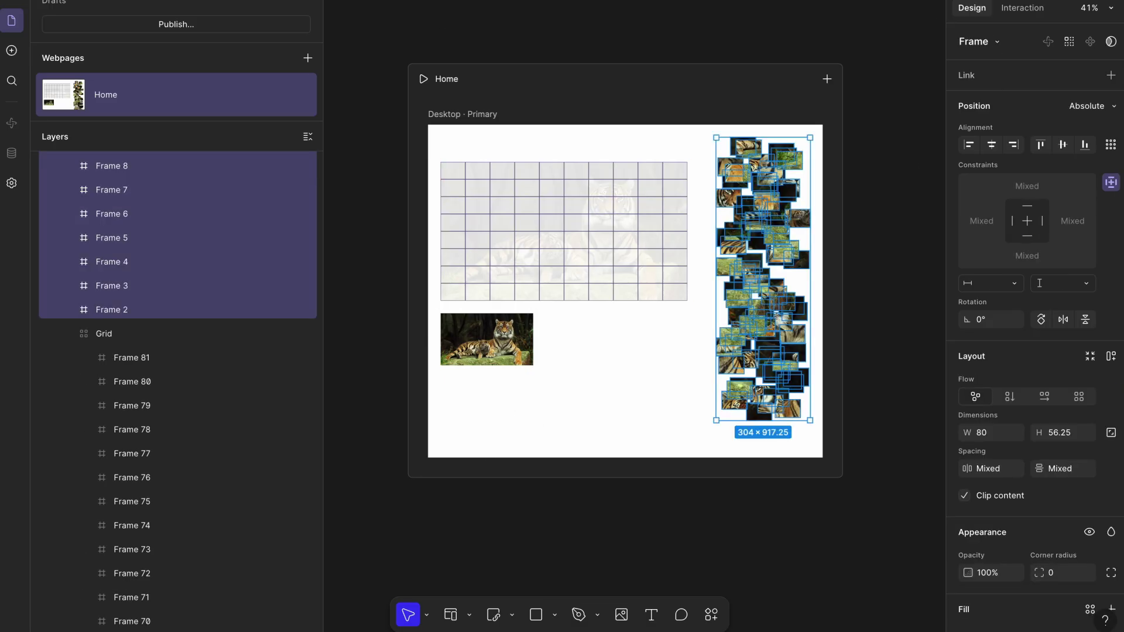
Hide the faint image 1 layer inside the Grid frame, keeping all the puzzle pieces selected.
scroll(245, 384, down, 20)
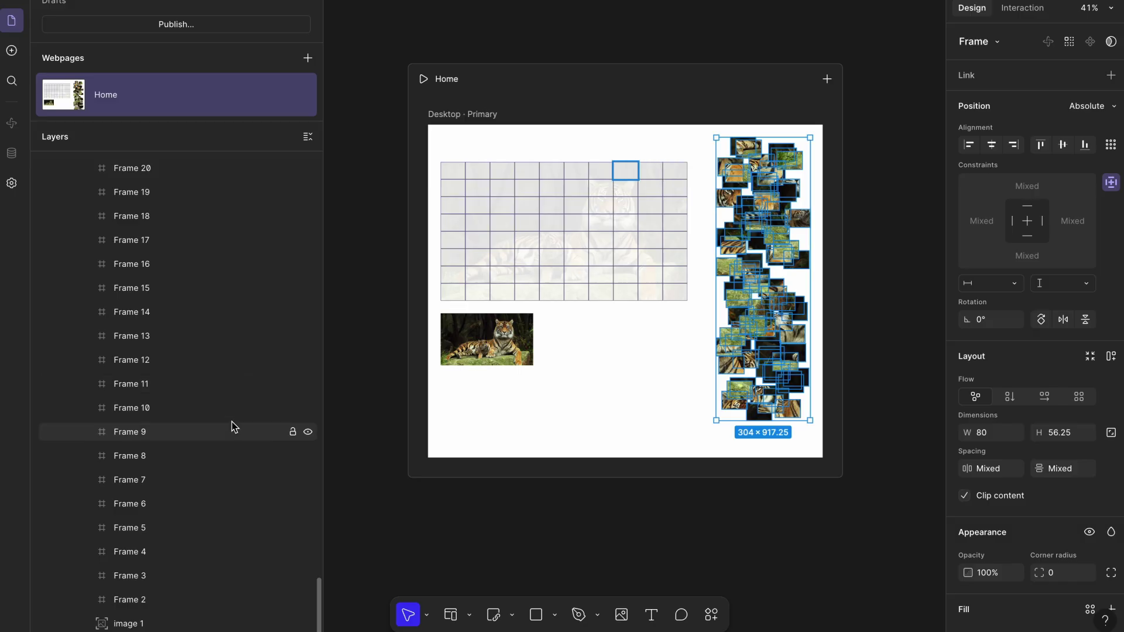
scroll(233, 466, up, 15)
scroll(232, 450, up, 12)
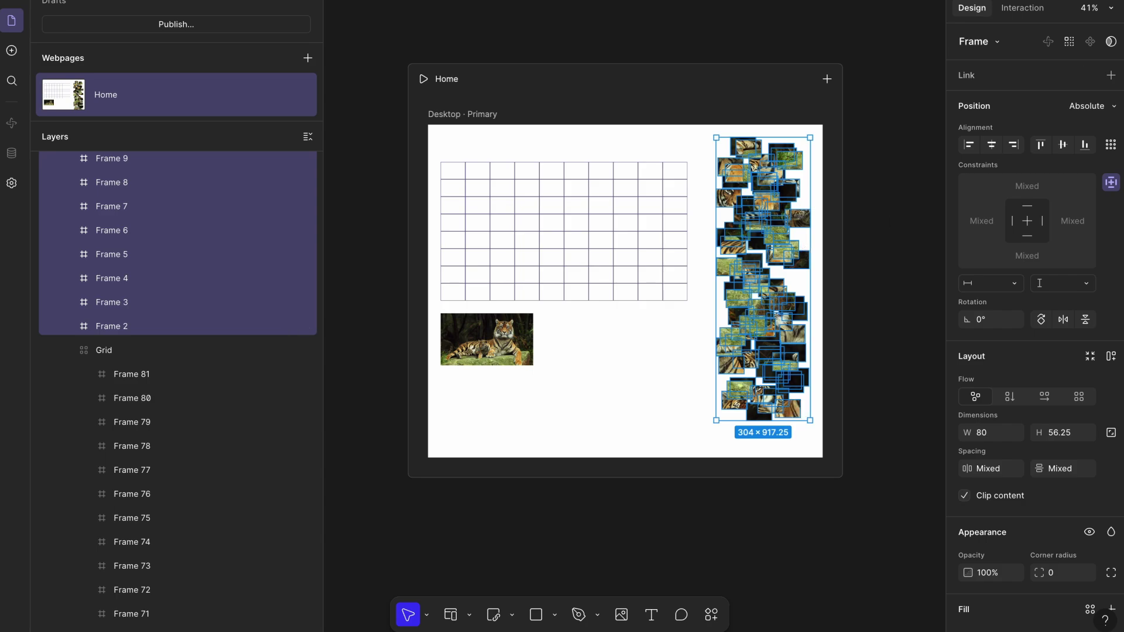
Add a Draggable play interaction to all the selected puzzle pieces, with Bounds kept at Anywhere.
click(1035, 8)
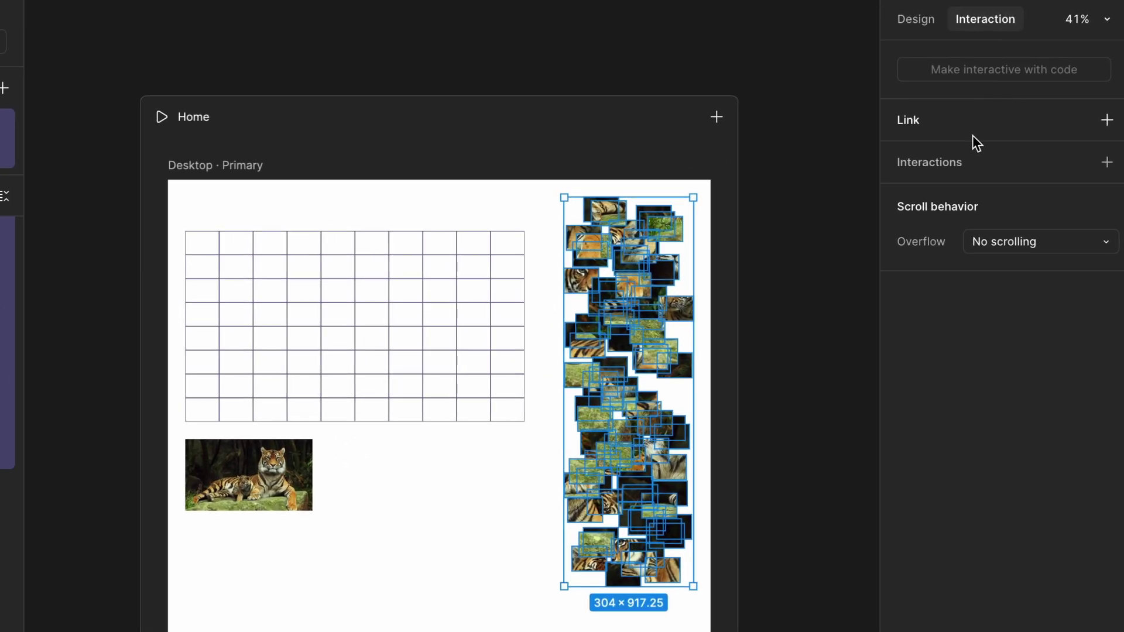
click(1107, 162)
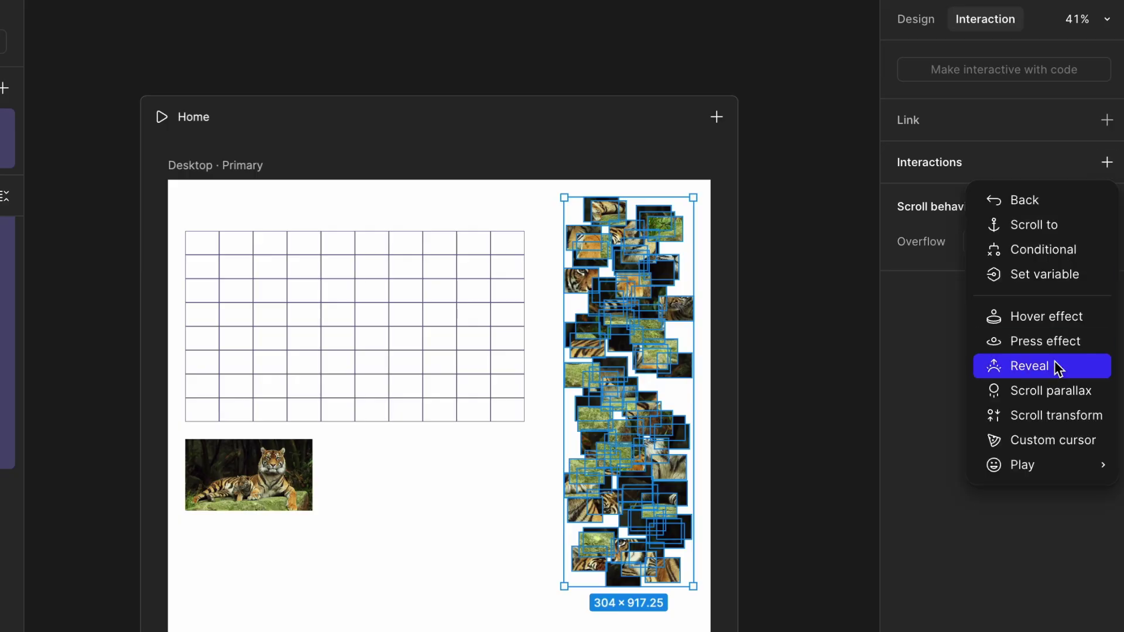
mouse_move(1051, 466)
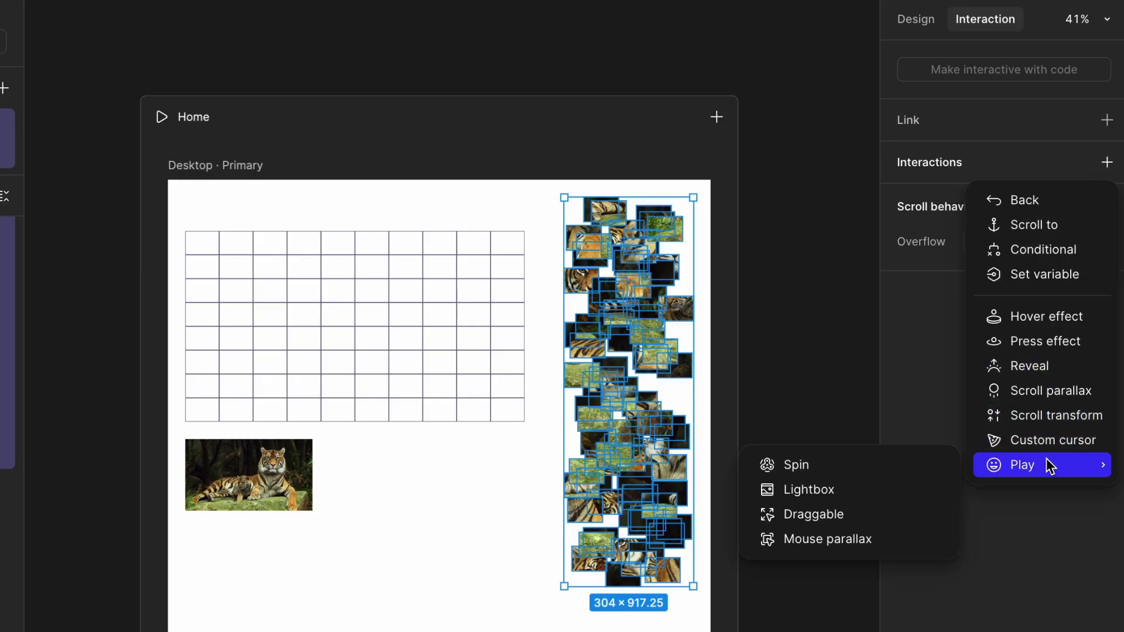
click(876, 515)
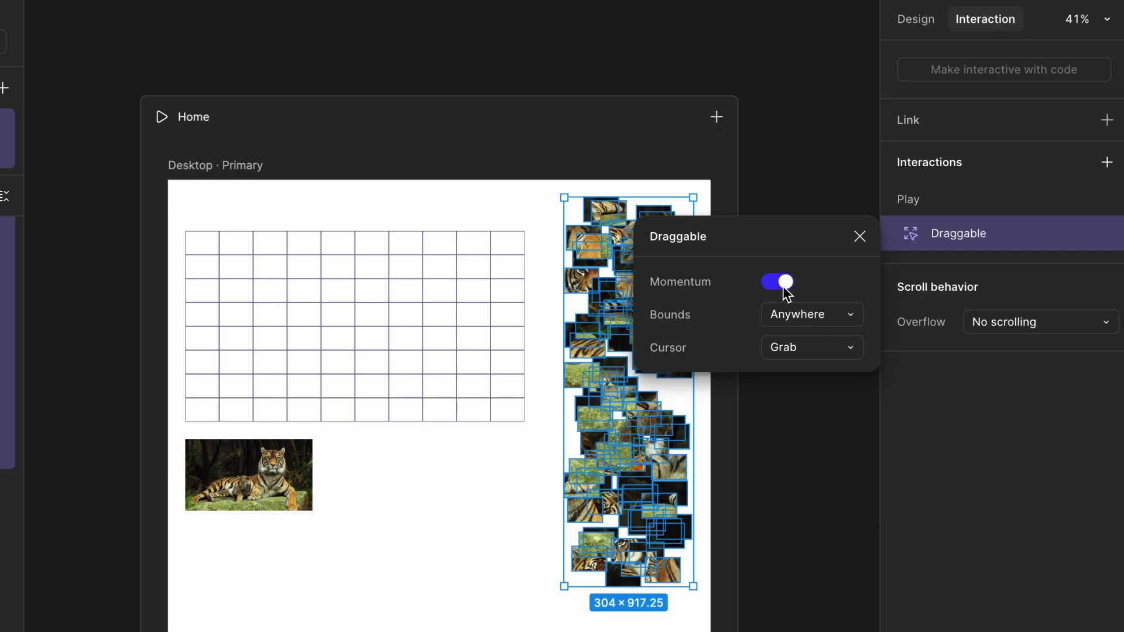
click(803, 317)
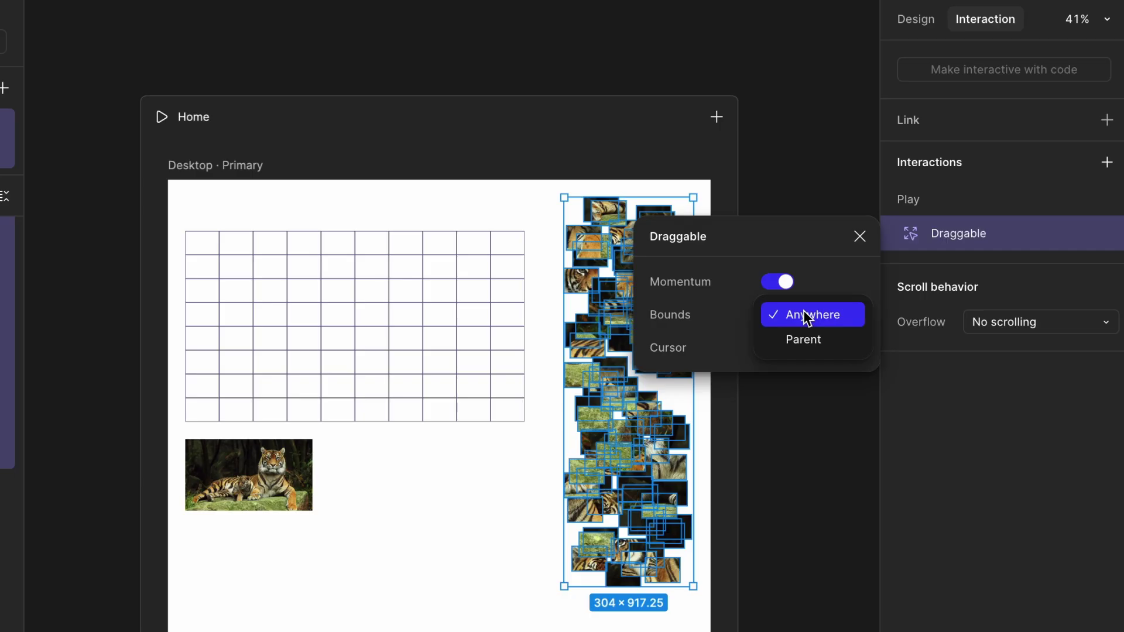
click(808, 317)
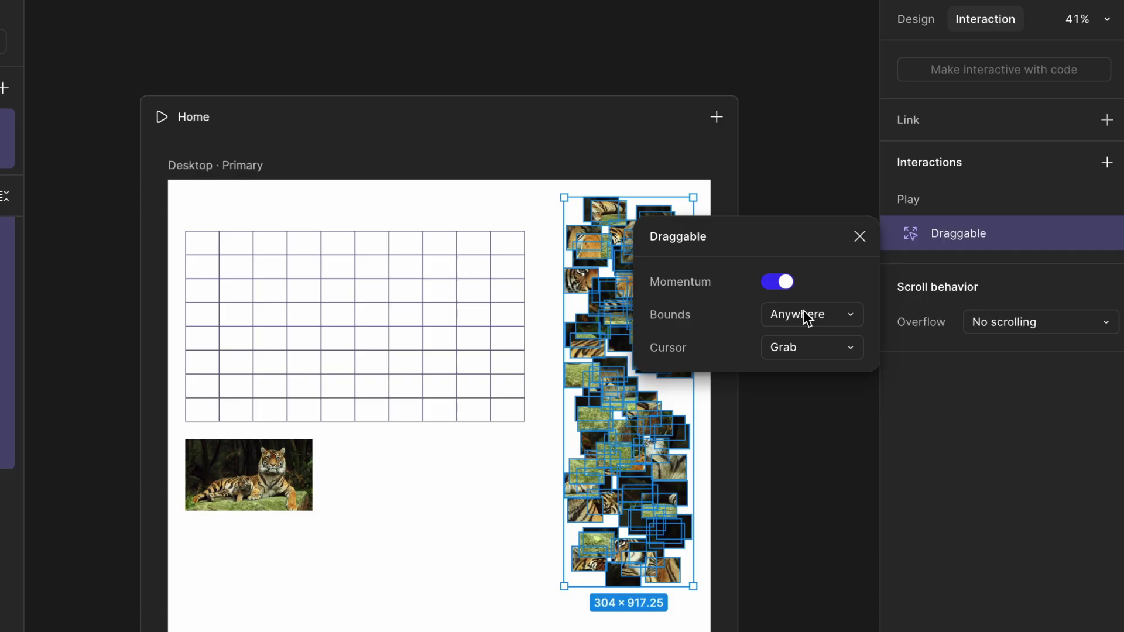
Review the Bounds and Cursor options of the pieces' Draggable interaction, keeping Anywhere and Grab.
click(807, 318)
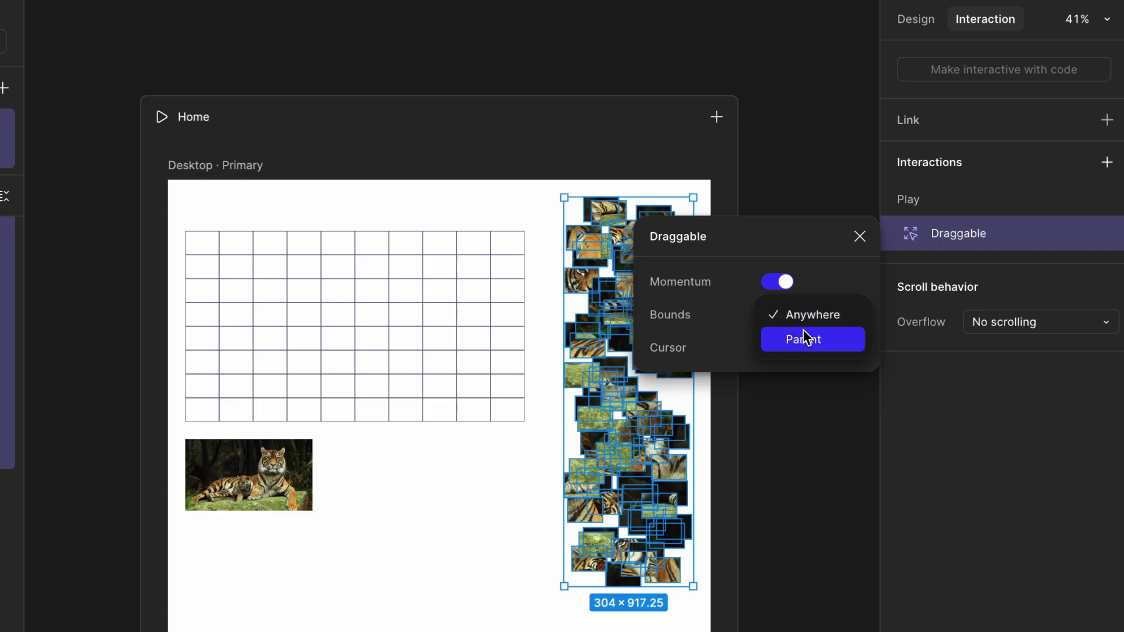
click(830, 282)
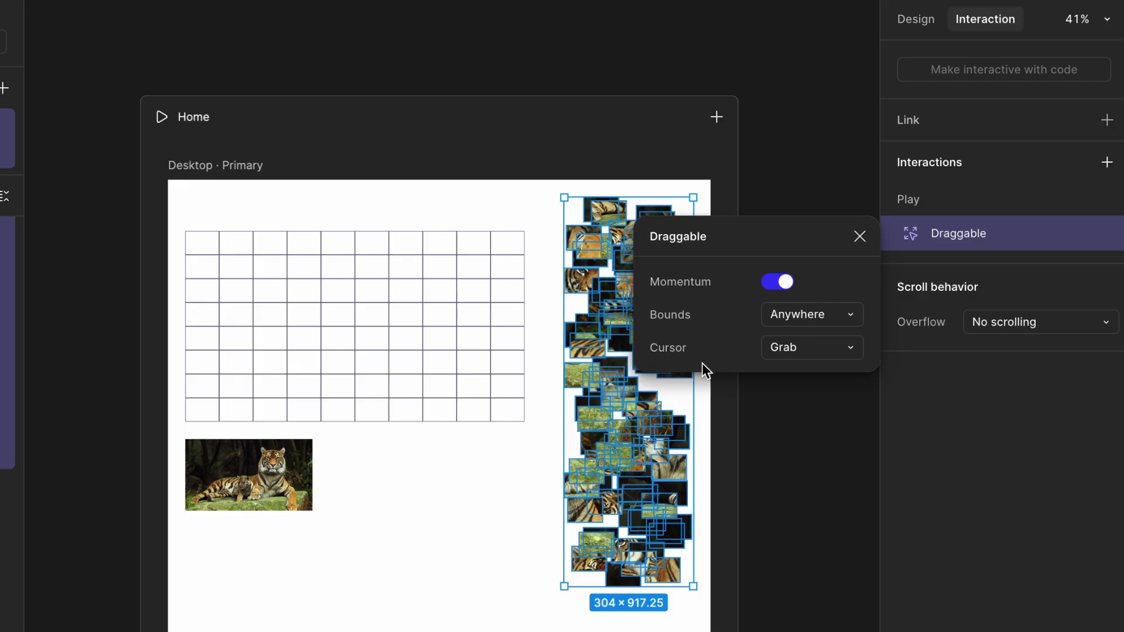
click(786, 351)
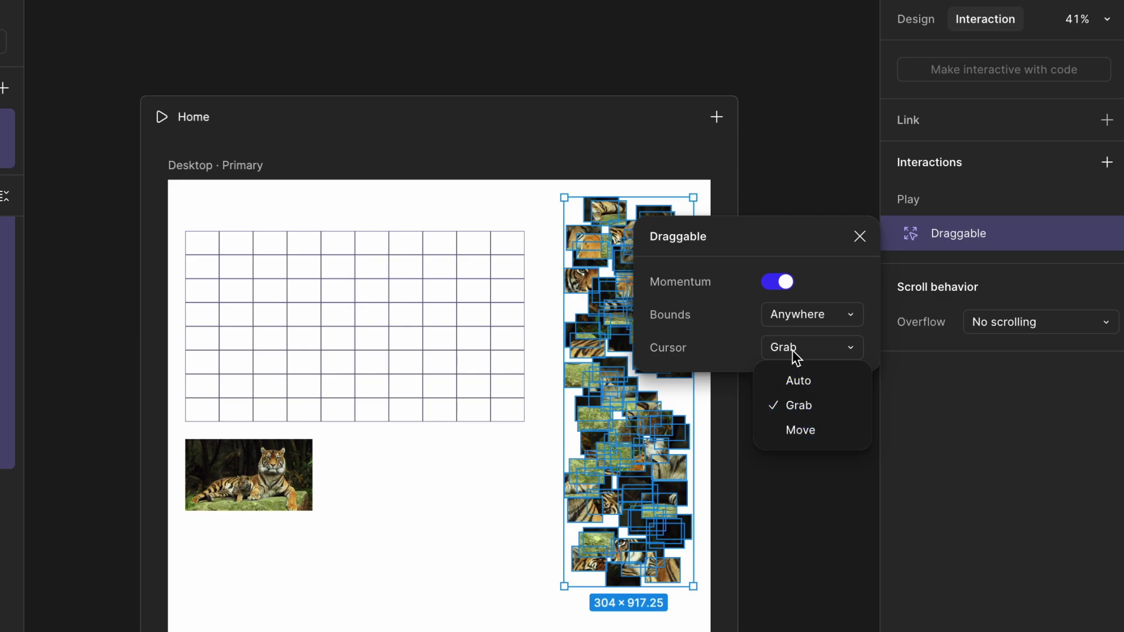
click(792, 350)
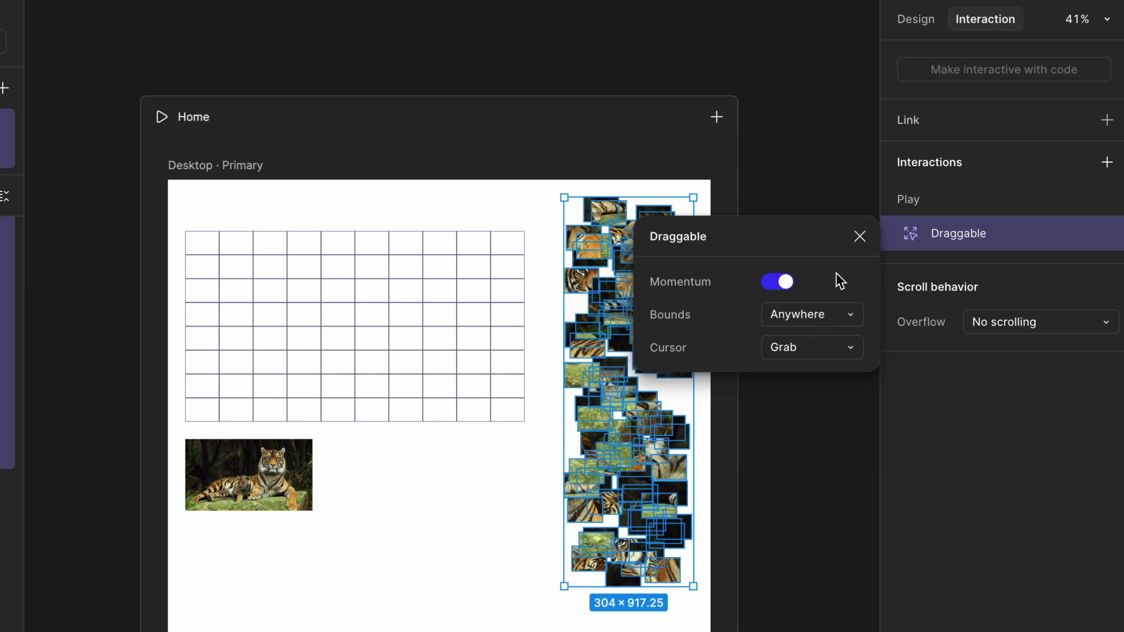
click(848, 193)
Inspect the interactions of the striped puzzle piece at the top of the pile and the types that can be added.
click(608, 214)
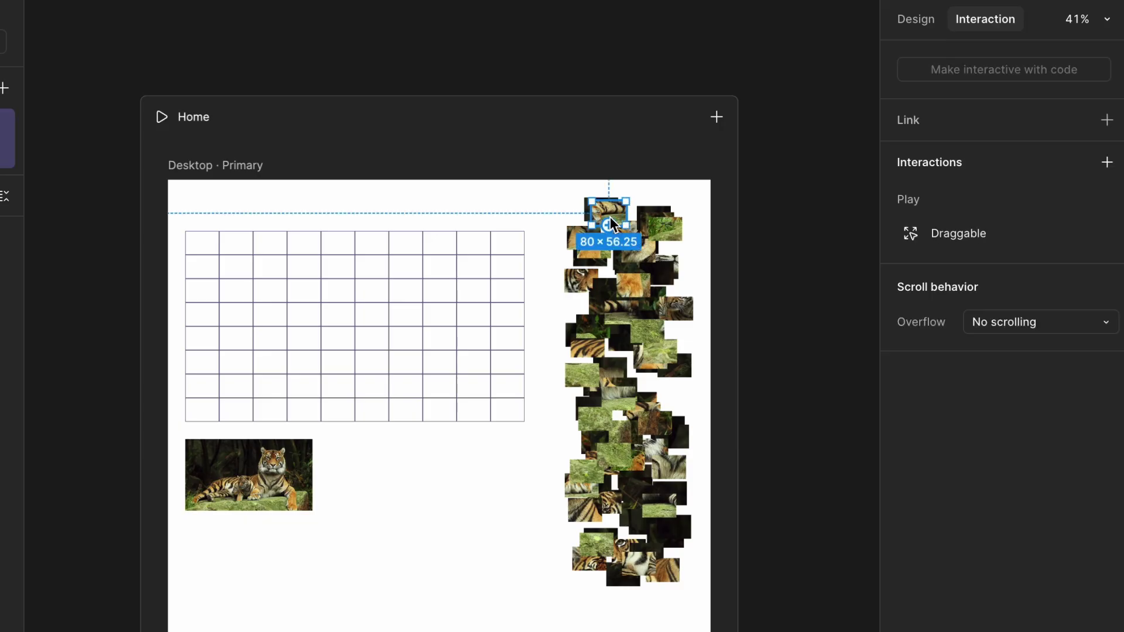
click(1107, 163)
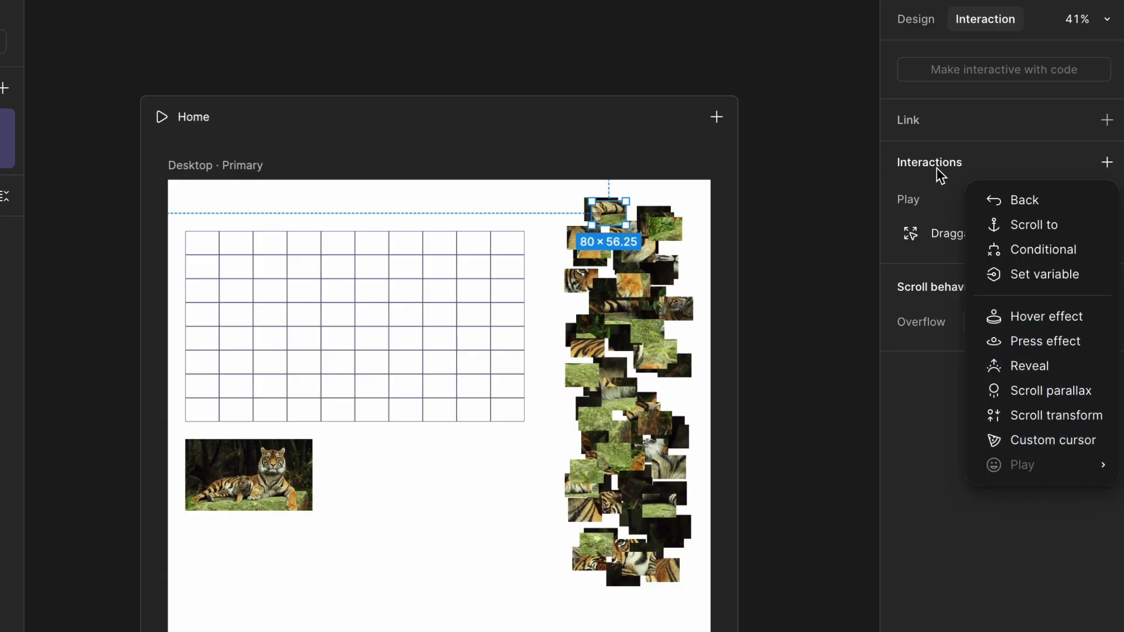
click(816, 165)
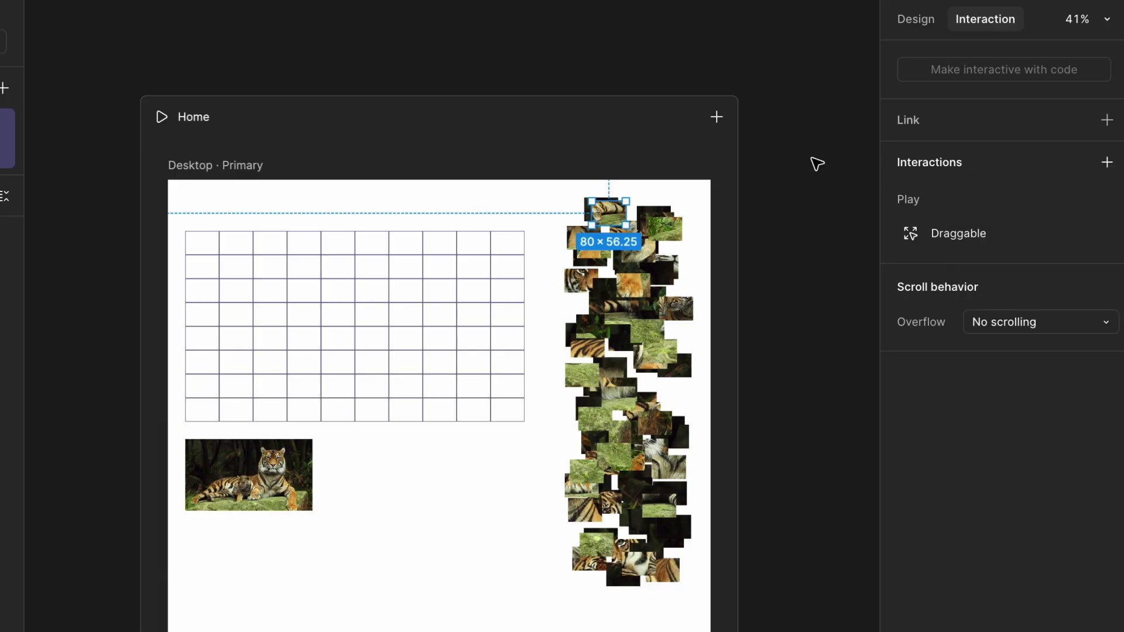
click(817, 165)
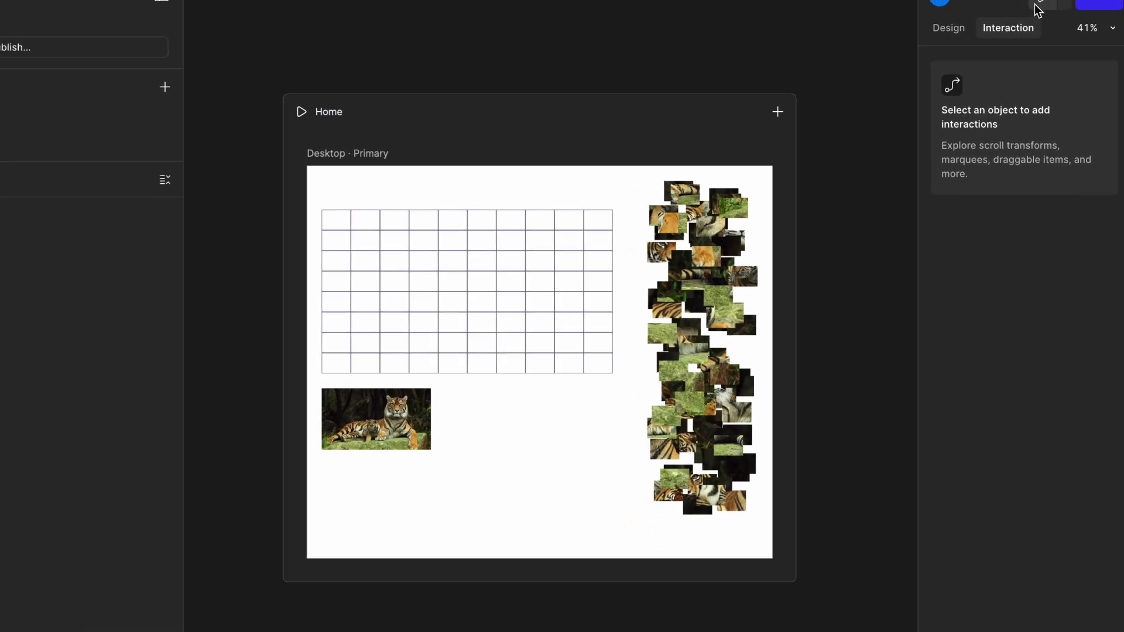
Preview the Home page, look over the puzzle layout and return to the editor.
click(1019, 3)
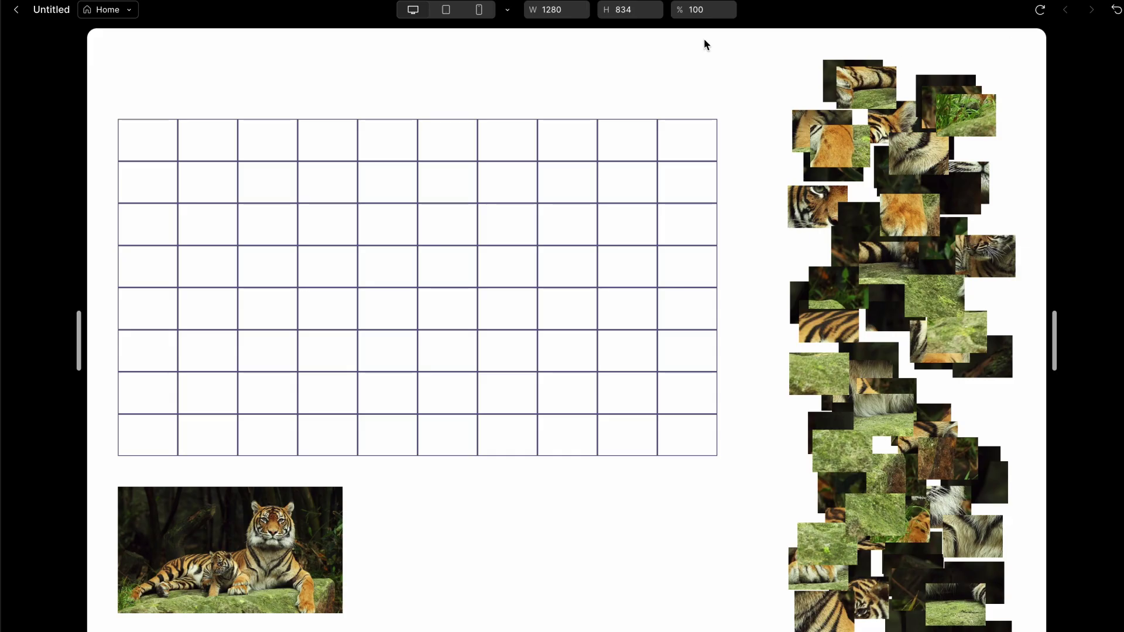
scroll(376, 218, down, 3)
scroll(340, 208, up, 3)
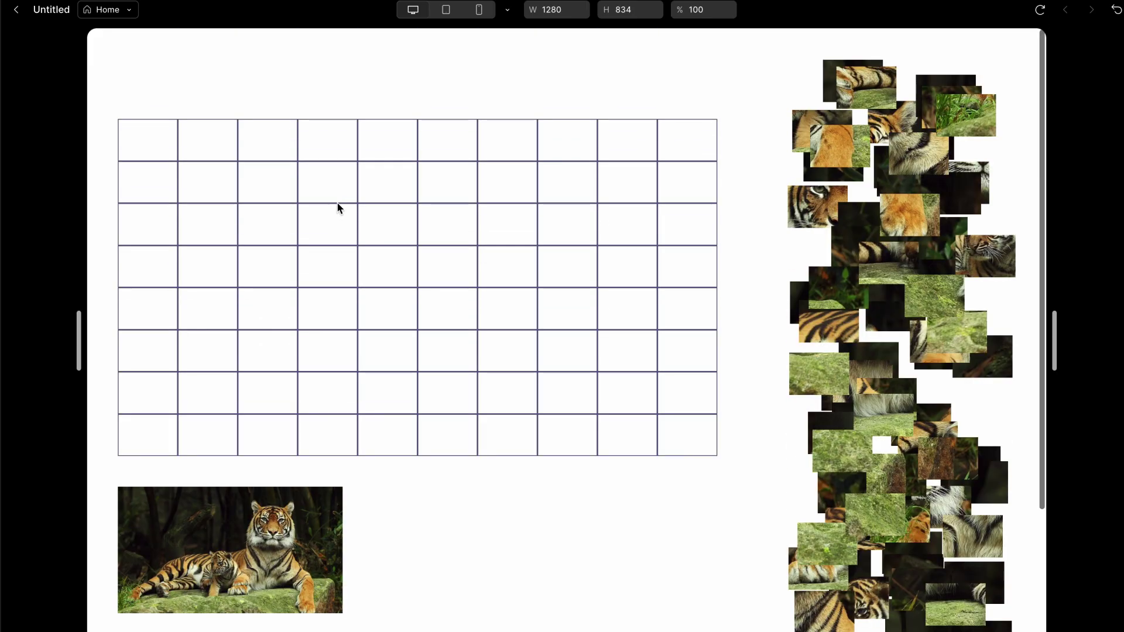
click(16, 14)
click(1057, 10)
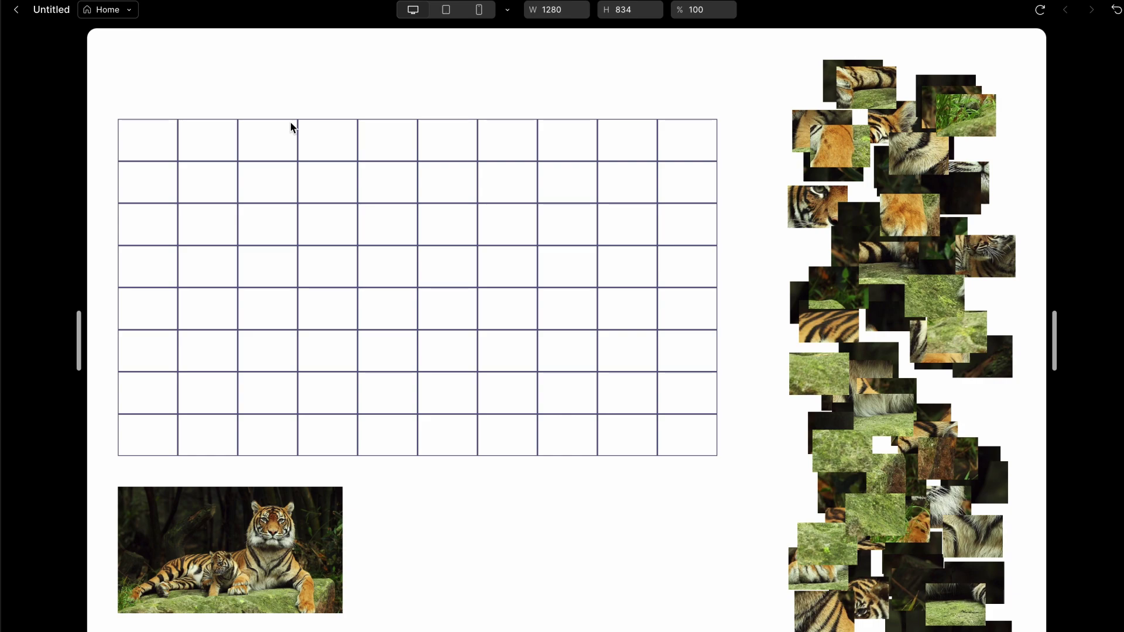
scroll(293, 128, down, 1)
click(22, 15)
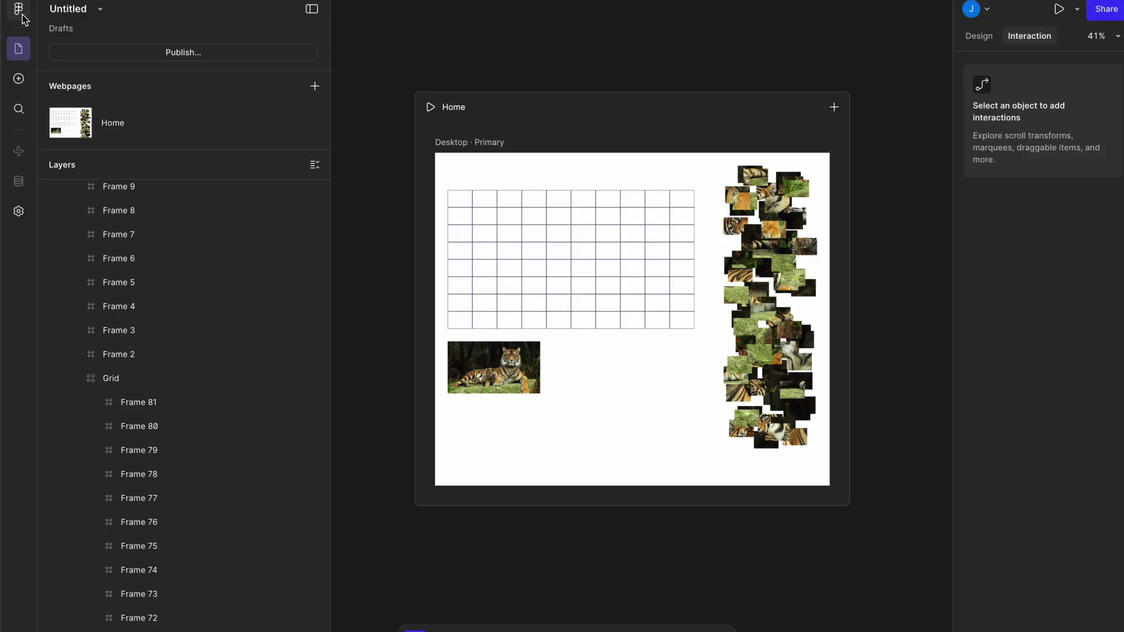
Test the draggable pieces in the preview by moving several tiger and background pieces onto and around the grid, and return to the editor.
click(1058, 8)
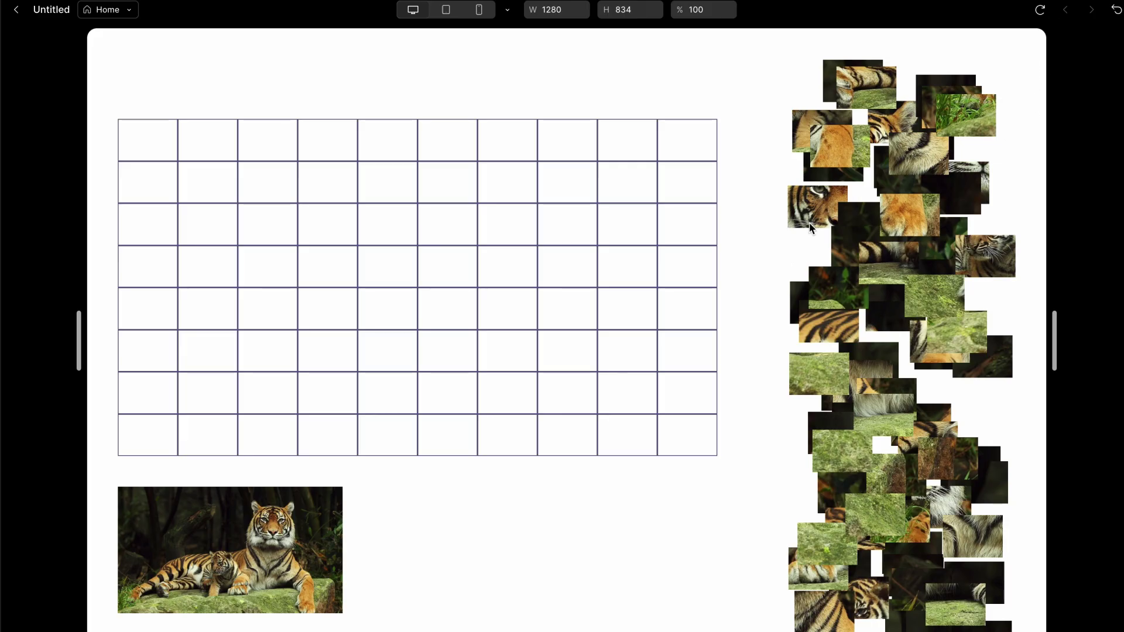
drag(813, 215, 564, 229)
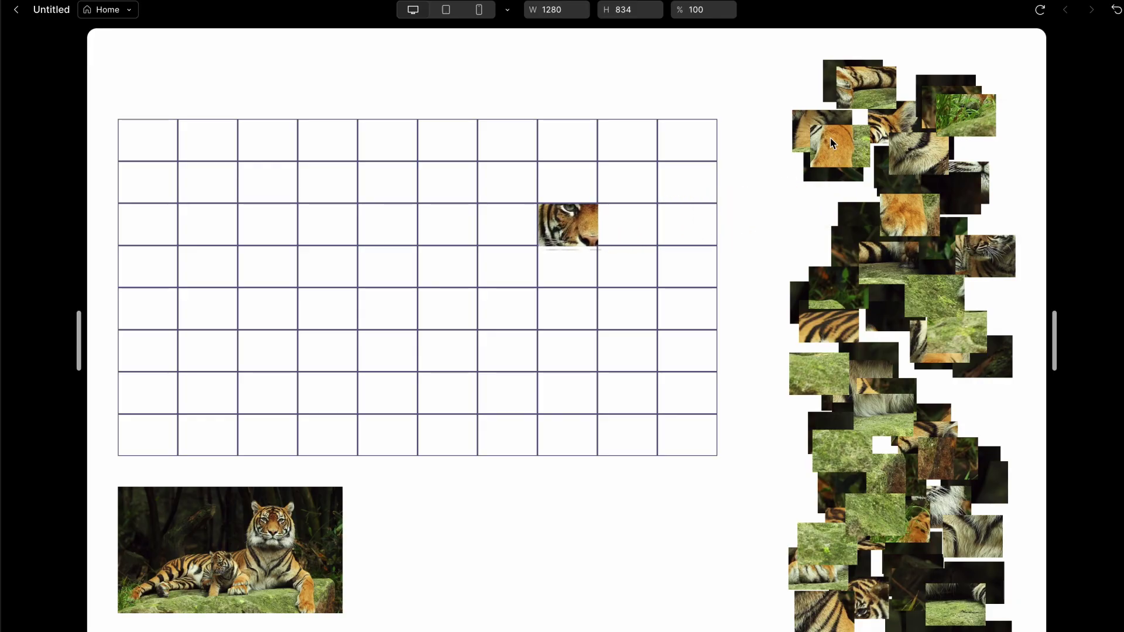
drag(833, 144, 555, 388)
drag(824, 292, 672, 268)
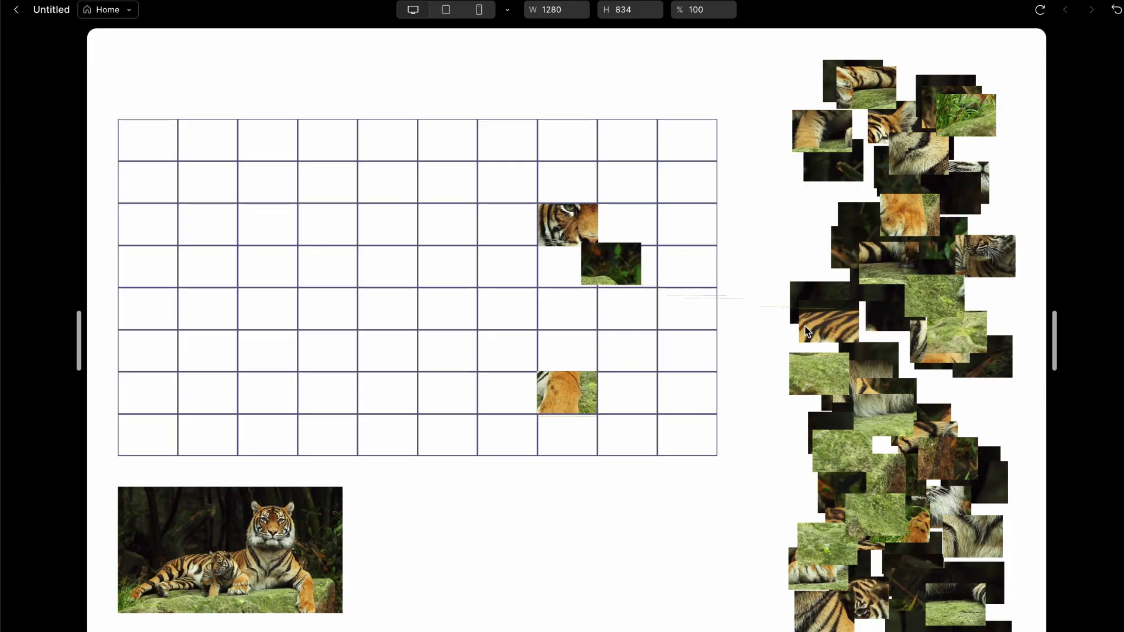
drag(807, 331, 704, 346)
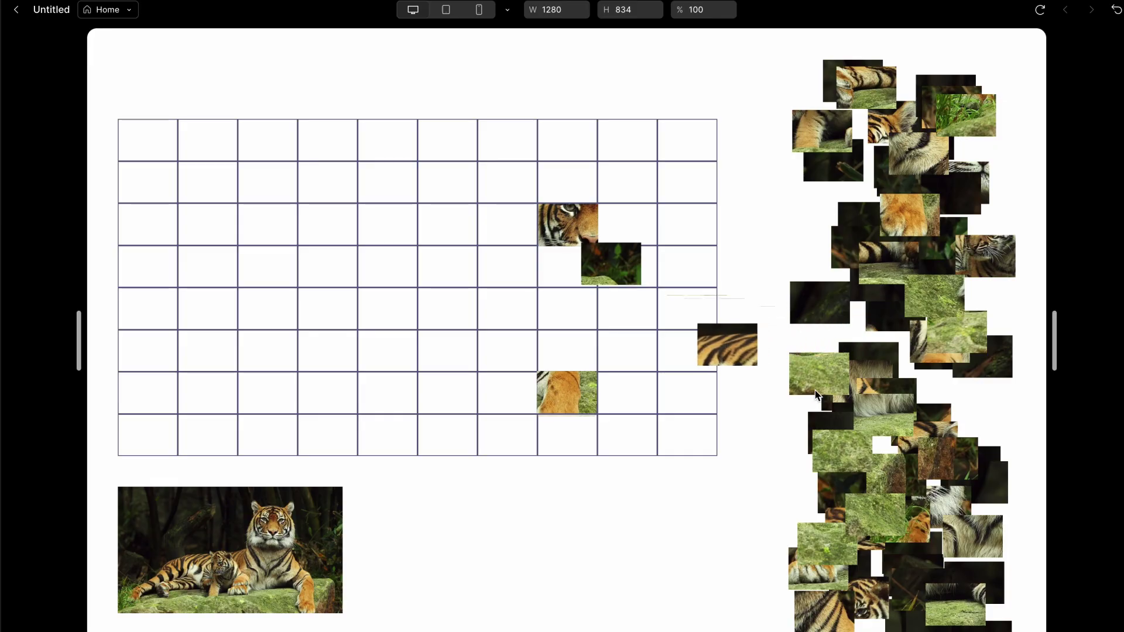
drag(811, 383, 699, 465)
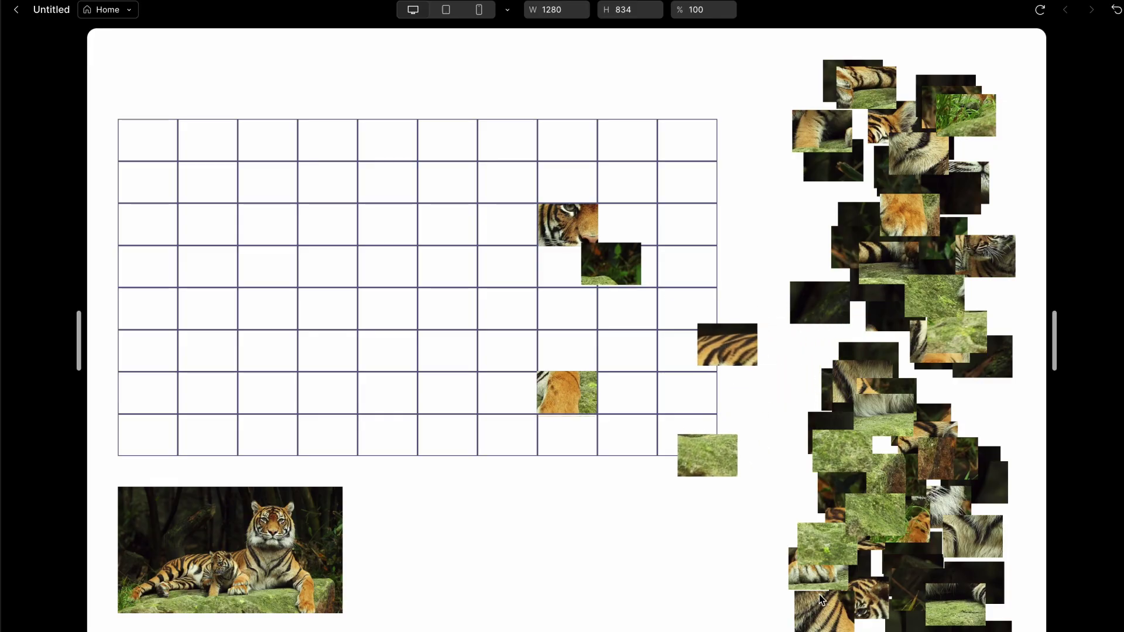
drag(824, 618, 701, 597)
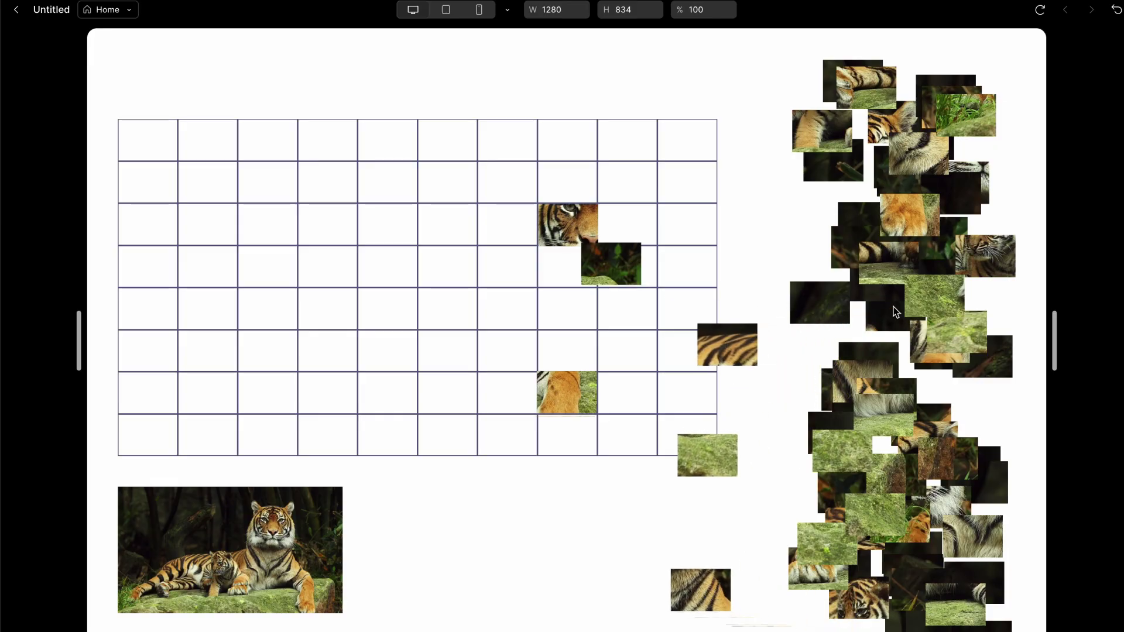
drag(983, 181, 596, 257)
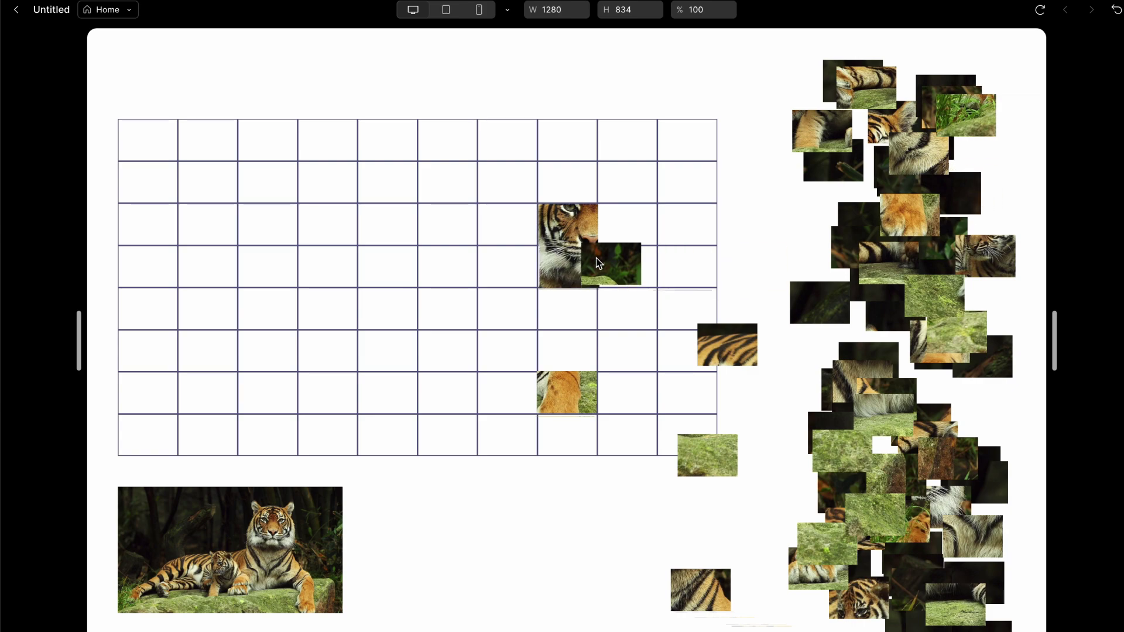
click(16, 10)
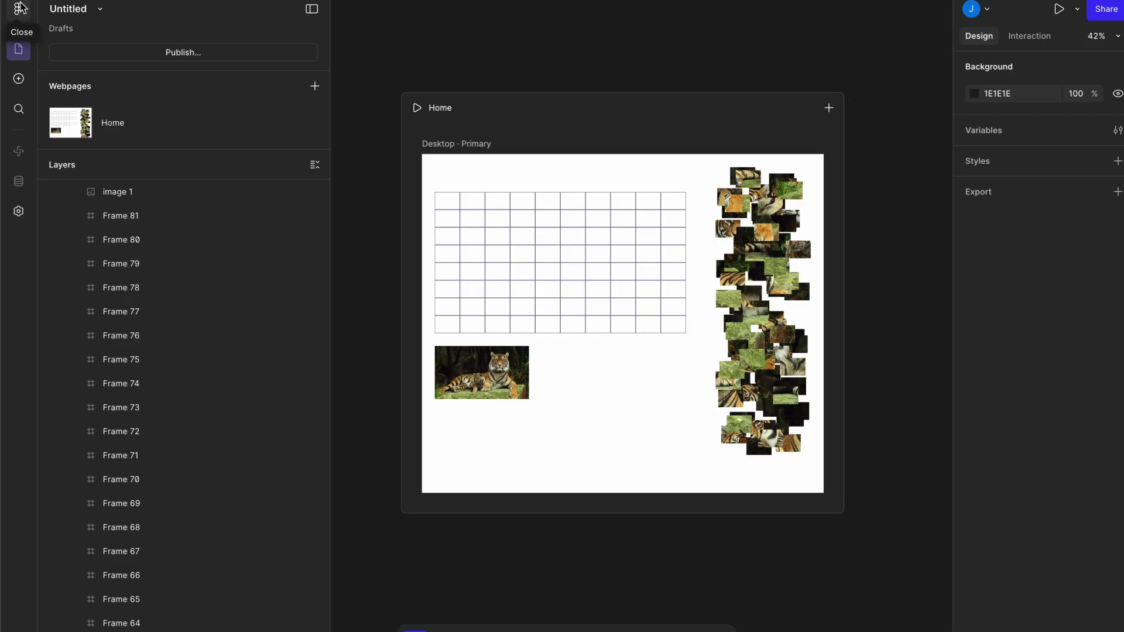
Draw a circle about 64 × 64 on the empty canvas beside the Home page.
scroll(472, 189, down, 5)
scroll(472, 189, left, 2)
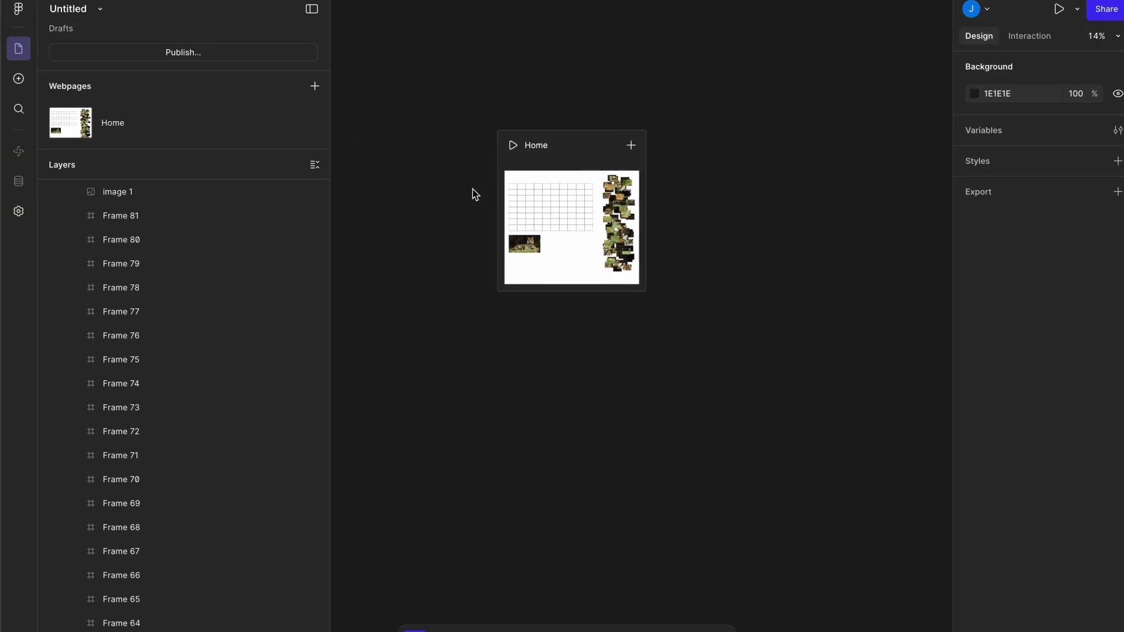
scroll(472, 189, up, 3)
scroll(472, 189, up, 1)
scroll(472, 189, left, 3)
scroll(472, 188, up, 4)
key(r)
mouse_move(559, 202)
mouse_down()
mouse_move(580, 237)
mouse_move(594, 237)
mouse_up()
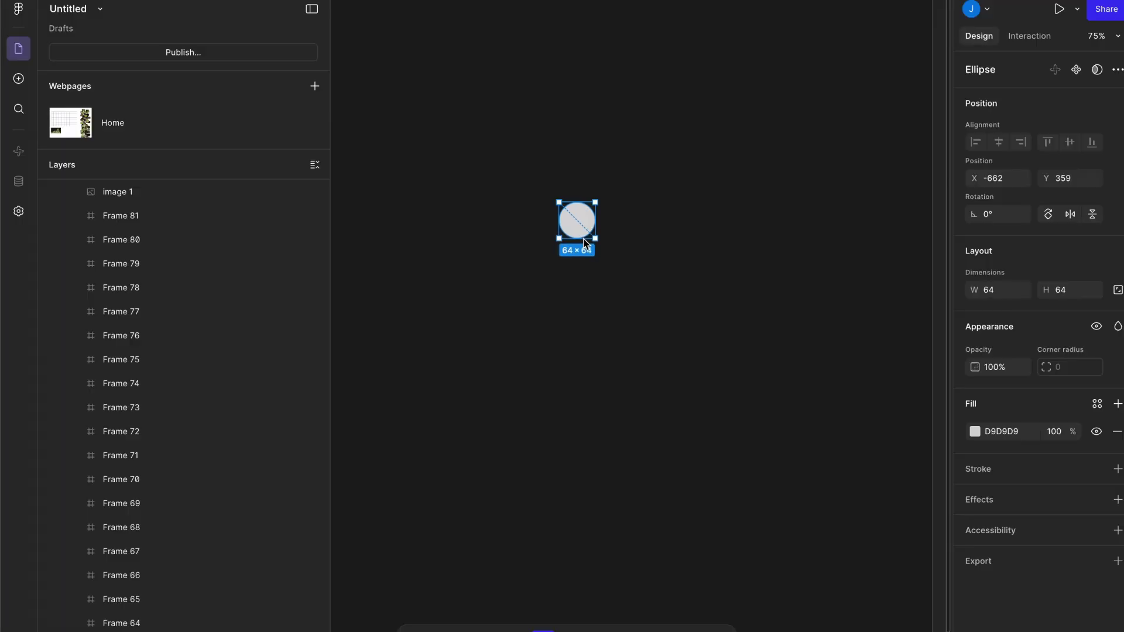
Lock the circle's proportions and resize it to 20 × 20.
click(1117, 290)
click(1006, 295)
text(20)
key(Return)
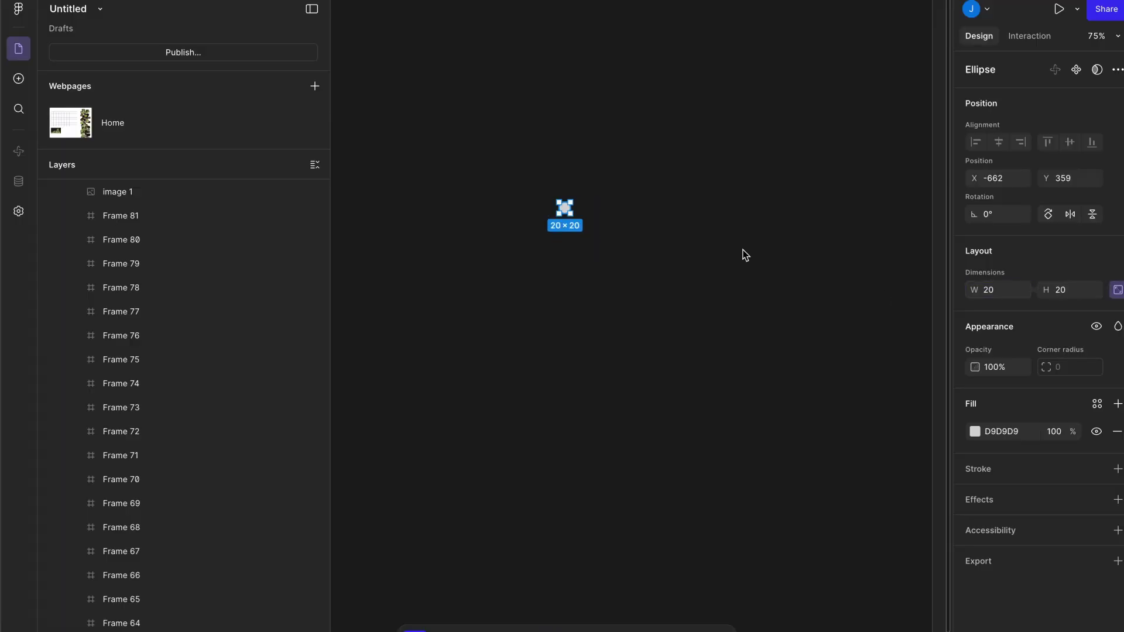
Wrap the circle in an auto layout frame with 3 horizontal and 3 vertical padding.
scroll(569, 210, up, 10)
scroll(570, 210, up, 2)
key(shift+a)
click(999, 453)
text(3)
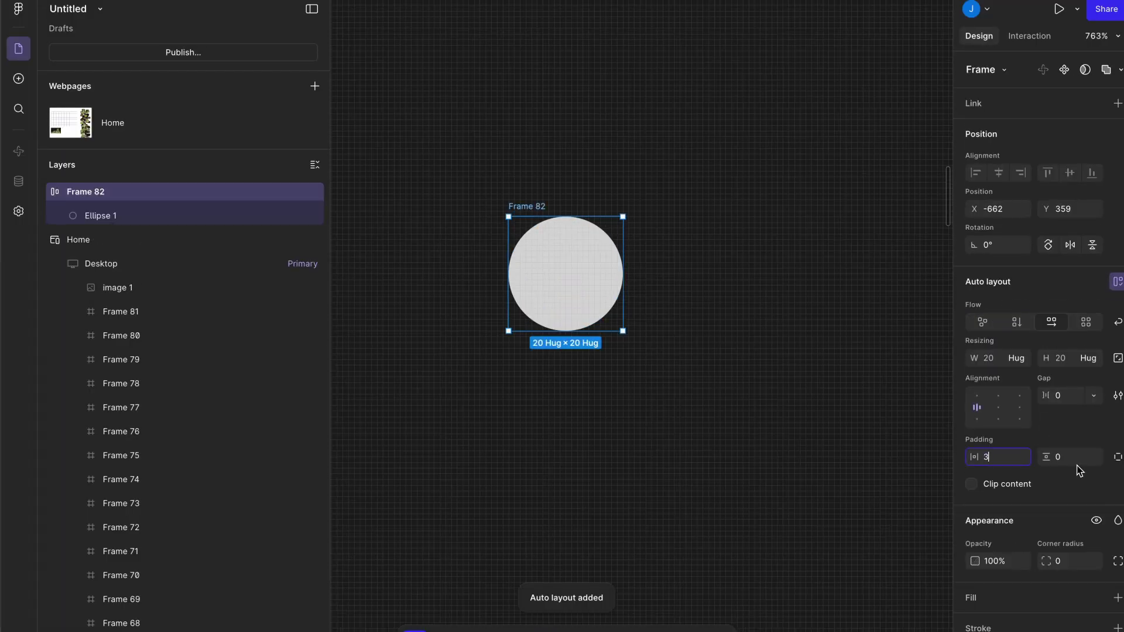
click(1074, 457)
text(3)
key(Return)
Shape the circle's frame into a light blue pill with fill B4C1E6, corner radius 30 and width 40.
scroll(1067, 472, down, 2)
click(1117, 538)
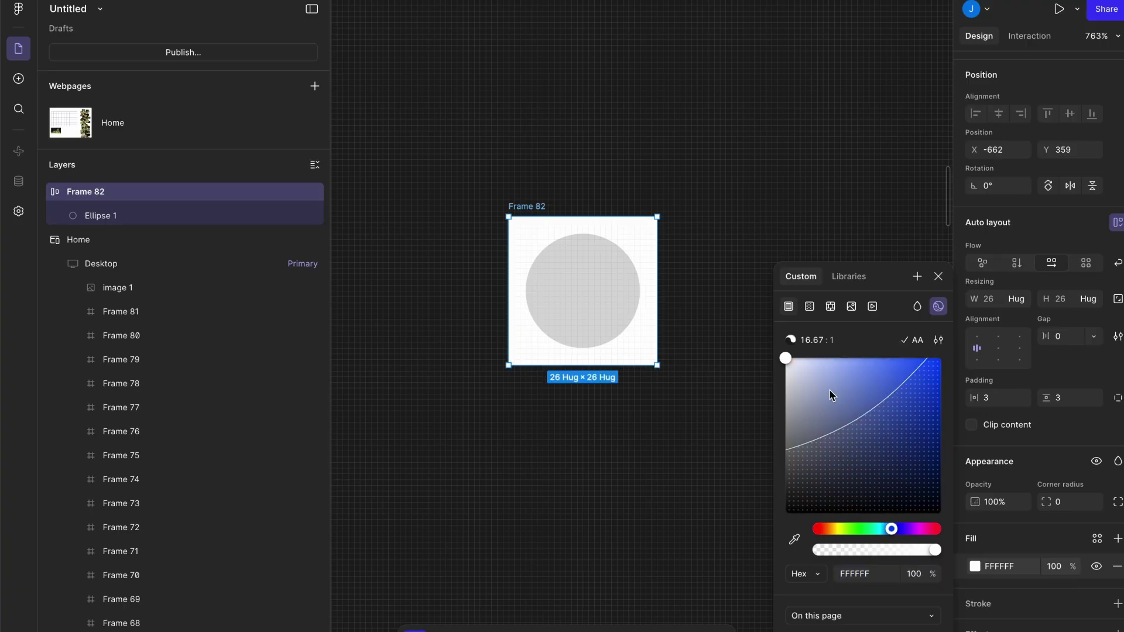
click(819, 374)
click(1064, 498)
text(30)
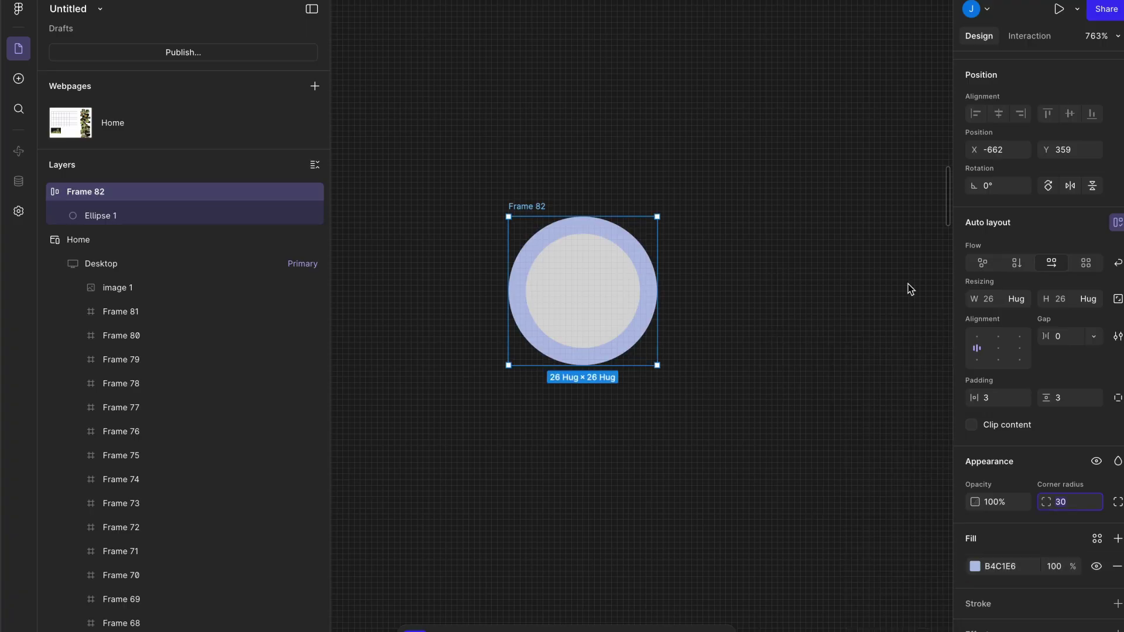
text(40)
key(Return)
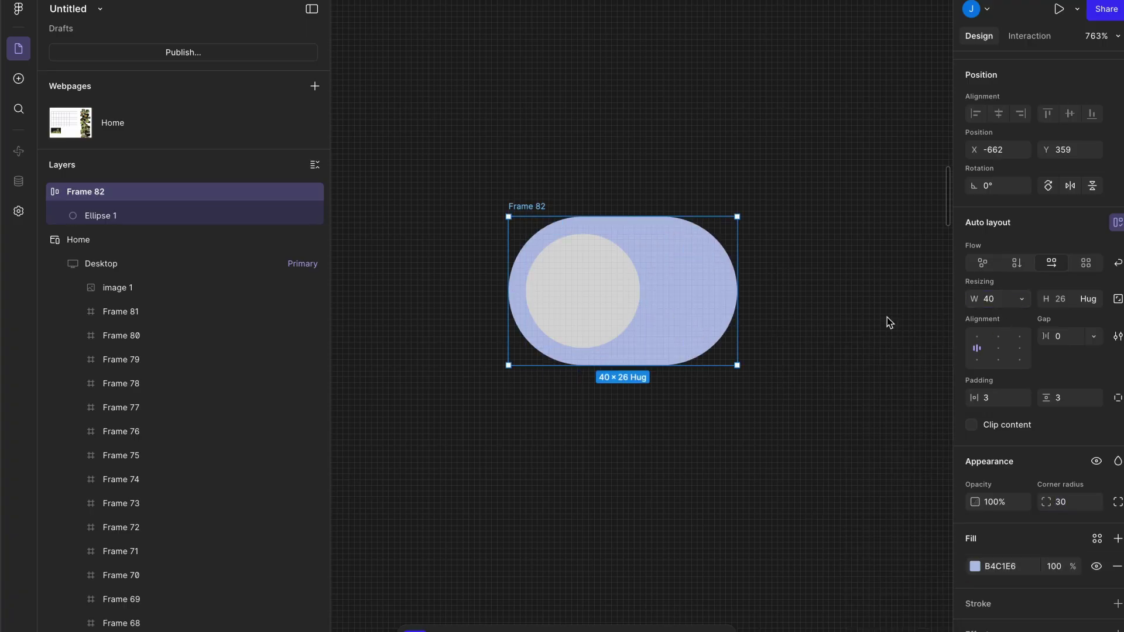
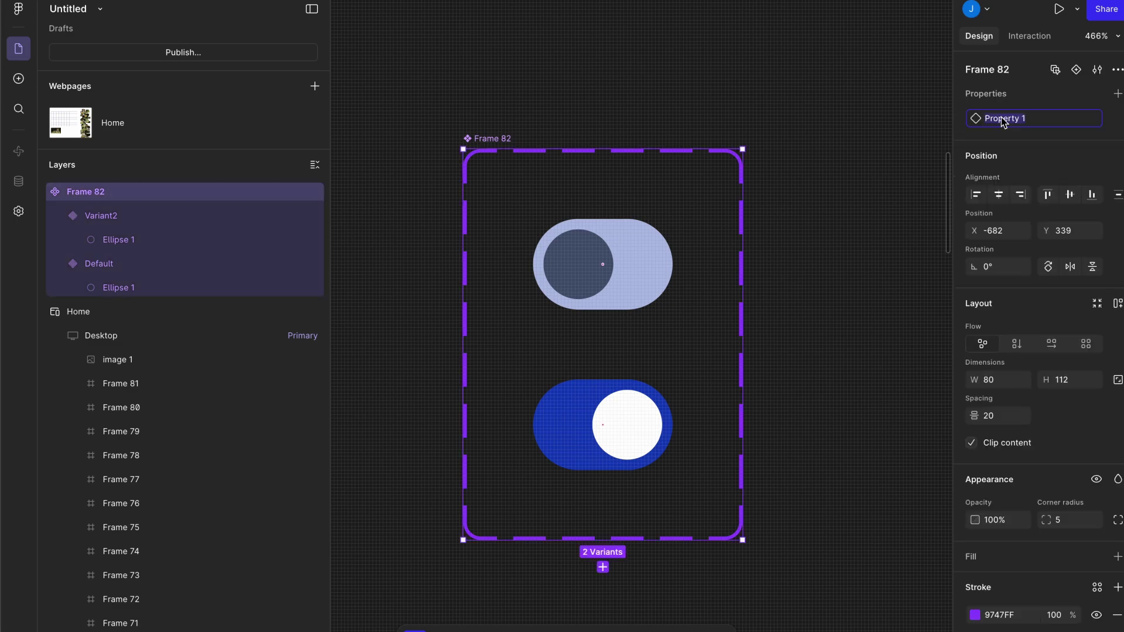
Name the component's variant property toggle on and set the light blue variant's value to false.
text(toggle on)
click(589, 100)
click(627, 247)
click(1066, 119)
text(false)
key(Return)
Set the toggle on value of the dark blue variant to true.
click(615, 462)
click(1065, 119)
text(tr)
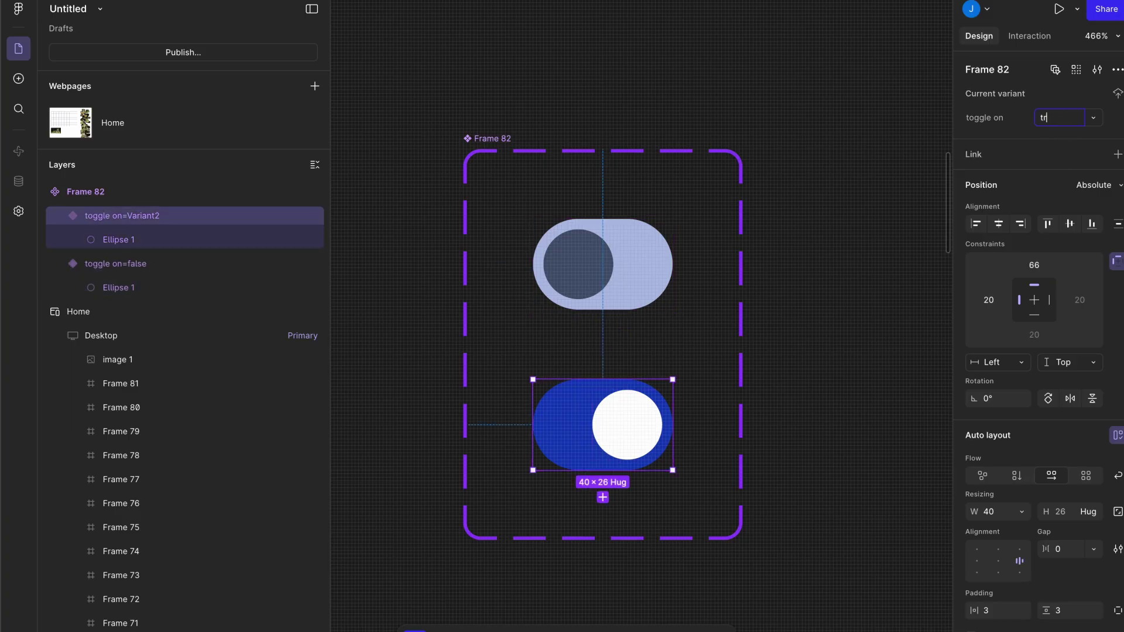
key(Return)
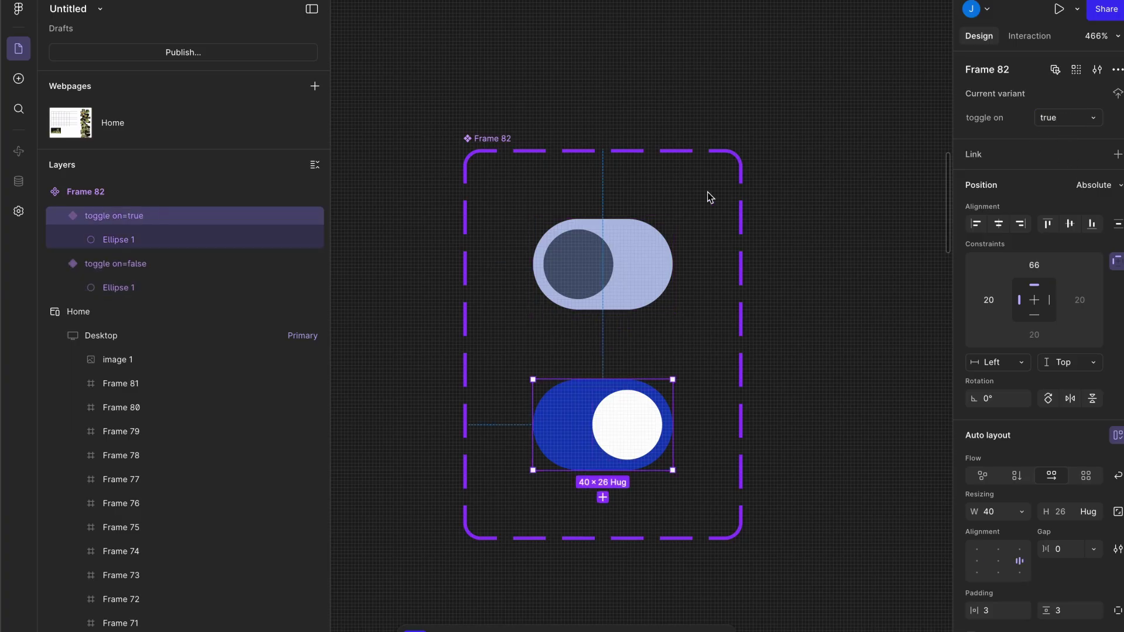
Rename the Frame 82 component set as Toggle.
click(506, 143)
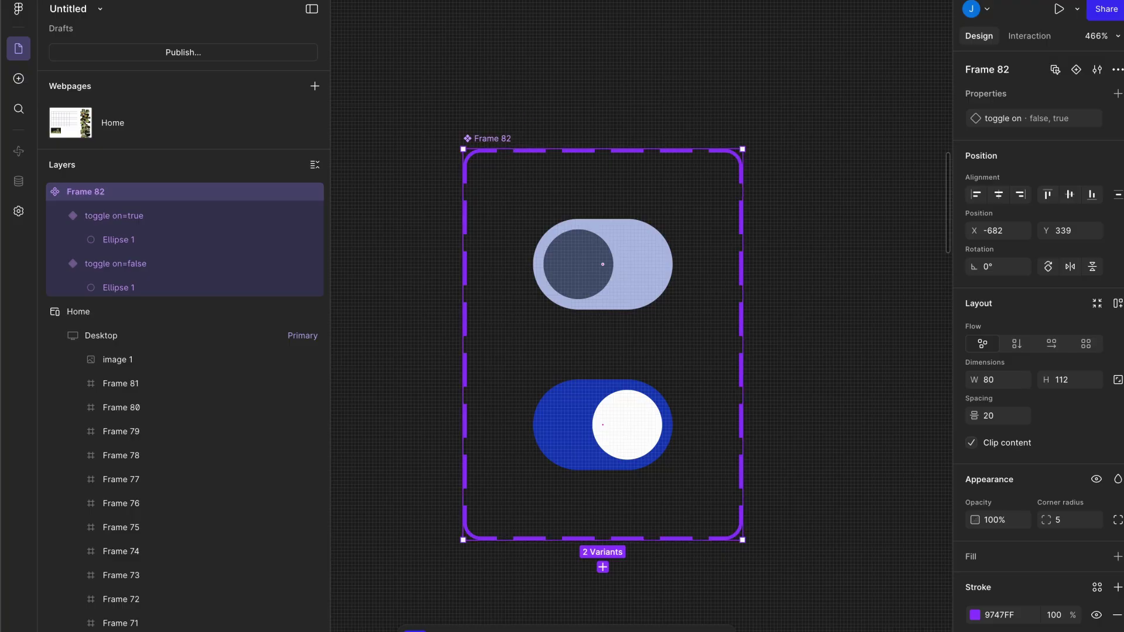
click(426, 80)
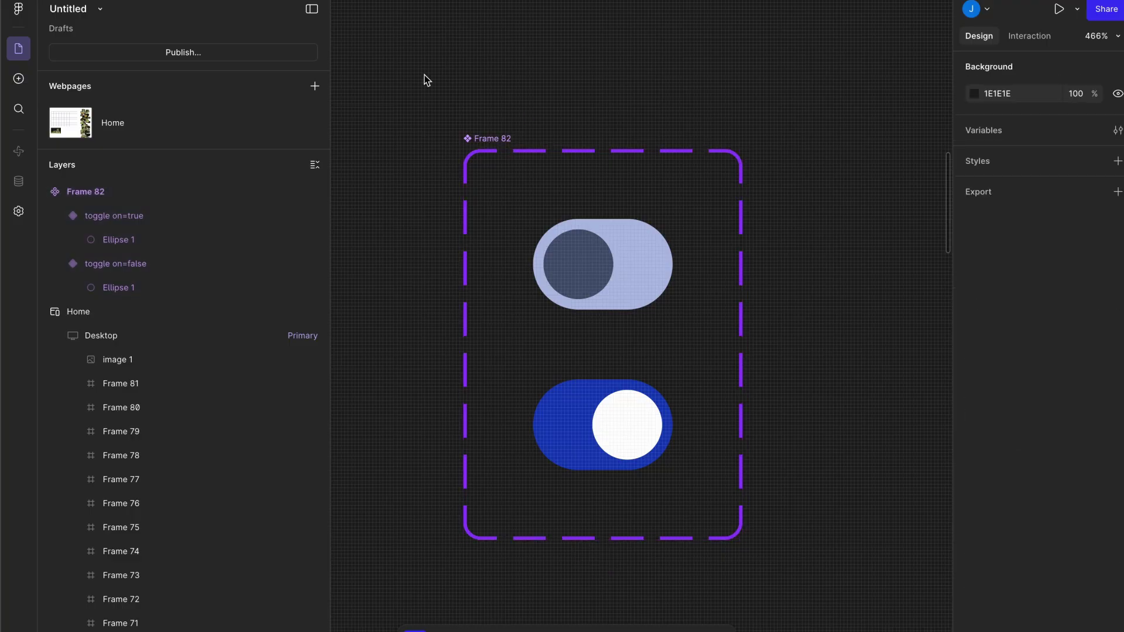
click(480, 140)
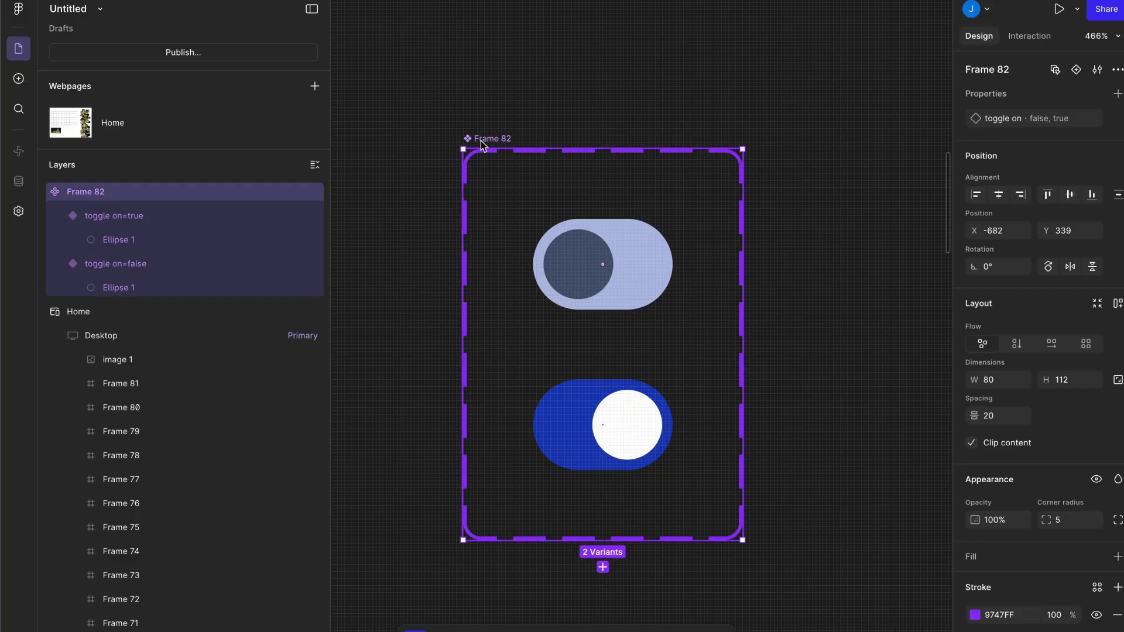
double_click(492, 138)
text(Toggle)
key(Return)
Place a copy of the light blue toggle variant on the Desktop frame of the Home page.
click(571, 239)
scroll(570, 234, down, 5)
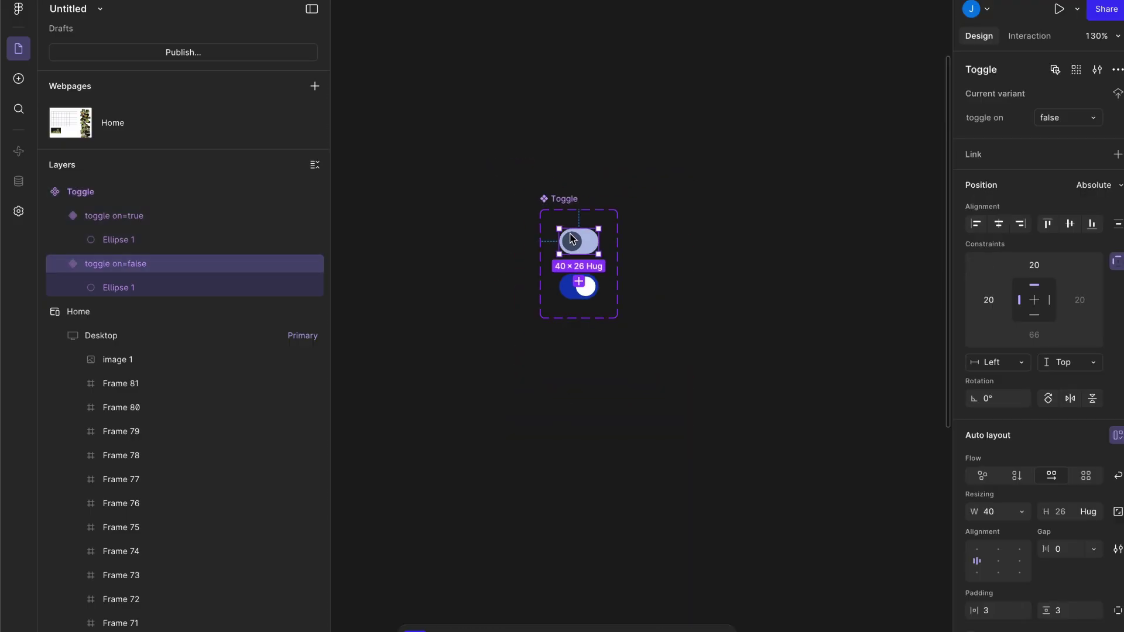
scroll(572, 238, right, 5)
scroll(571, 239, down, 5)
click(732, 345)
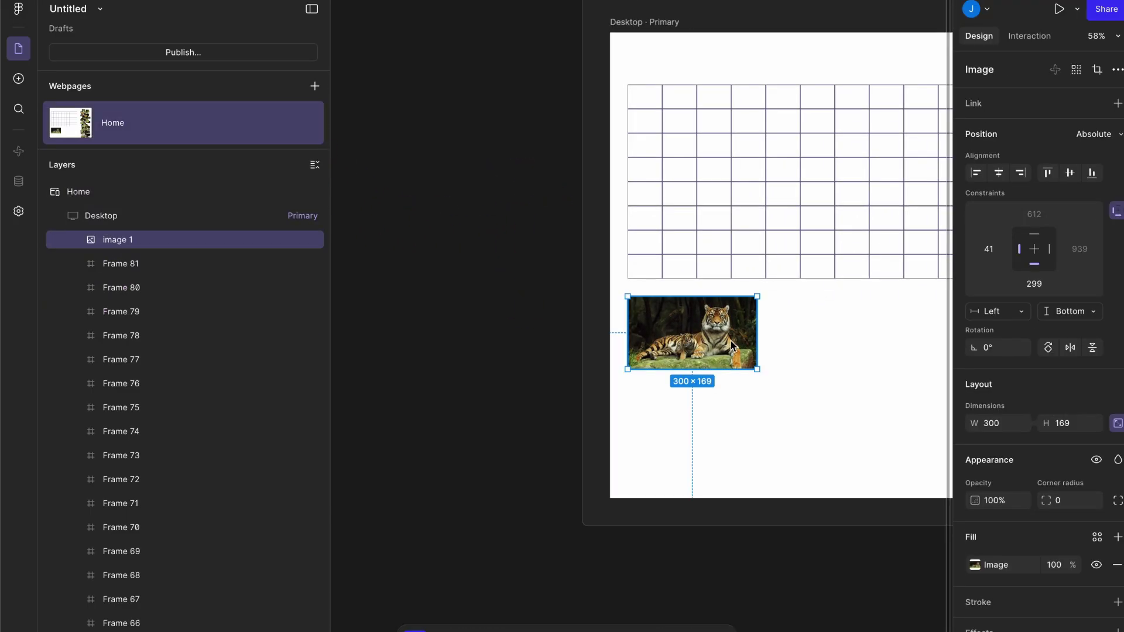
scroll(752, 343, right, 3)
scroll(752, 343, up, 5)
key(super+v)
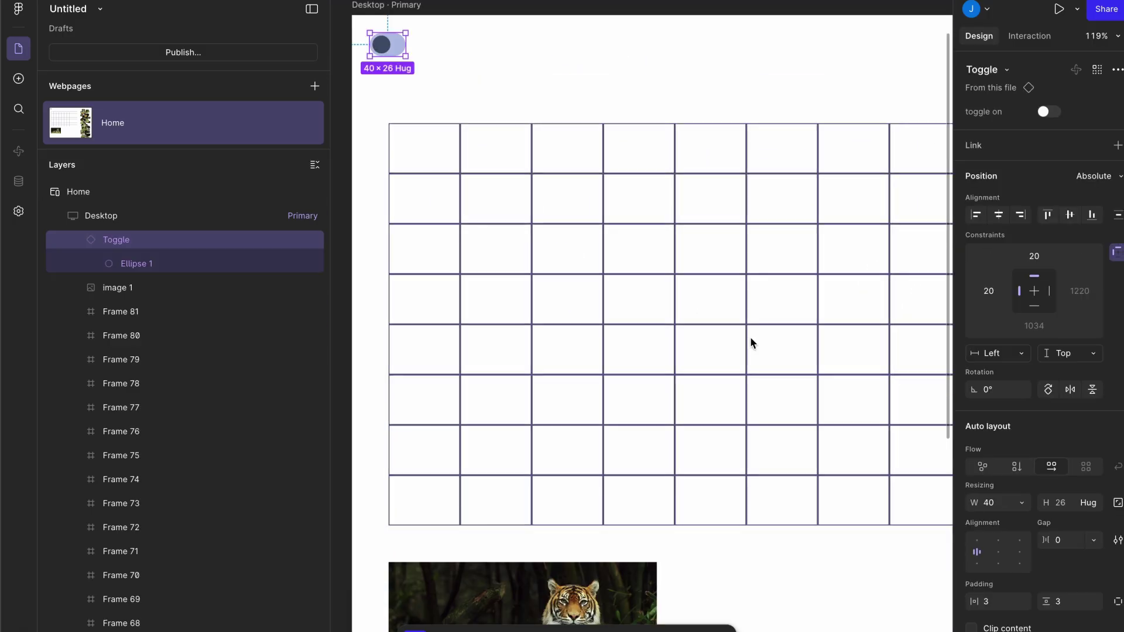
Move the Toggle instance below the grid, just beside the tiger reference image.
scroll(749, 343, down, 5)
drag(460, 127, 622, 412)
scroll(619, 409, up, 5)
scroll(624, 418, down, 5)
click(665, 398)
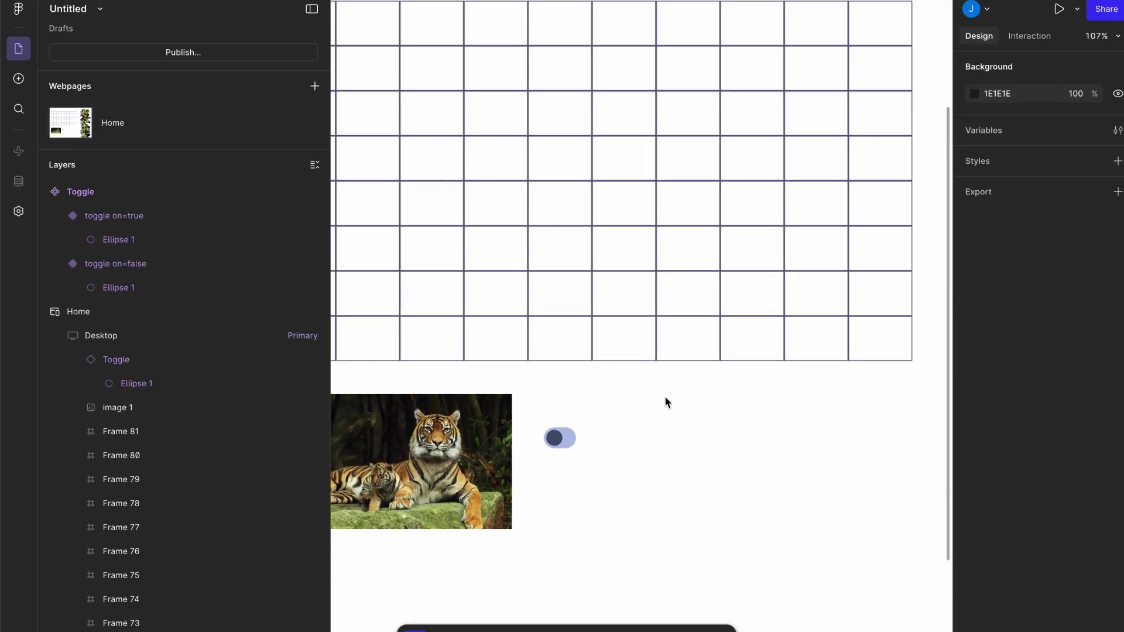
Create a boolean variable named image with the value False.
scroll(664, 396, down, 5)
click(1117, 131)
drag(378, 66, 852, 89)
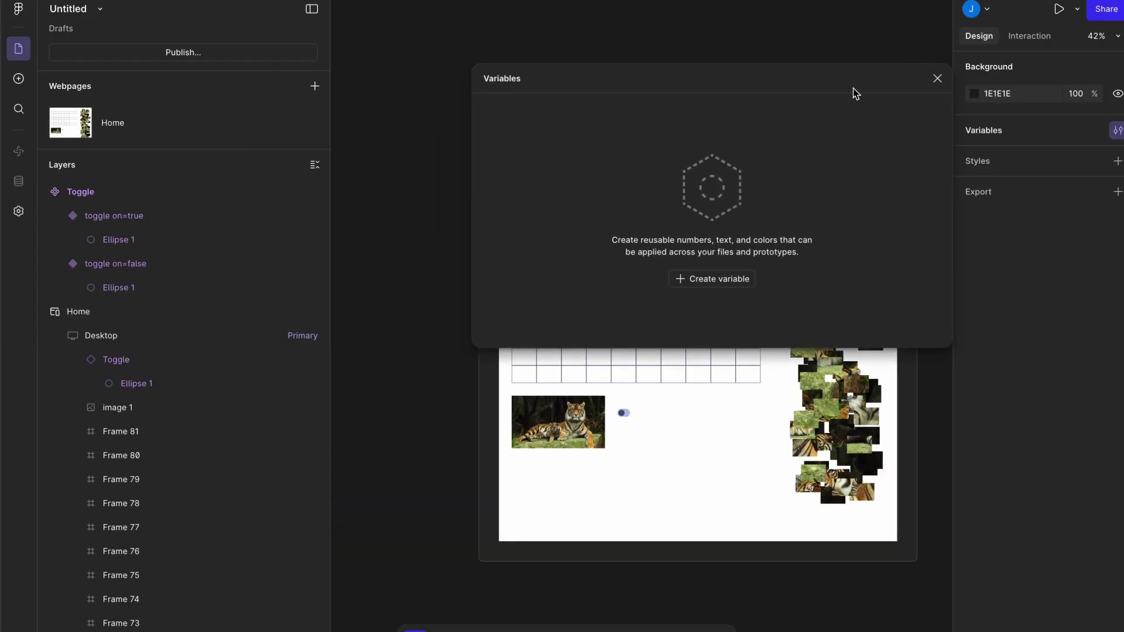
click(734, 285)
click(738, 369)
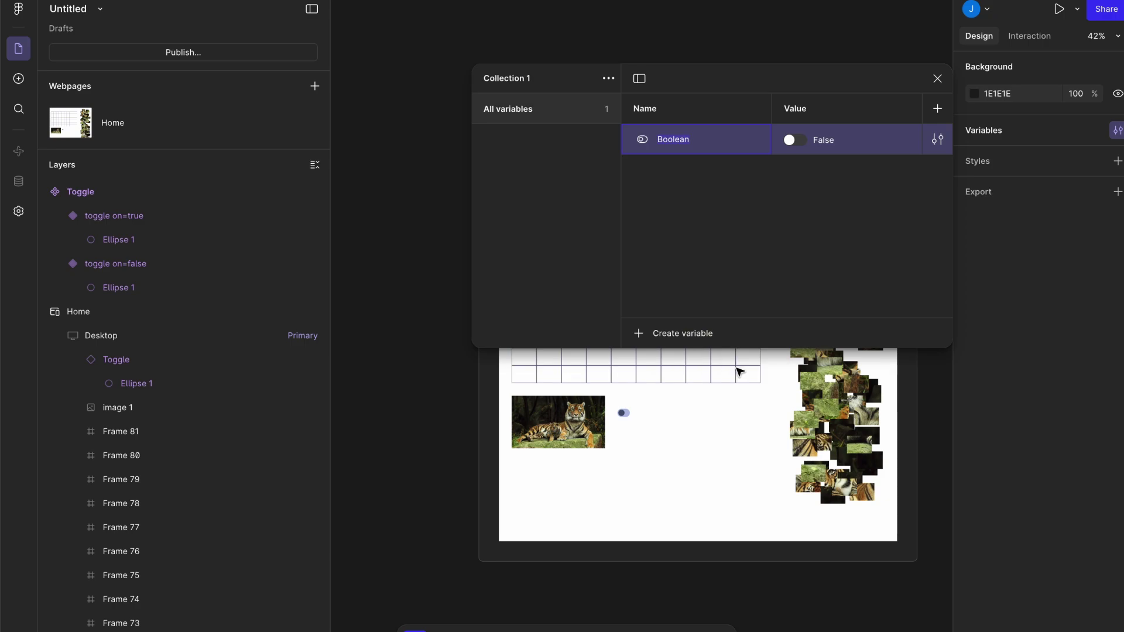
text(image)
click(818, 166)
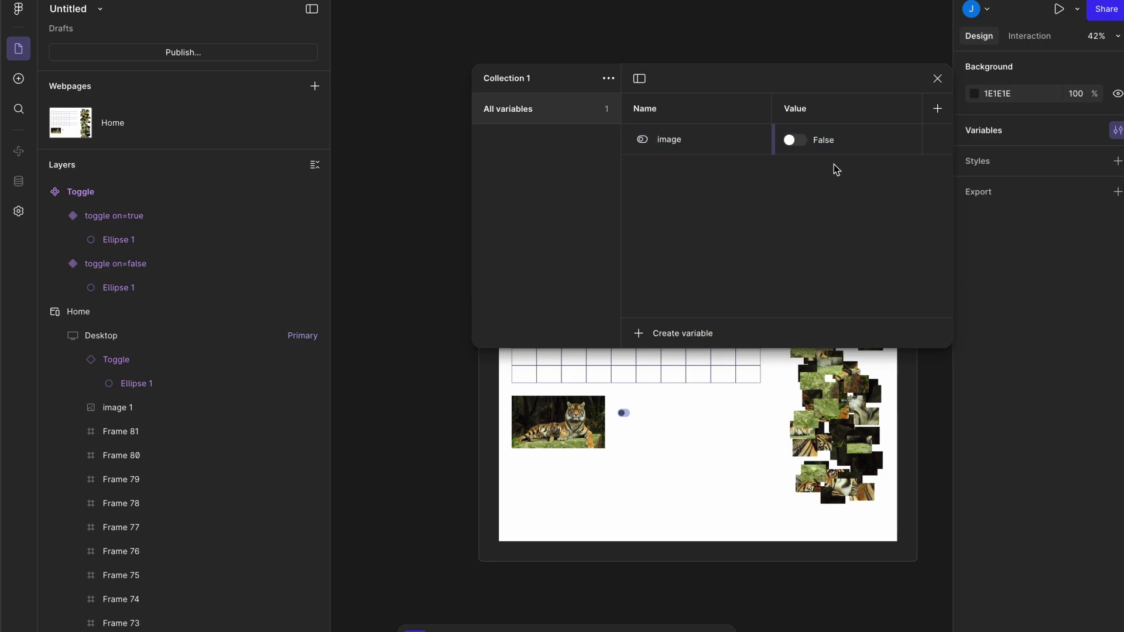
click(938, 80)
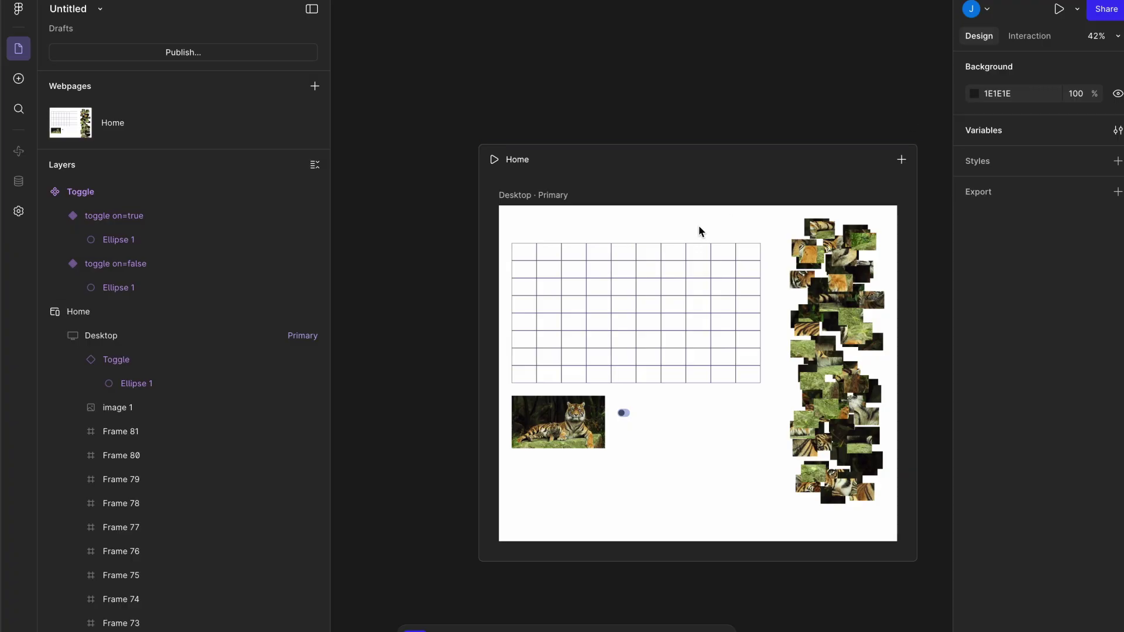
Bind the visibility of the hidden tiger image inside the Grid frame to the image variable.
click(727, 269)
scroll(726, 269, up, 5)
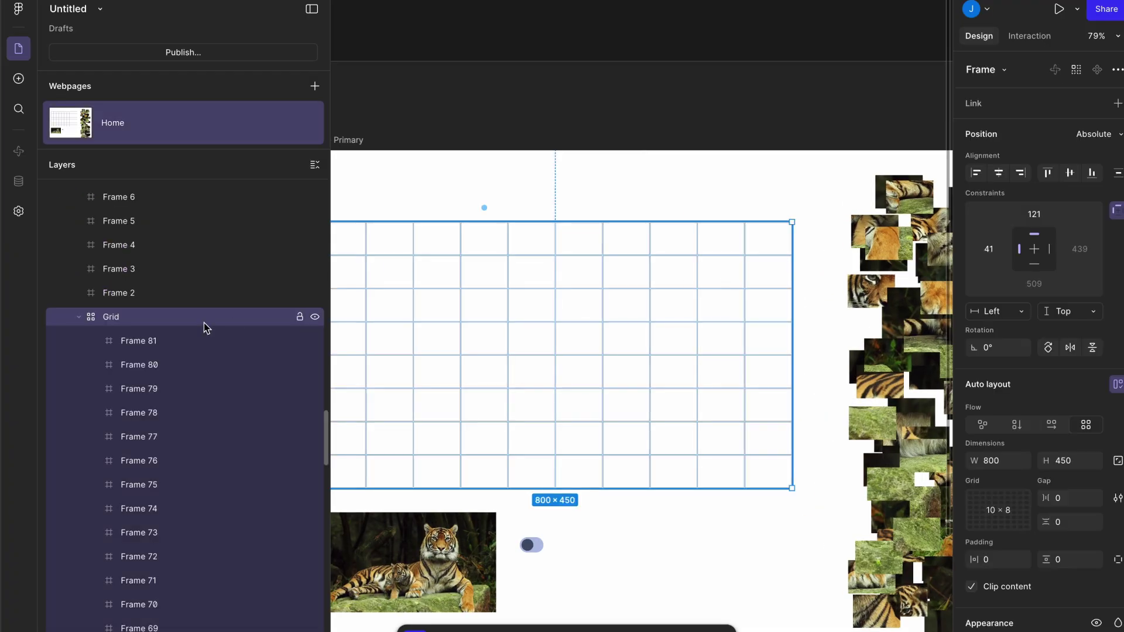
scroll(205, 326, down, 20)
click(133, 622)
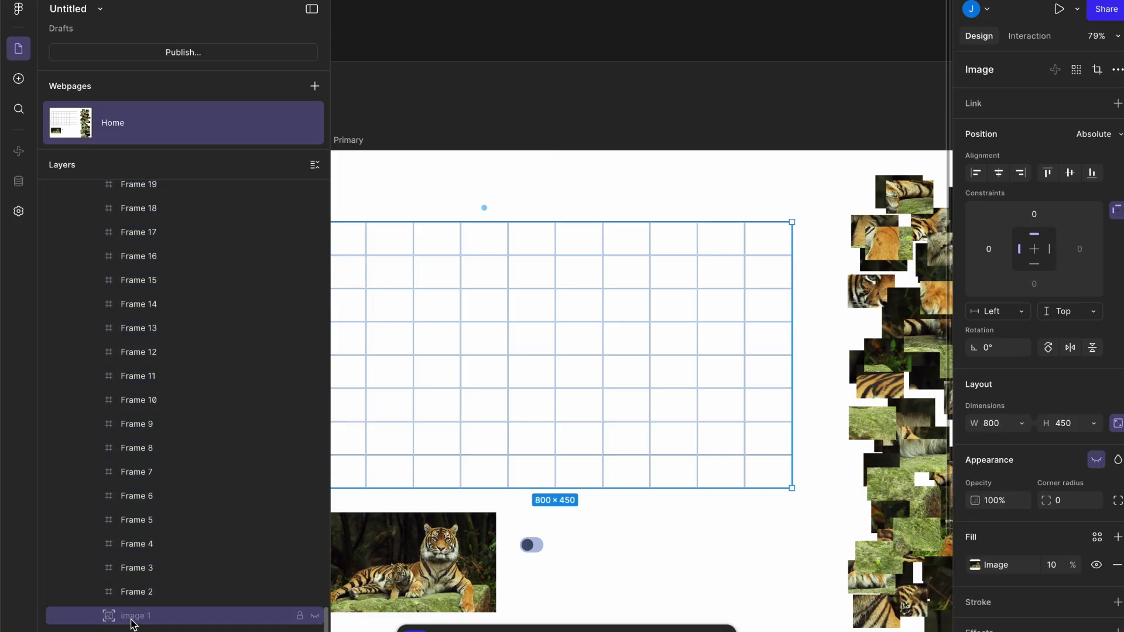
key(shift+1)
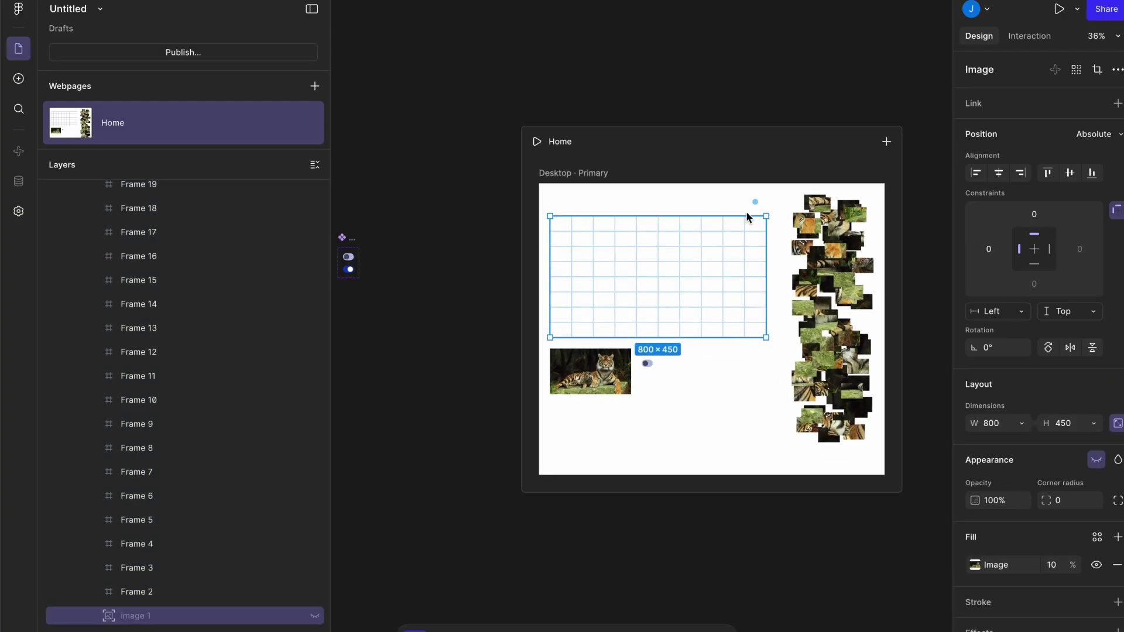
scroll(1074, 394, down, 3)
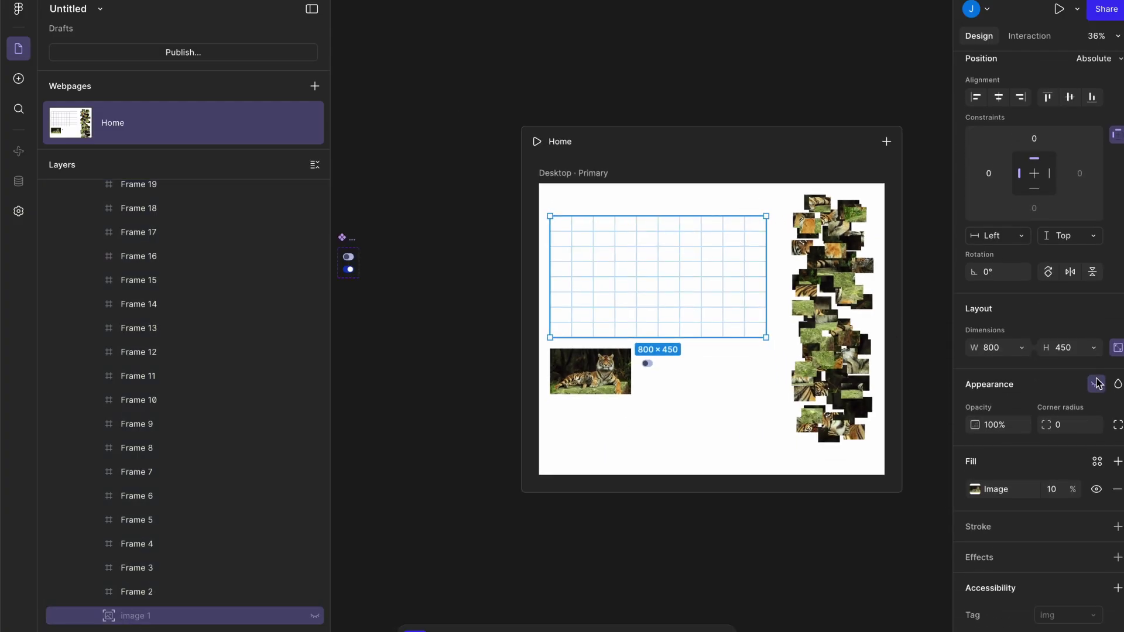
click(1097, 384)
click(1039, 474)
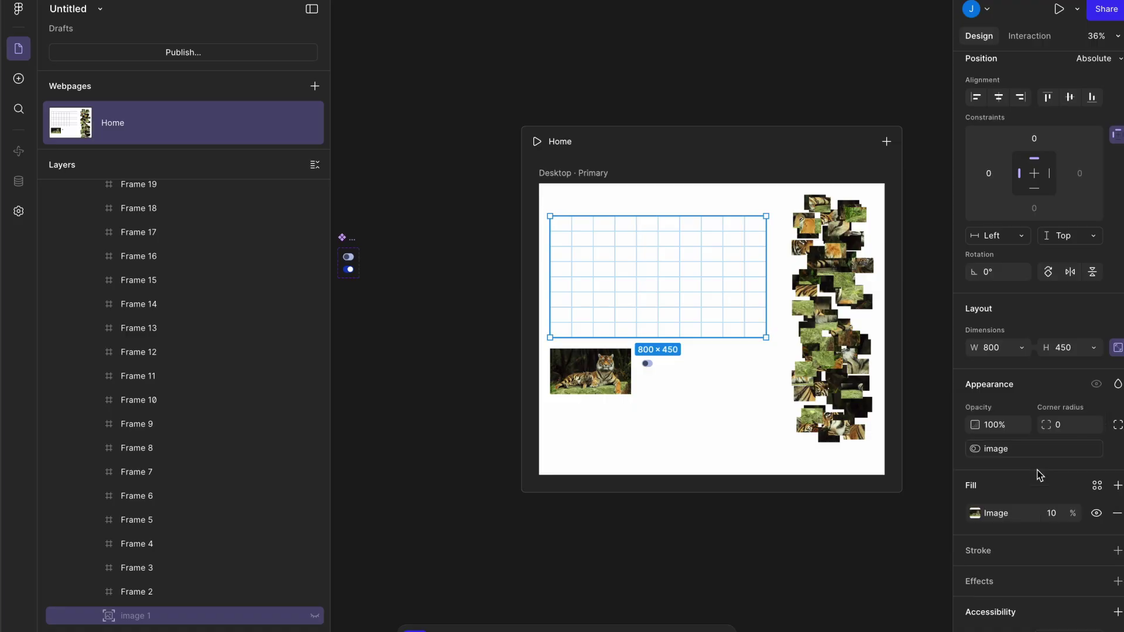
scroll(884, 102, down, 2)
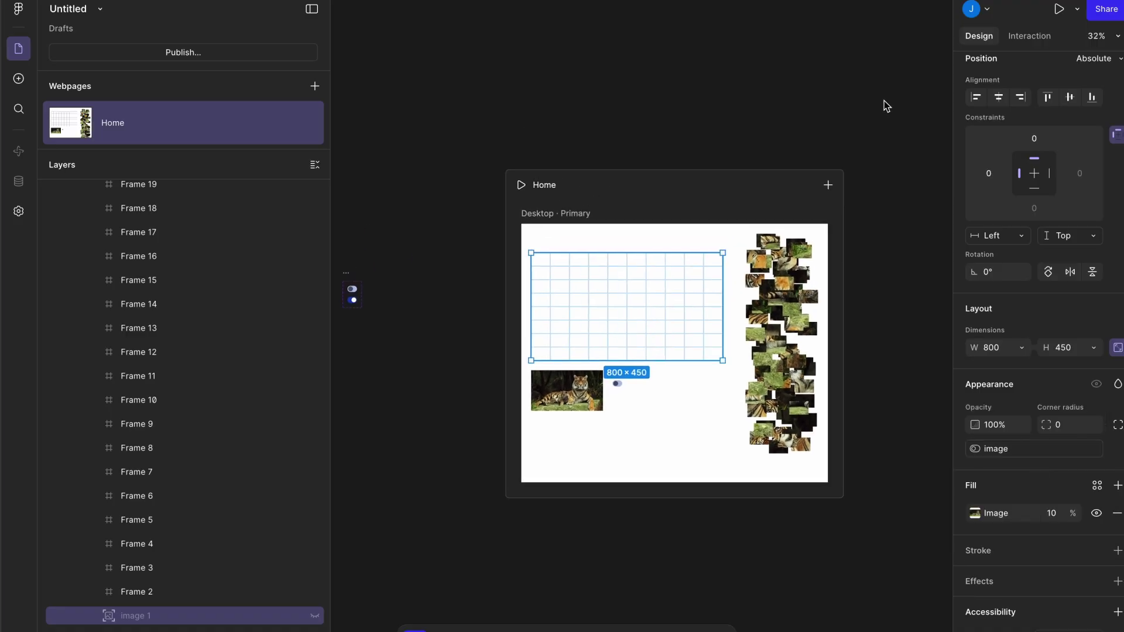
Test the image variable by switching its value between True and False while watching the grid, ending on False.
click(883, 102)
click(1118, 130)
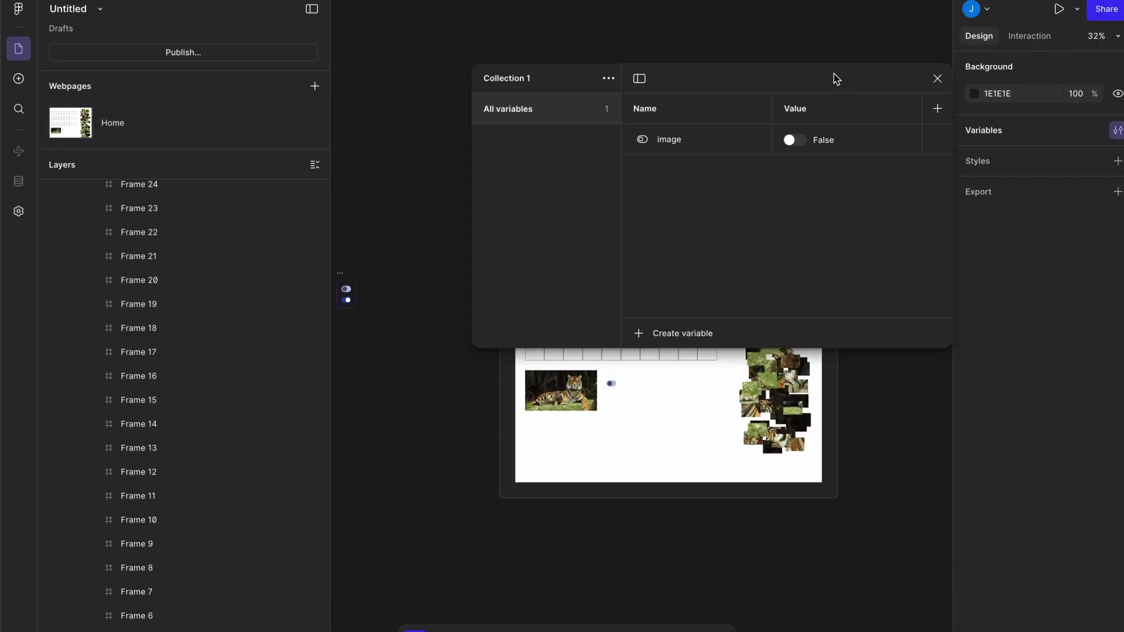
drag(822, 73, 804, 394)
click(782, 462)
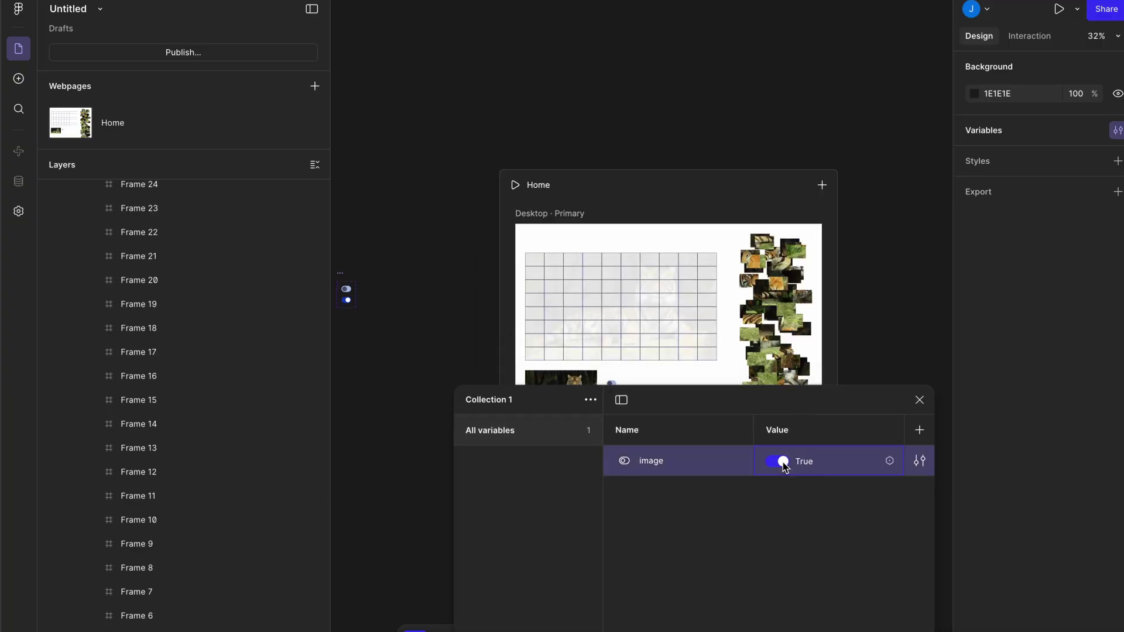
scroll(688, 357, up, 8)
click(782, 462)
click(782, 462)
click(781, 462)
click(782, 462)
click(782, 462)
click(782, 461)
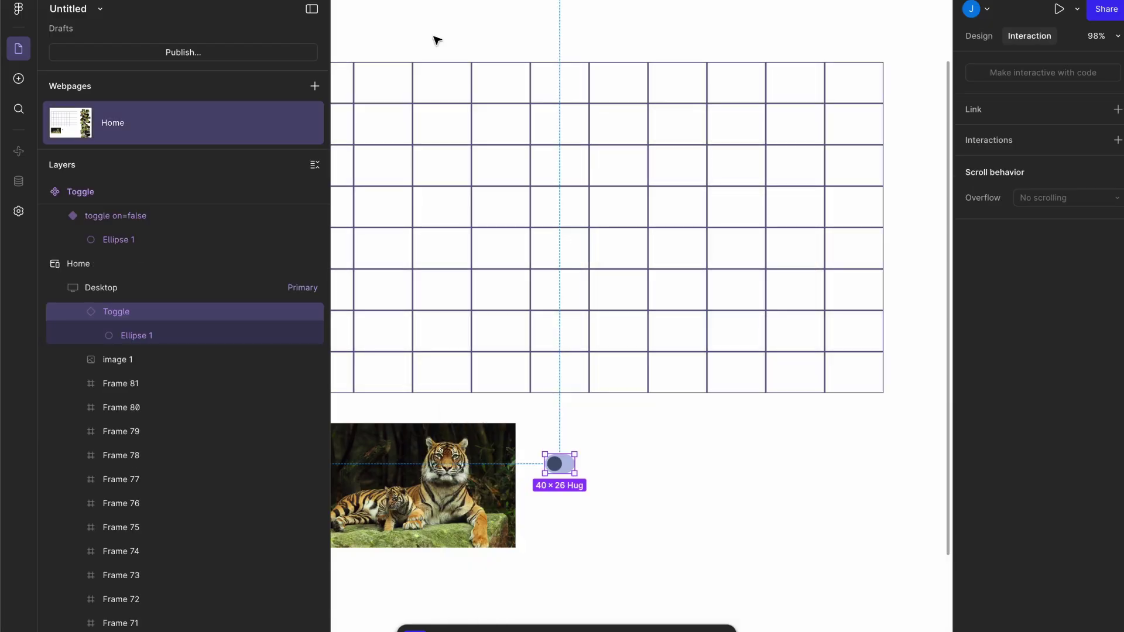
Add an on-click interaction to the light blue toggle variant that sets the image variable to true.
click(436, 40)
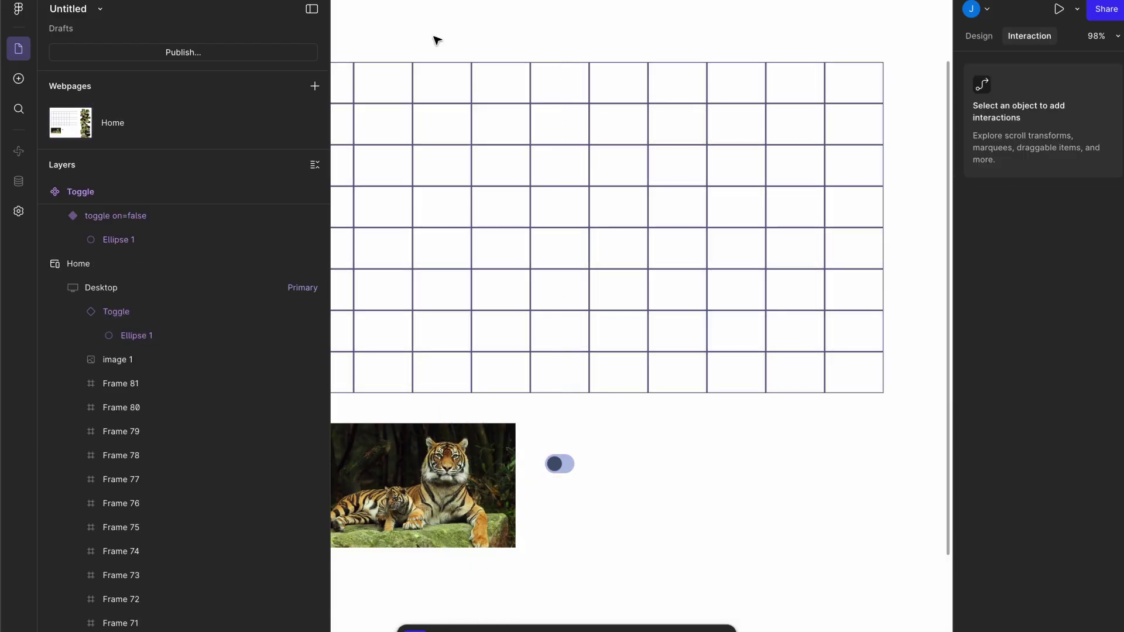
scroll(437, 40, down, 6)
scroll(438, 40, left, 8)
scroll(703, 89, up, 9)
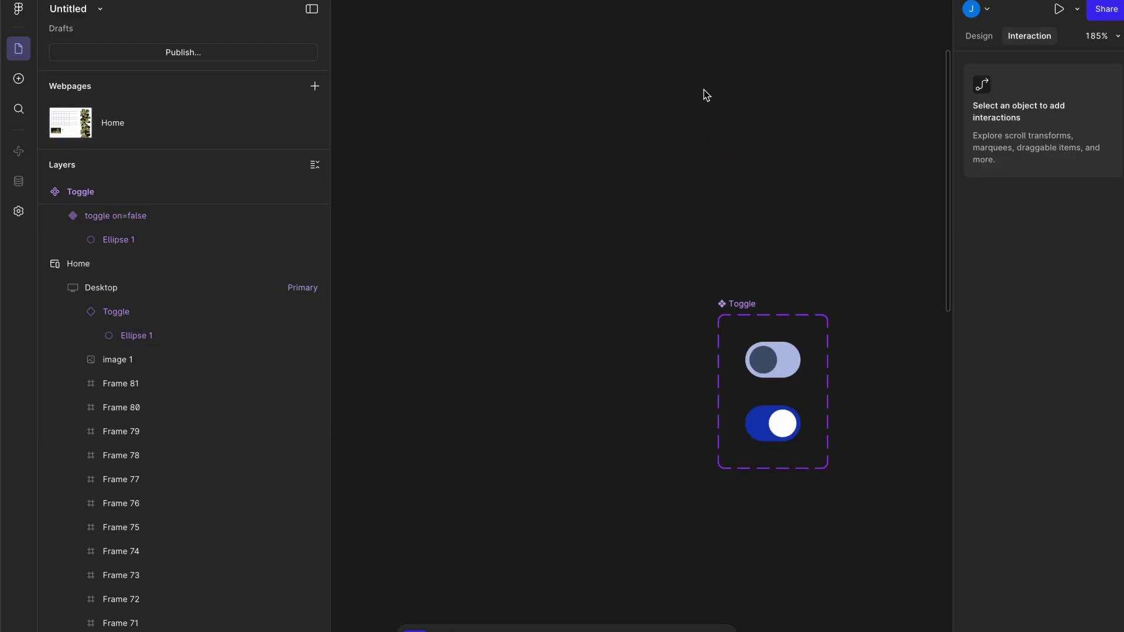
scroll(705, 83, right, 3)
scroll(706, 77, down, 2)
scroll(707, 76, up, 3)
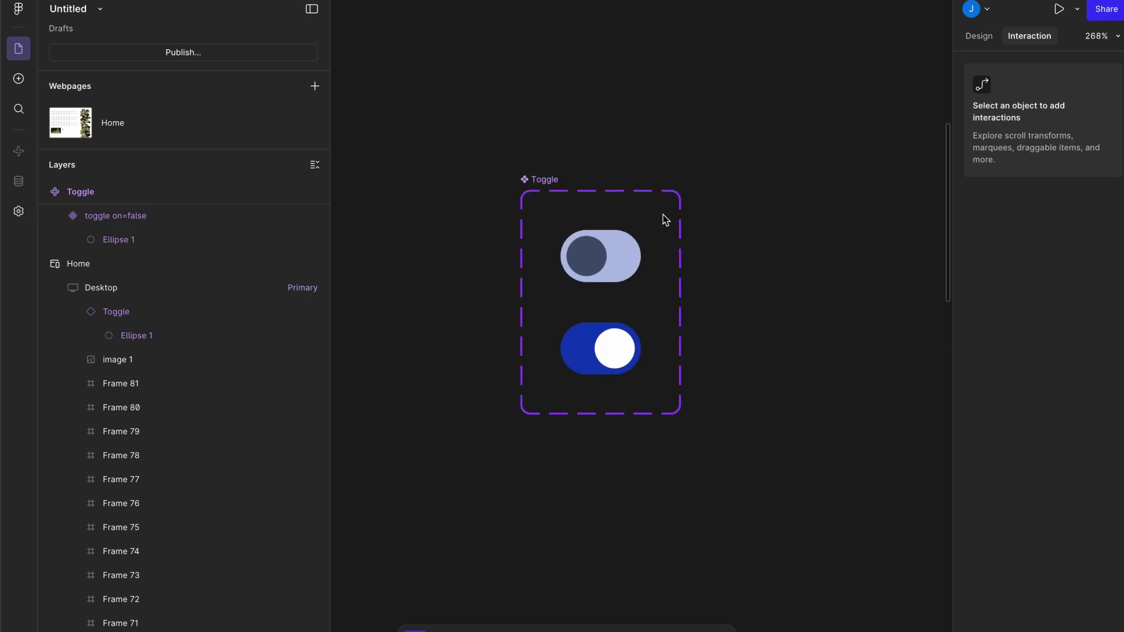
click(629, 252)
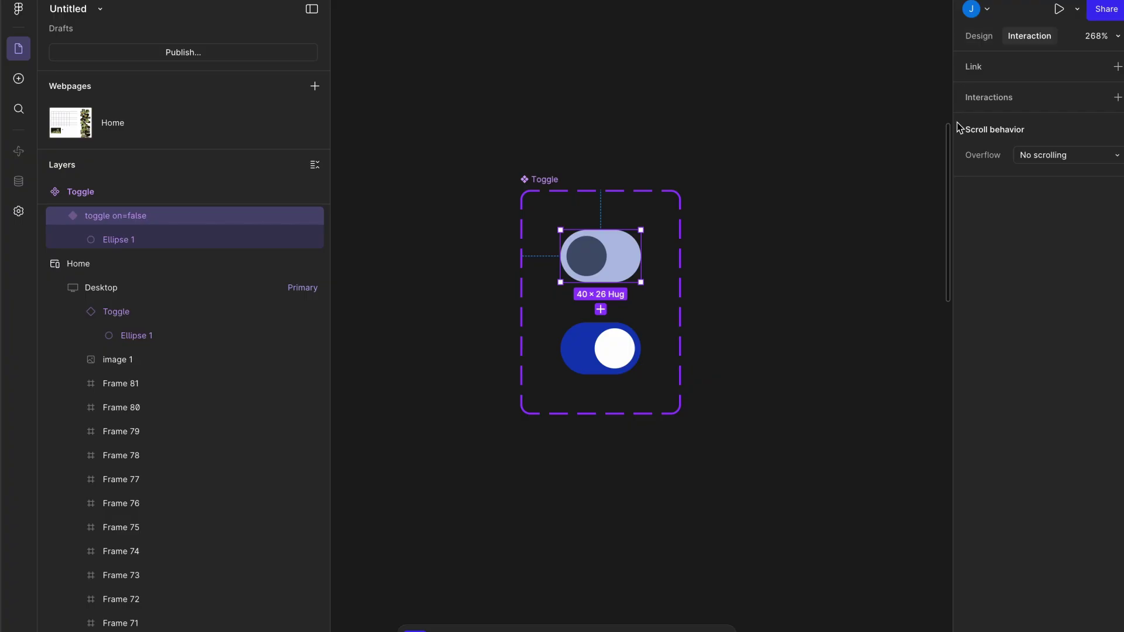
click(1118, 98)
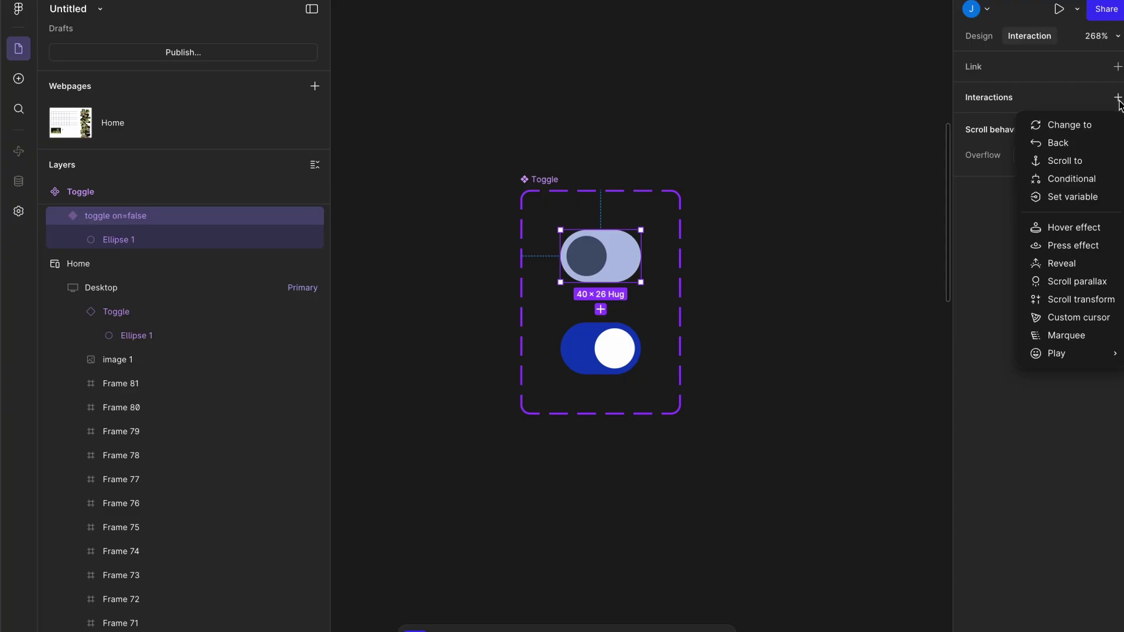
click(1104, 199)
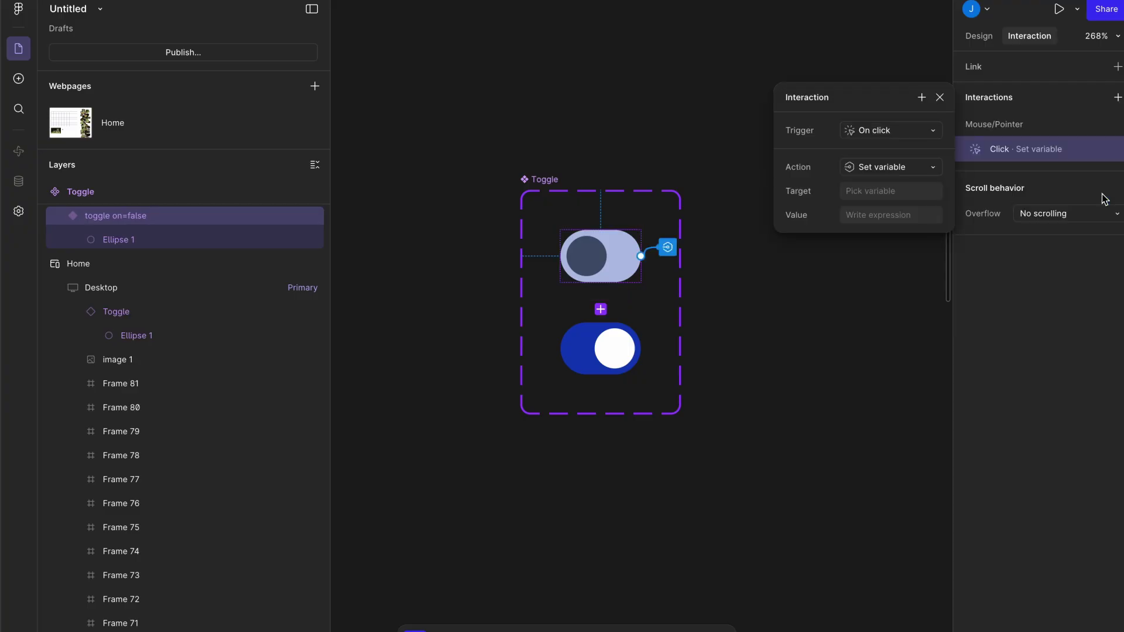
click(928, 168)
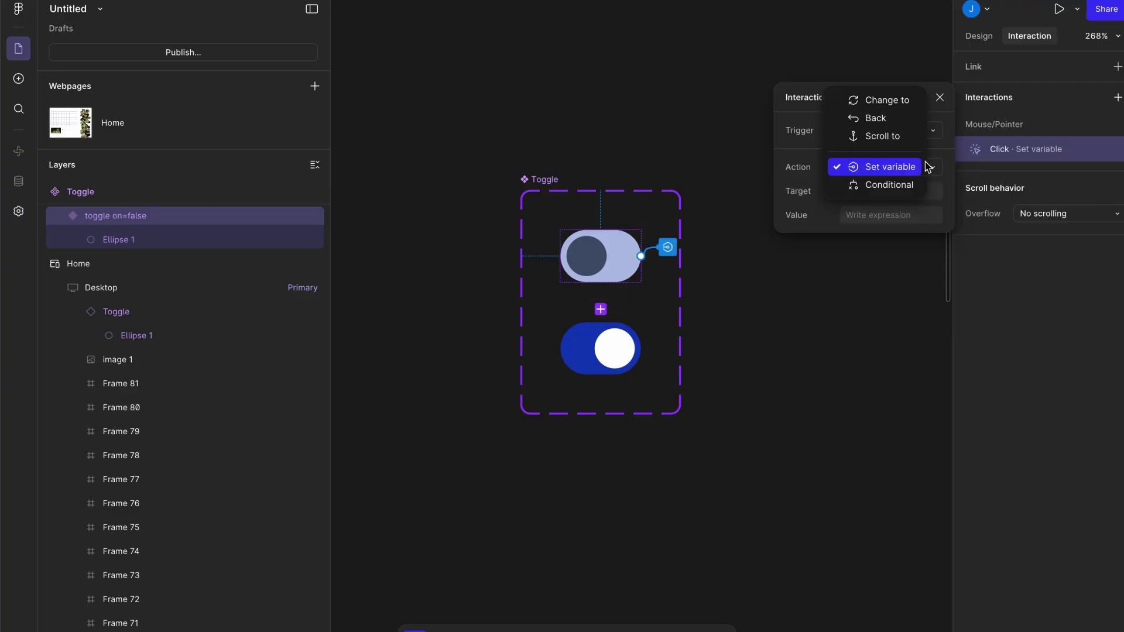
click(923, 169)
click(896, 192)
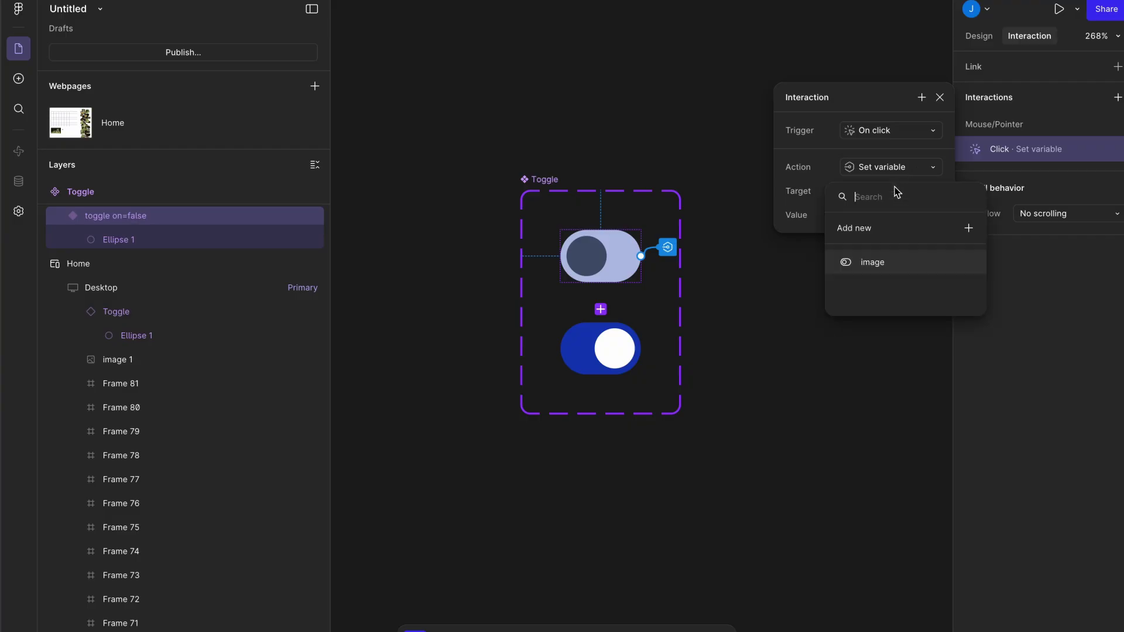
click(881, 261)
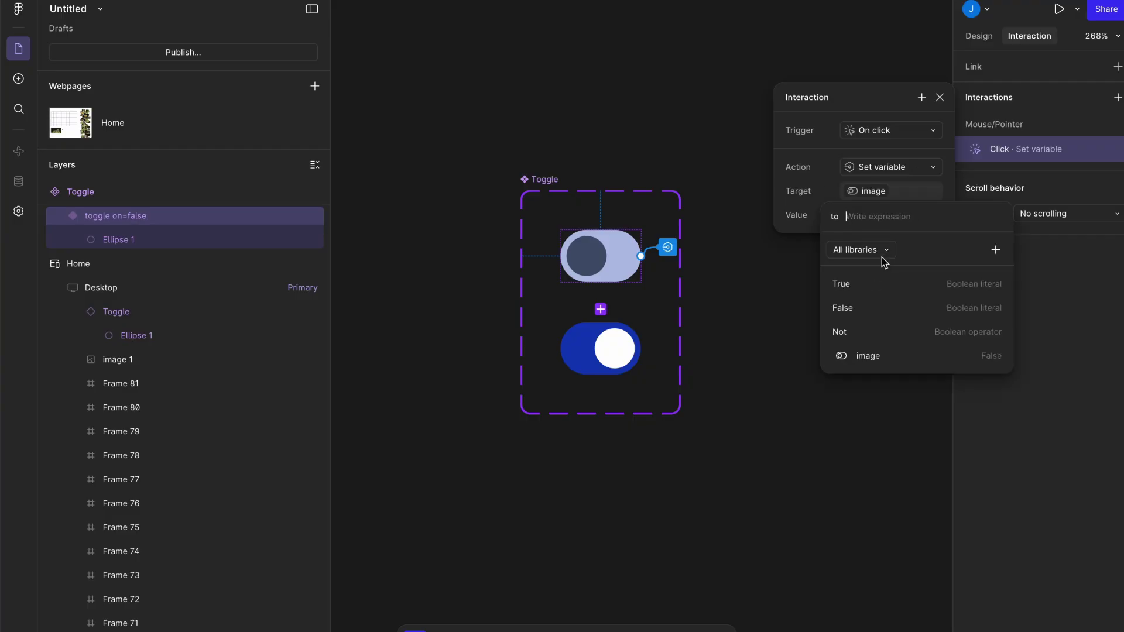
click(869, 284)
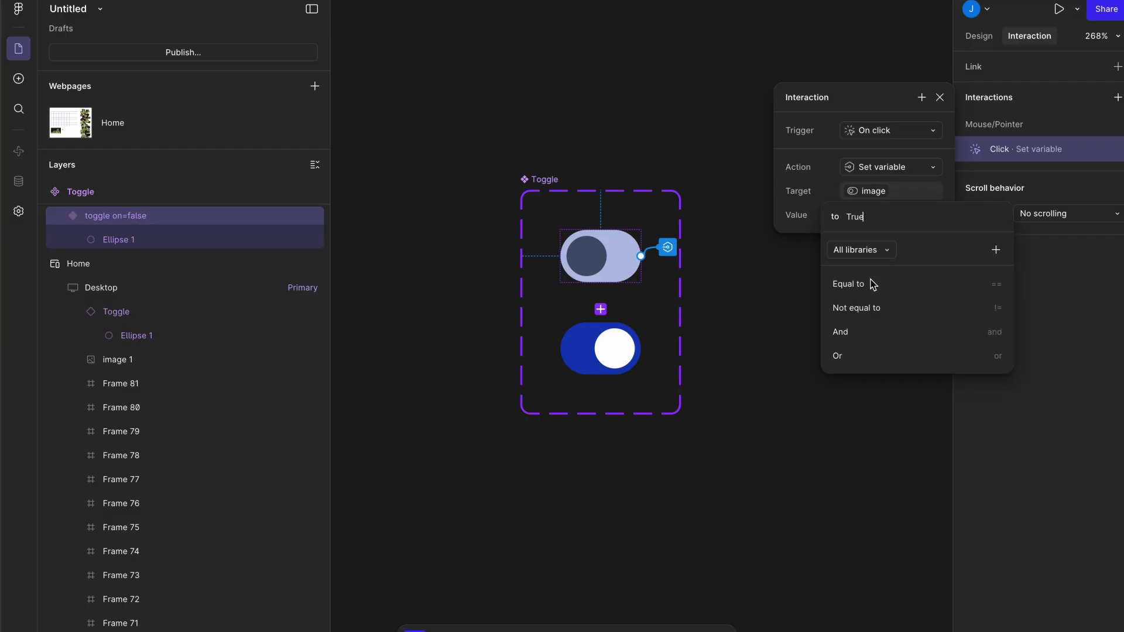
click(817, 234)
Add a Change to action to the same interaction, switching toggle on to true with Smart animate.
click(921, 98)
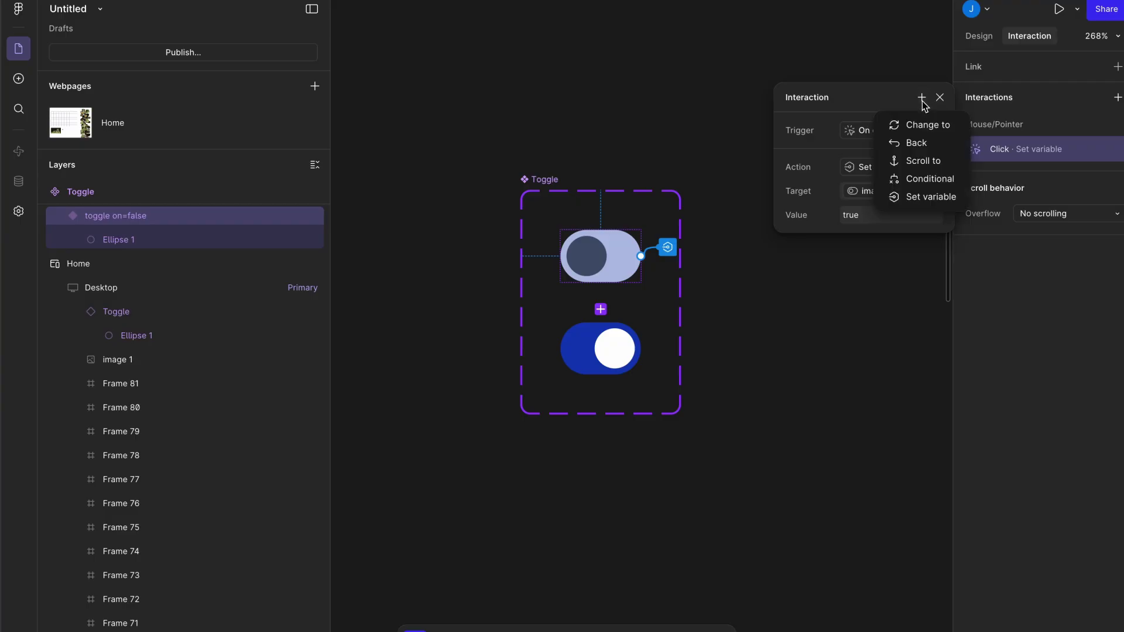
click(921, 123)
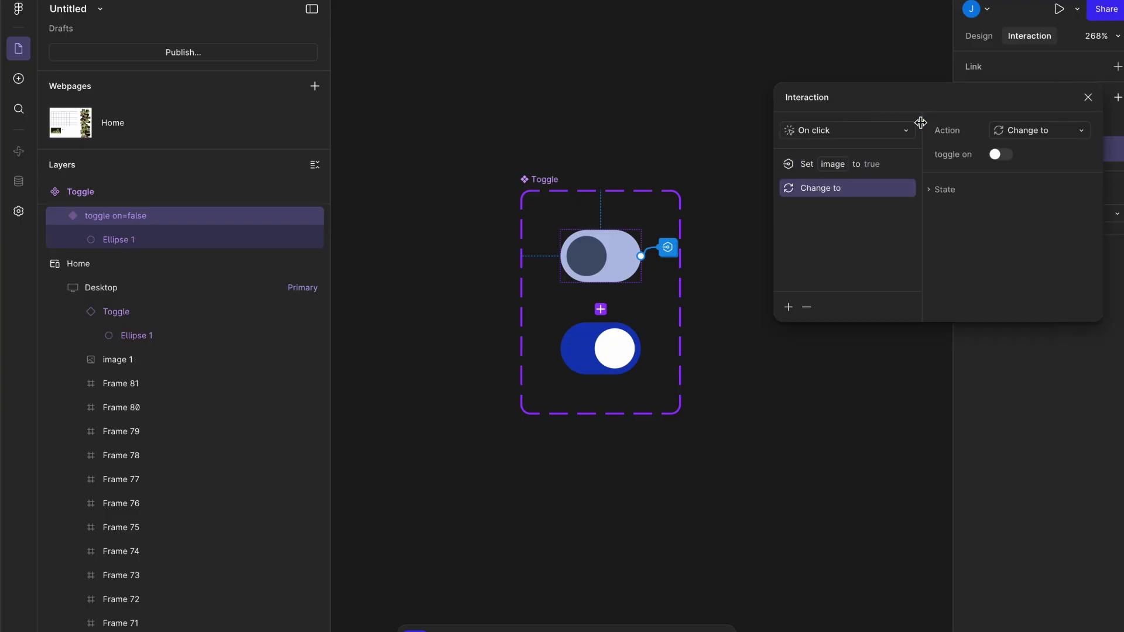
click(1002, 156)
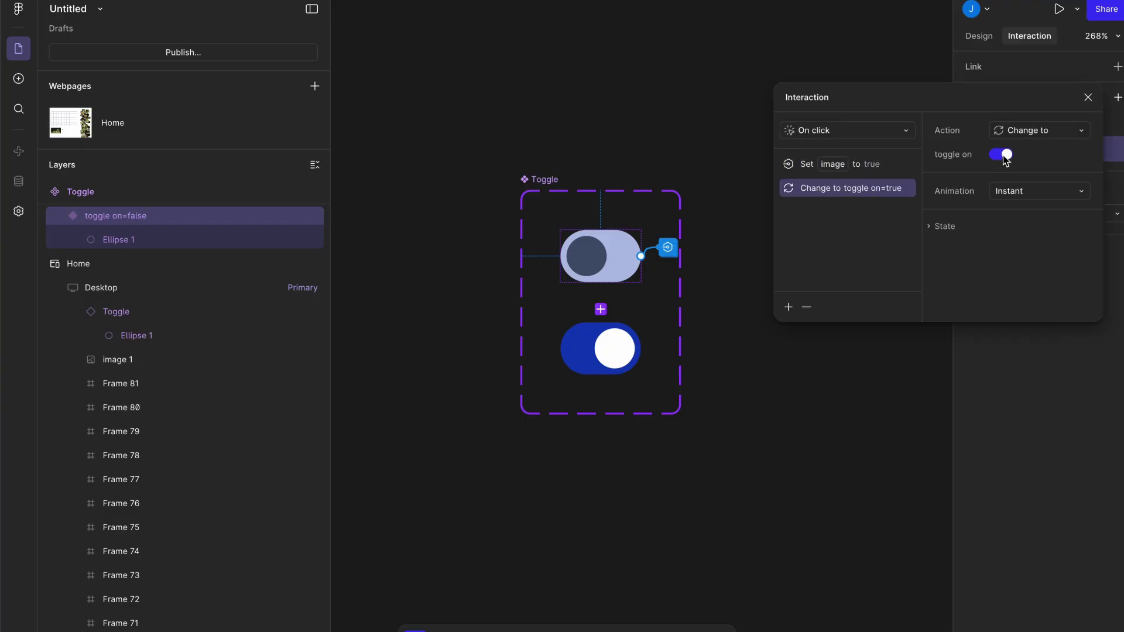
click(1019, 197)
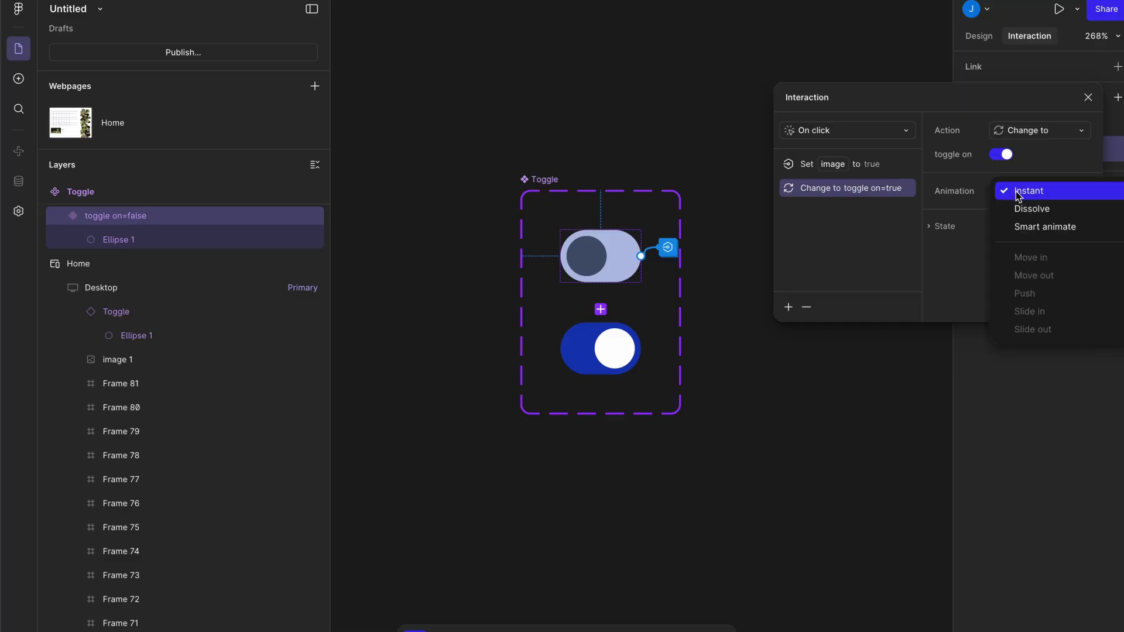
click(1034, 227)
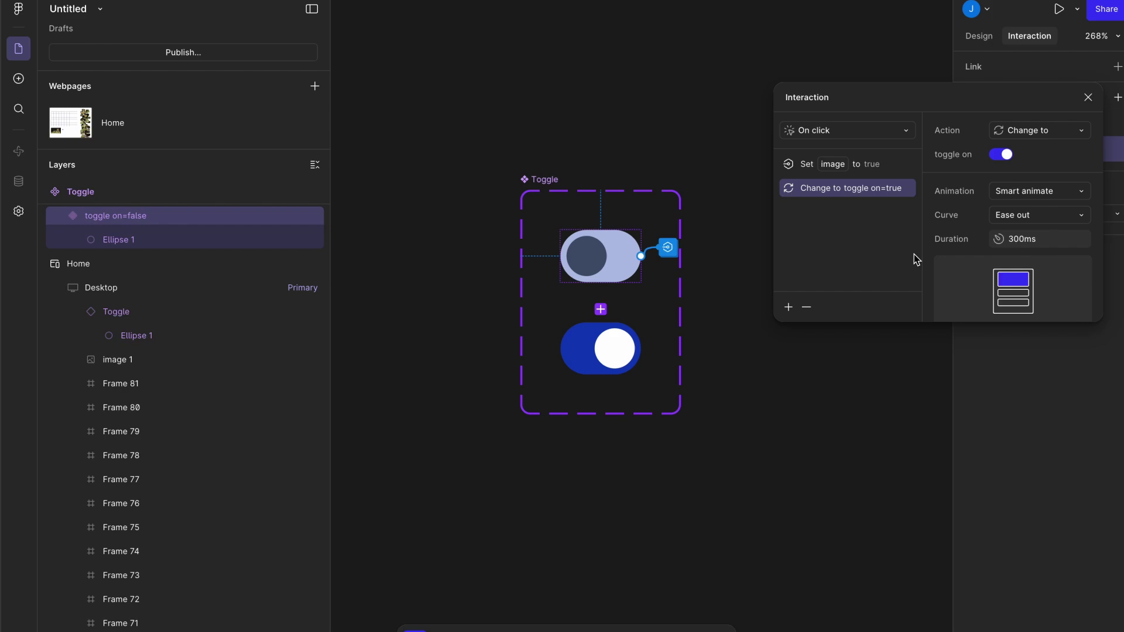
click(889, 164)
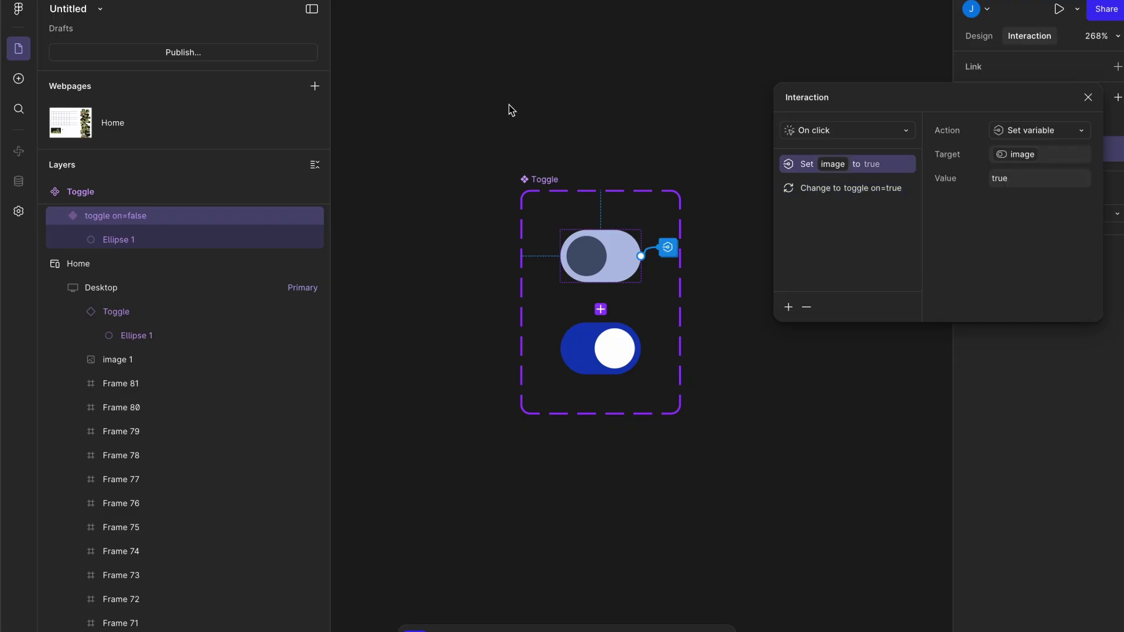
click(1087, 97)
Add an on-click interaction to the dark blue toggle variant that sets the image variable to false.
click(634, 347)
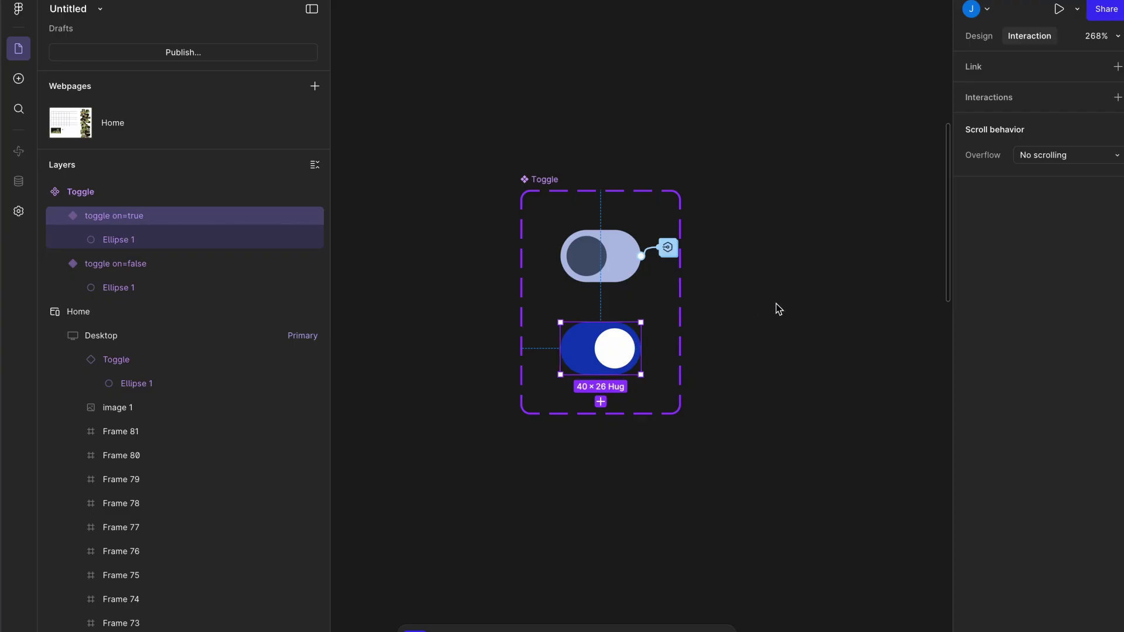
click(1117, 98)
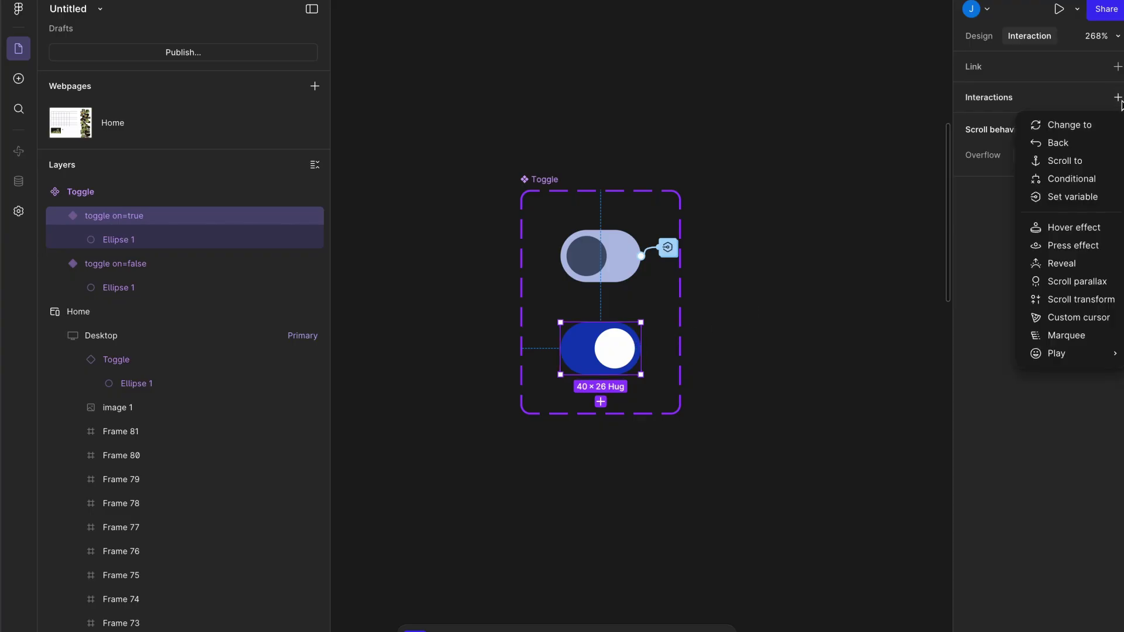
click(1099, 199)
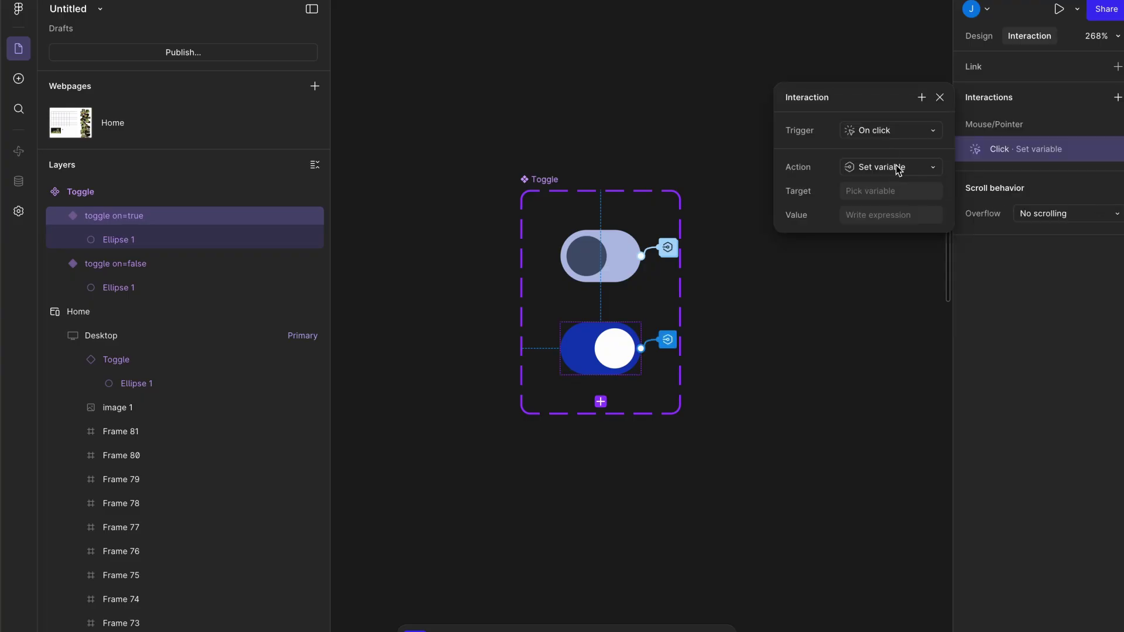
click(892, 192)
click(890, 257)
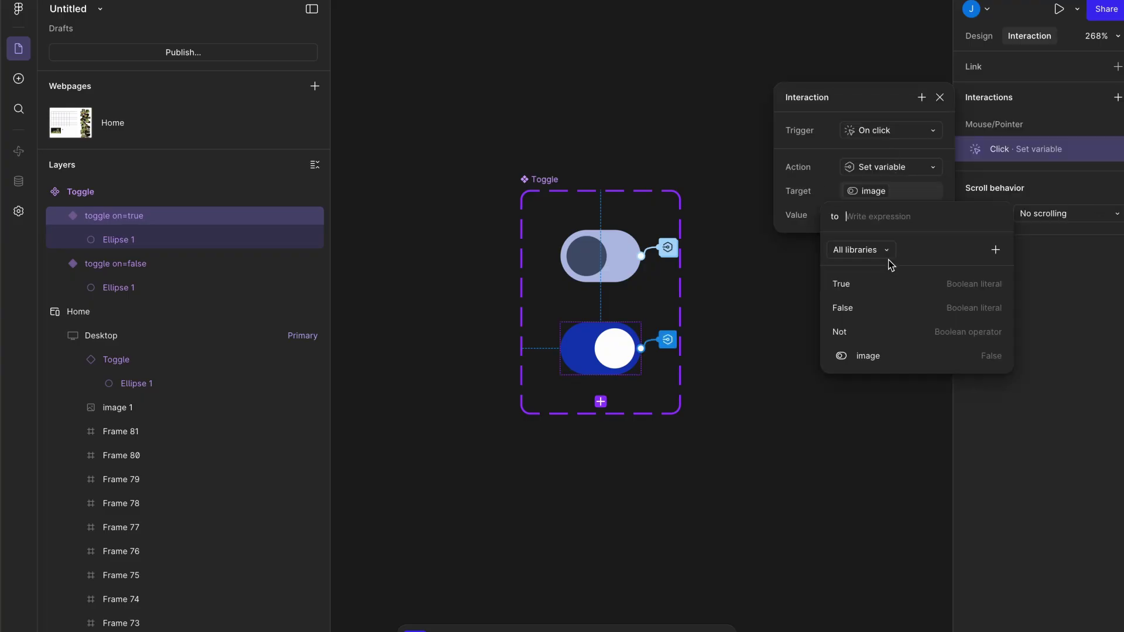
text(fals)
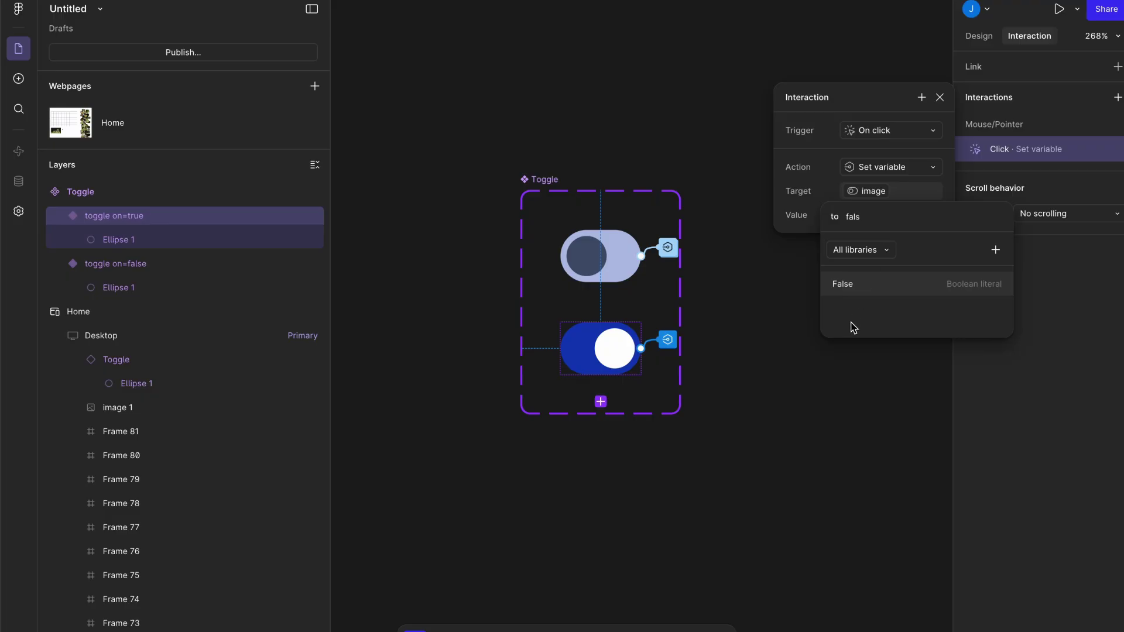
click(859, 287)
click(815, 216)
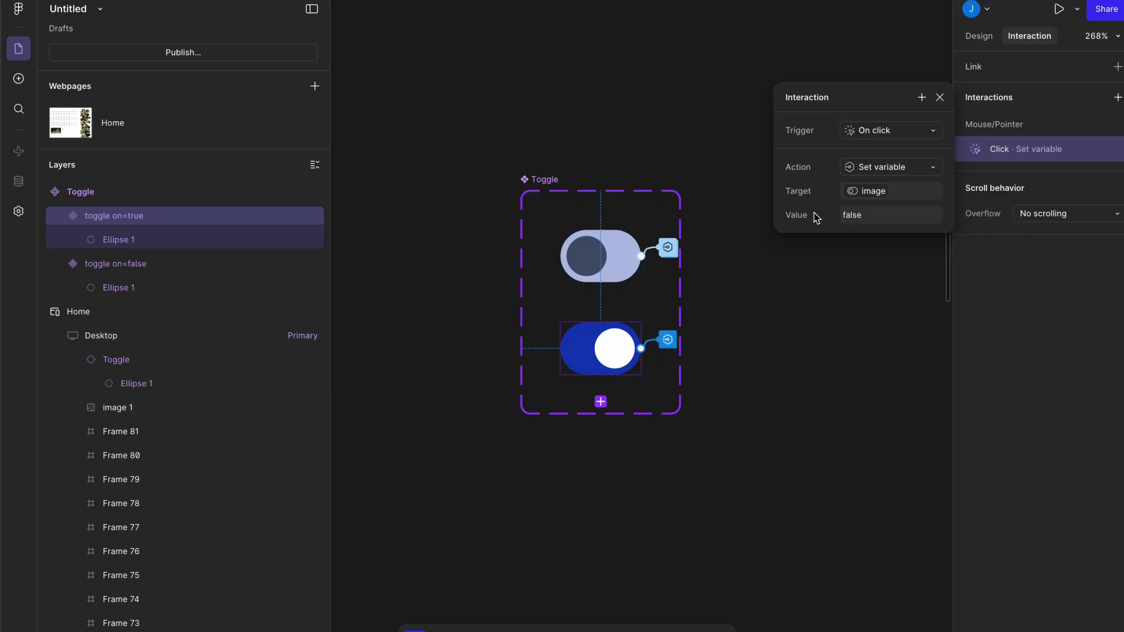
Add a Change to action to the same interaction, switching toggle on to false with Smart animate.
click(923, 97)
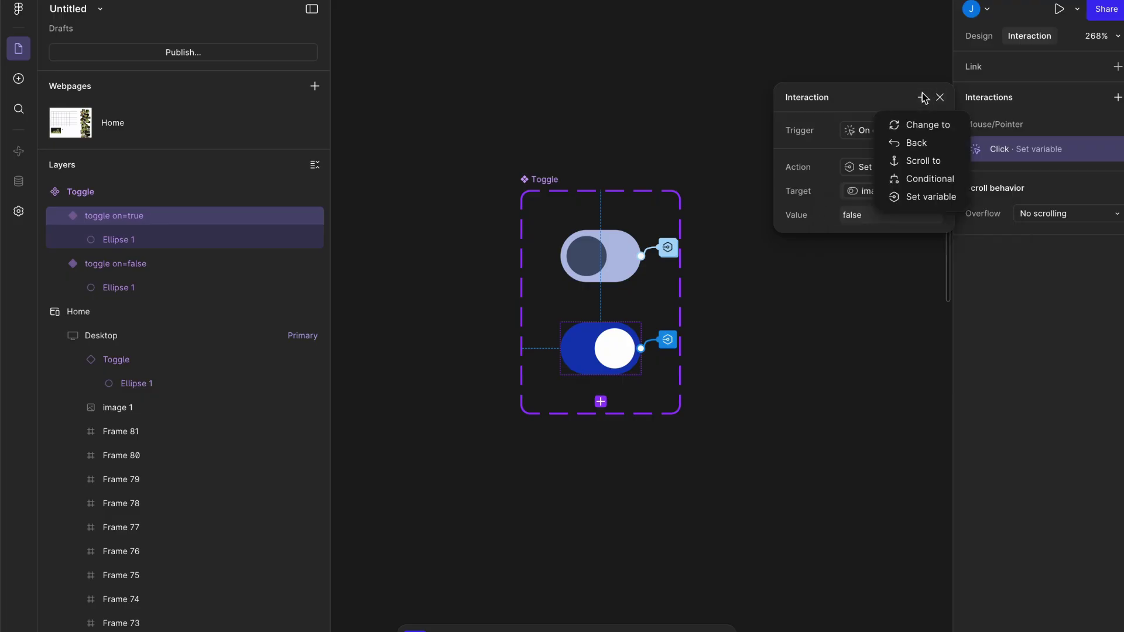
click(928, 124)
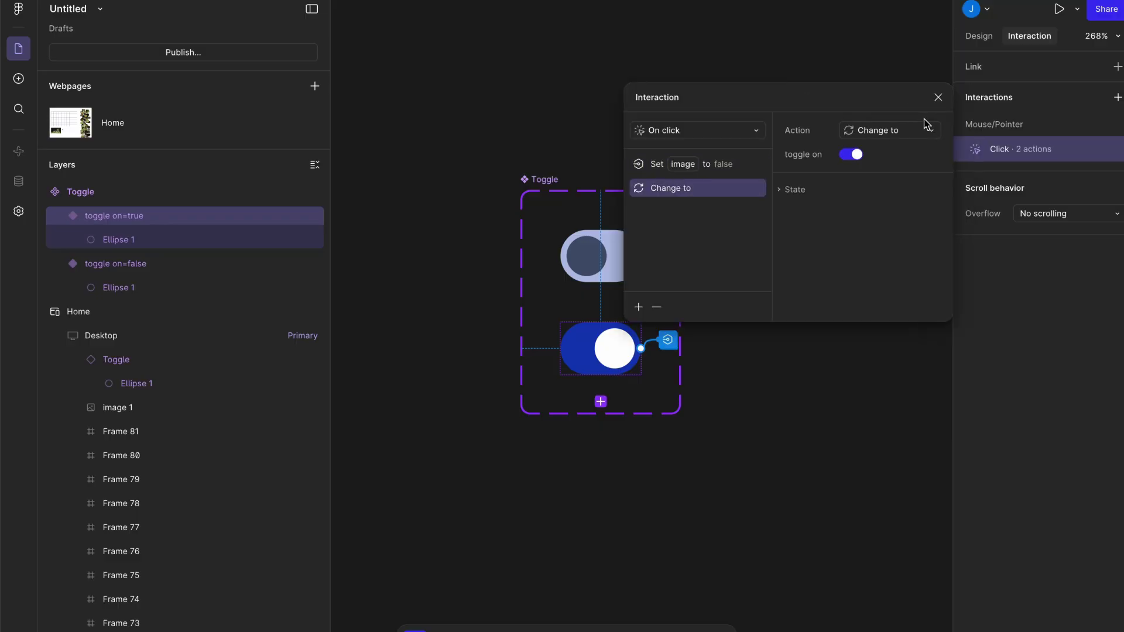
click(854, 155)
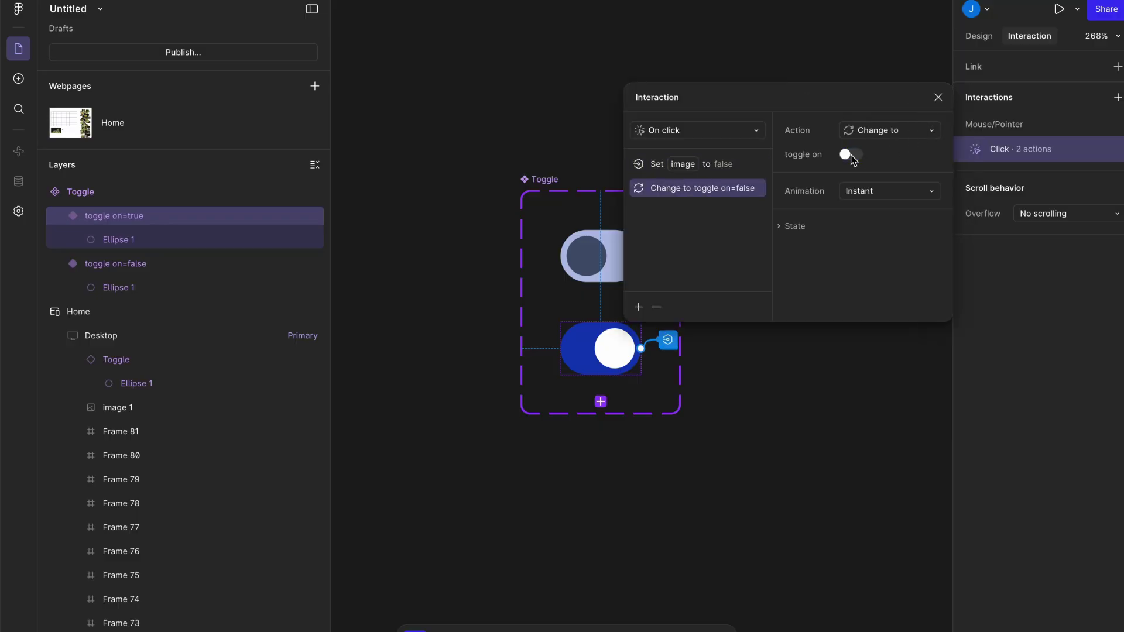
click(868, 191)
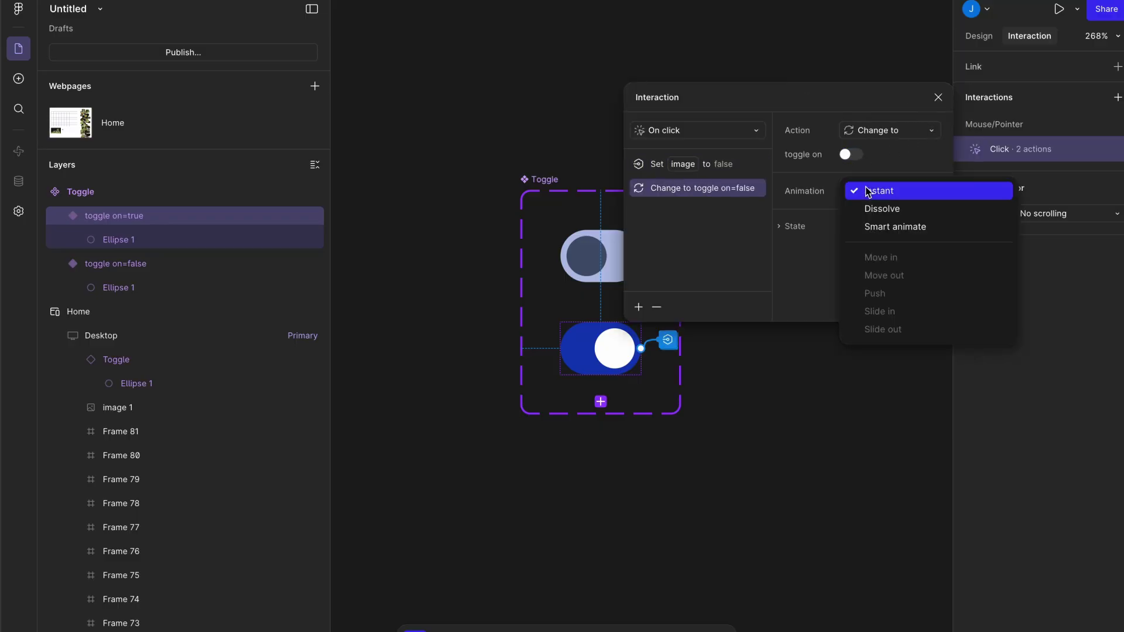
click(890, 227)
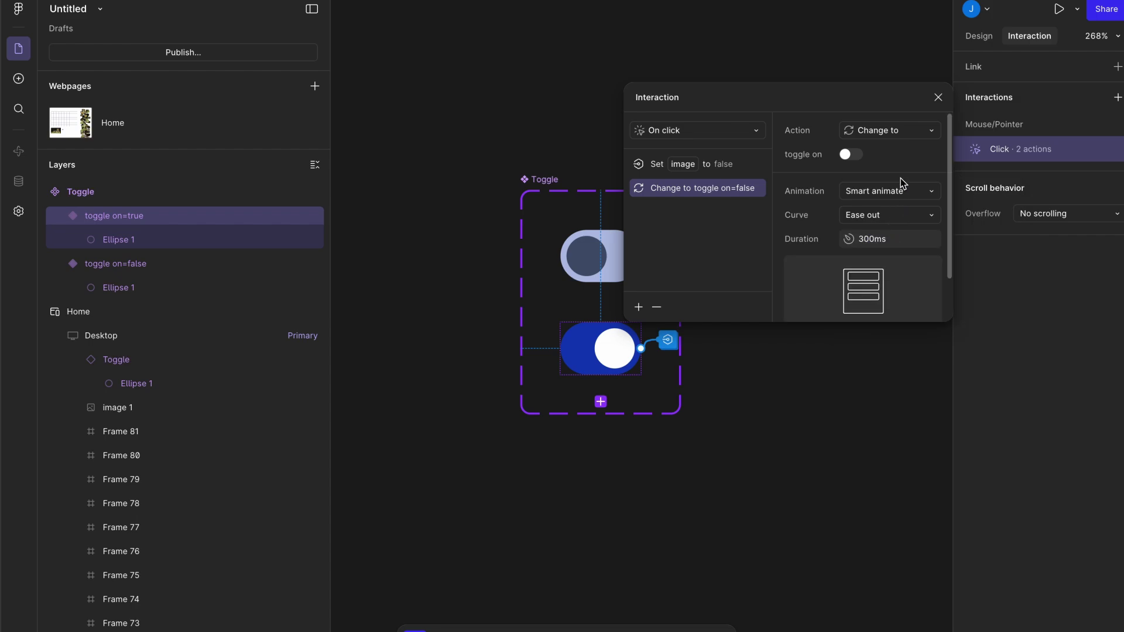
click(939, 98)
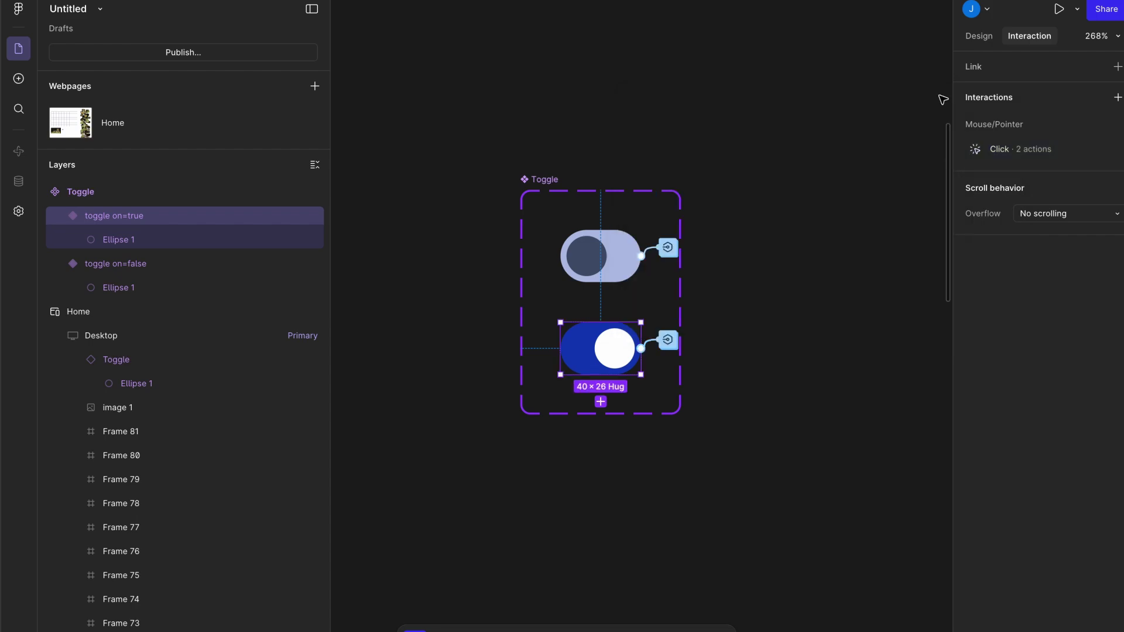
click(862, 142)
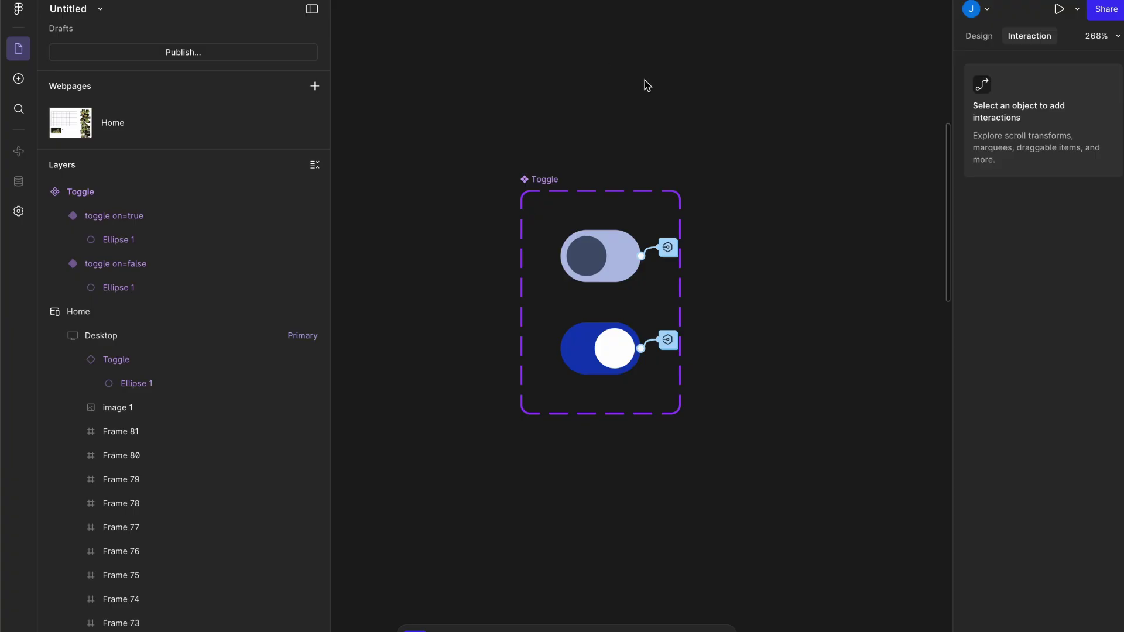
Preview the site and test the toggle by switching the hint image in the grid on and off repeatedly.
click(1058, 11)
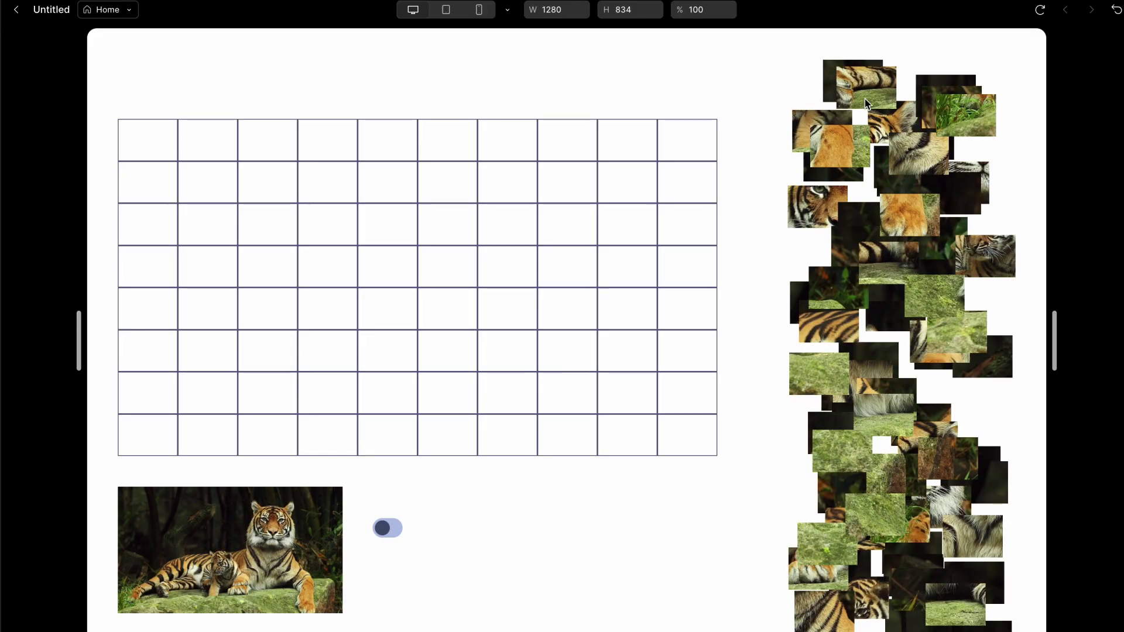
click(386, 528)
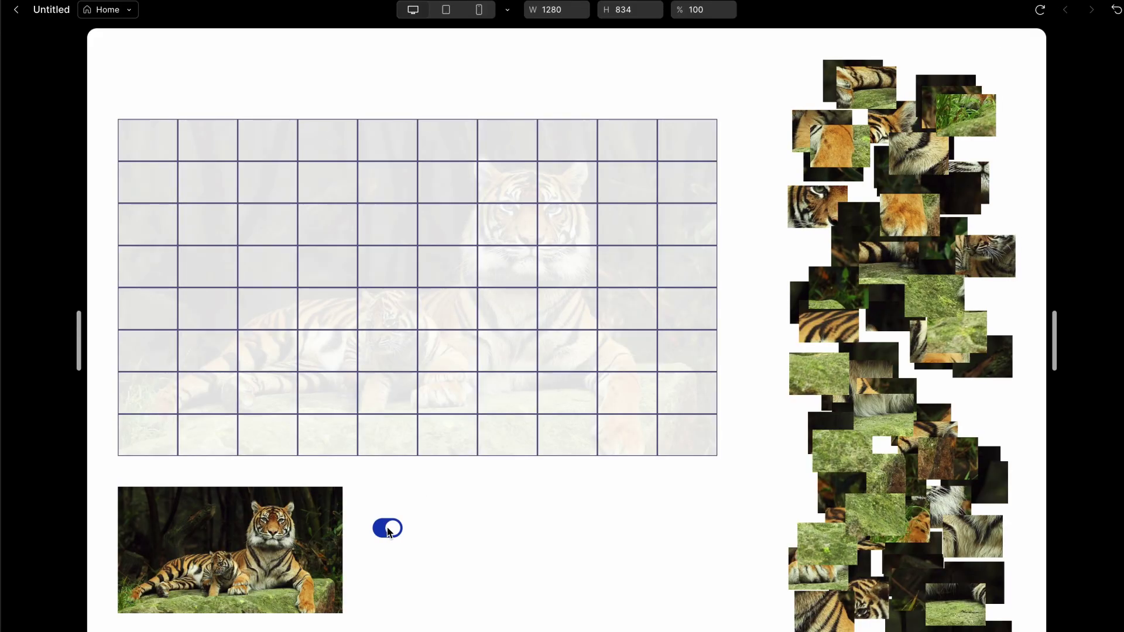
click(391, 531)
click(391, 531)
click(391, 530)
click(391, 530)
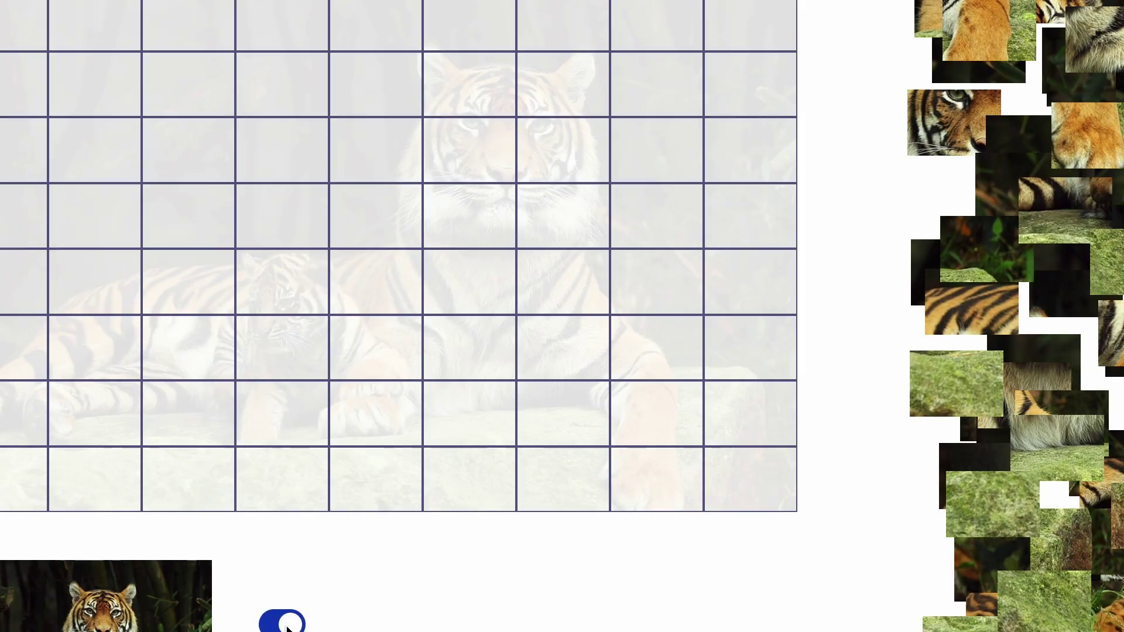
click(287, 628)
Place the adult tiger's face pieces and the cub's lower face piece in the grid, flipping the hint toggle twice.
drag(953, 118, 484, 141)
drag(960, 568, 568, 167)
drag(960, 585, 508, 207)
drag(1112, 540, 565, 178)
drag(1053, 609, 469, 46)
drag(1034, 547, 289, 343)
click(282, 617)
click(282, 617)
Place the light fur and cub paw pieces in the lower grid rows, flipping the hint toggle between moves.
drag(1042, 621, 561, 401)
click(282, 617)
click(282, 616)
drag(511, 439, 376, 245)
drag(1042, 624, 394, 405)
scroll(562, 351, down, 1)
click(282, 515)
click(283, 515)
Place the adult tiger's chest and front paw pieces in the grid and pull other pieces out of the pile.
drag(1065, 556, 545, 290)
scroll(562, 351, up, 1)
drag(1094, 568, 755, 548)
drag(1095, 550, 732, 363)
drag(1088, 90, 647, 434)
drag(694, 385, 627, 392)
drag(1107, 217, 911, 494)
scroll(988, 352, down, 1)
scroll(988, 353, up, 1)
drag(1094, 193, 856, 267)
scroll(856, 267, down, 3)
Spread more loose pieces around the grid and reposition the adult tiger's chest pieces in their cells.
drag(968, 550, 755, 559)
drag(970, 446, 795, 631)
drag(1007, 309, 640, 535)
drag(1066, 246, 608, 404)
drag(561, 209, 488, 393)
drag(629, 403, 594, 216)
scroll(819, 205, up, 3)
drag(1012, 170, 790, 219)
drag(1065, 174, 908, 103)
Place the orange striped body piece beside the cub's head and set the white striped fur piece aside below the grid.
scroll(1054, 351, down, 2)
drag(955, 558, 443, 245)
click(282, 499)
drag(443, 245, 375, 283)
drag(360, 386, 357, 541)
drag(467, 456, 466, 223)
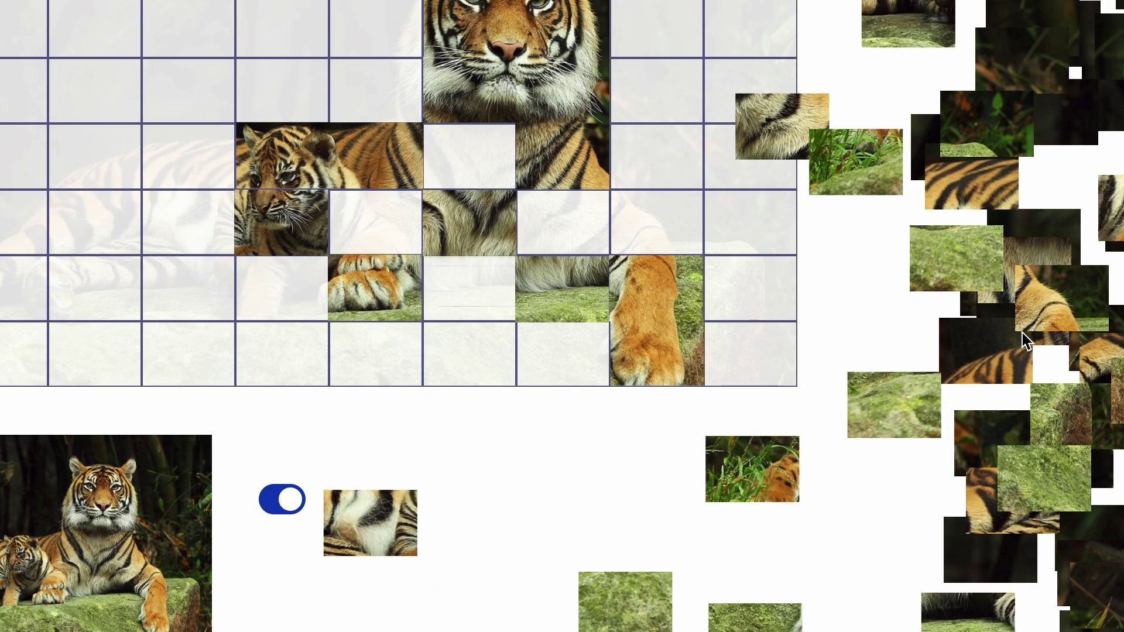
Turn the hint image off and move a brown fur piece and a dark background piece out of the pile.
click(282, 499)
drag(1030, 238, 1050, 197)
drag(1036, 252, 881, 501)
drag(1074, 352, 1121, 351)
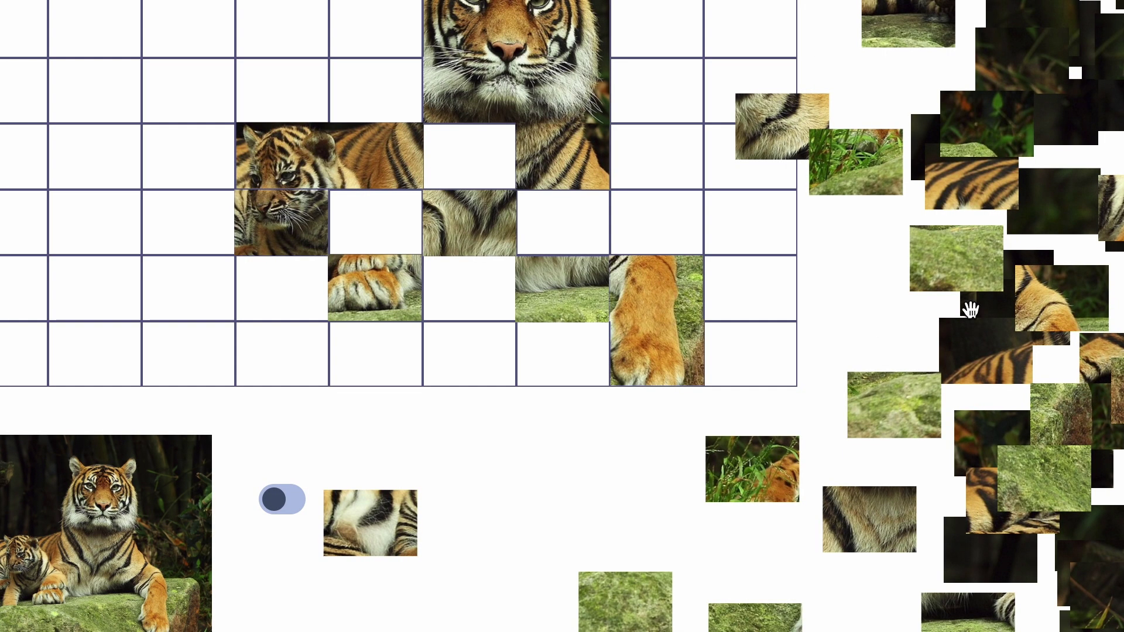
drag(968, 309, 831, 317)
scroll(1077, 547, down, 3)
scroll(1076, 548, up, 5)
Fill in missing adult tiger head, chest and front leg pieces, add a cub's back piece, and flip the hint toggle twice.
drag(1076, 9, 559, 85)
drag(1094, 407, 685, 339)
drag(1053, 328, 1039, 378)
drag(982, 315, 199, 292)
drag(793, 247, 574, 345)
click(282, 624)
click(282, 624)
Turn the hint image on and place the remaining cub's back piece and the cub's front leg piece in the grid.
scroll(1116, 100, down, 1)
drag(955, 412, 345, 150)
click(286, 575)
drag(414, 181, 132, 248)
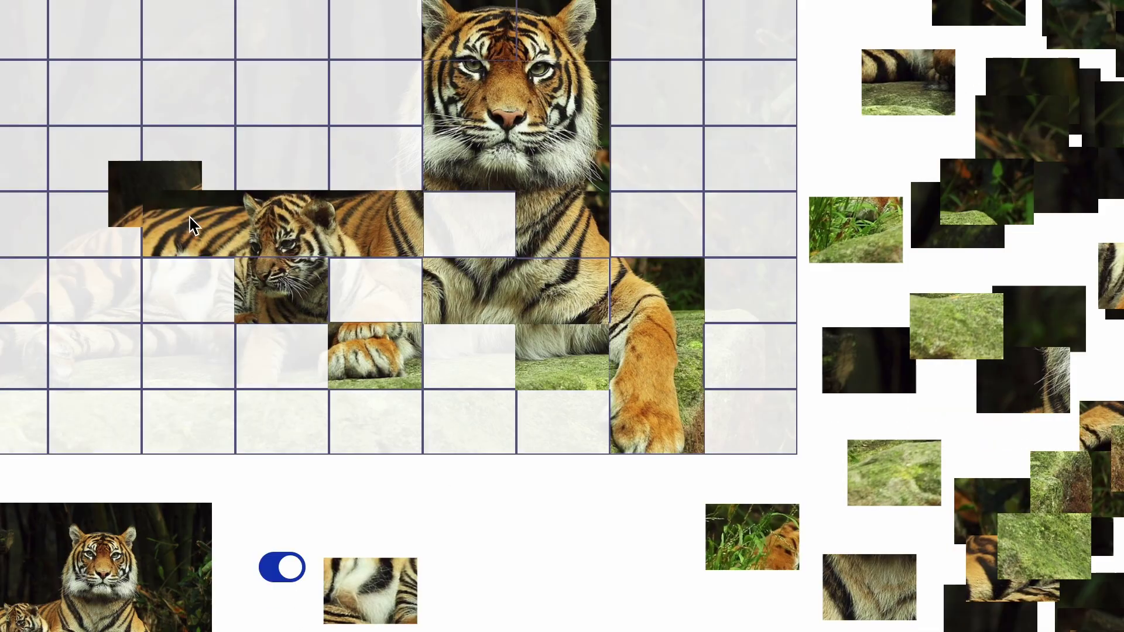
drag(1111, 275, 381, 294)
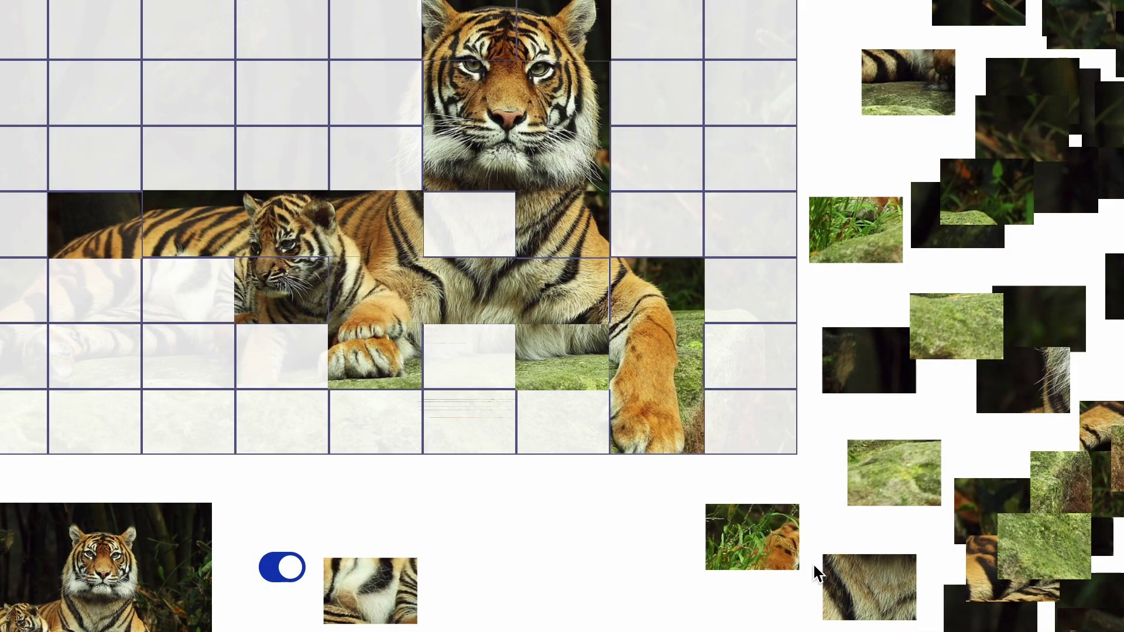